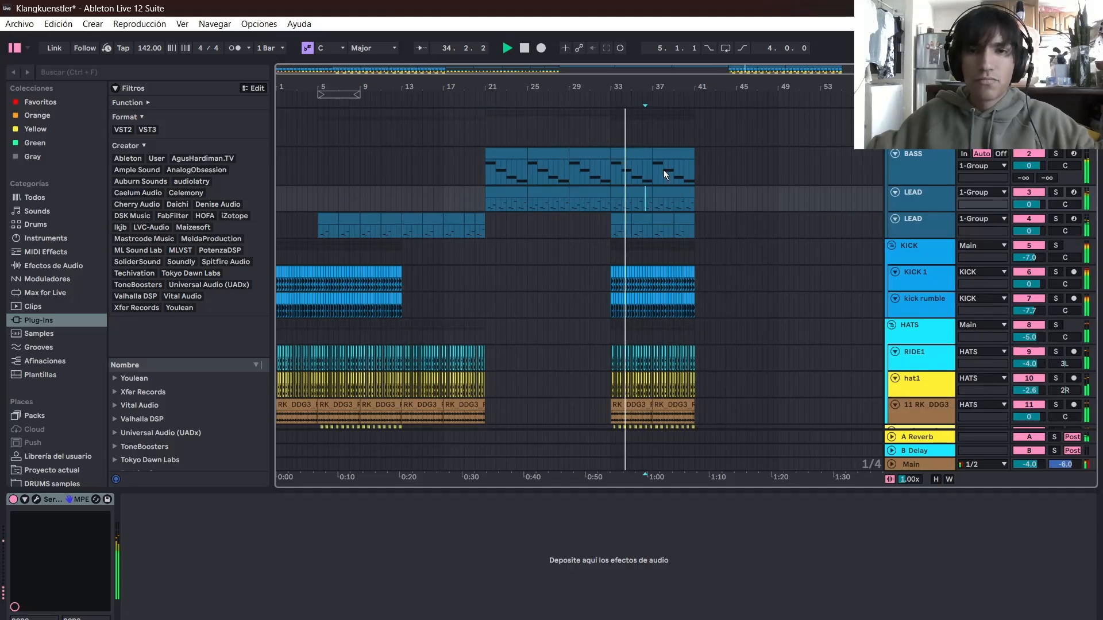
# - Switch to the YouTube page of Klangkuenstler's Untergang and listen to a passage as the sound reference
pyautogui.scroll(-1, 663, 170)
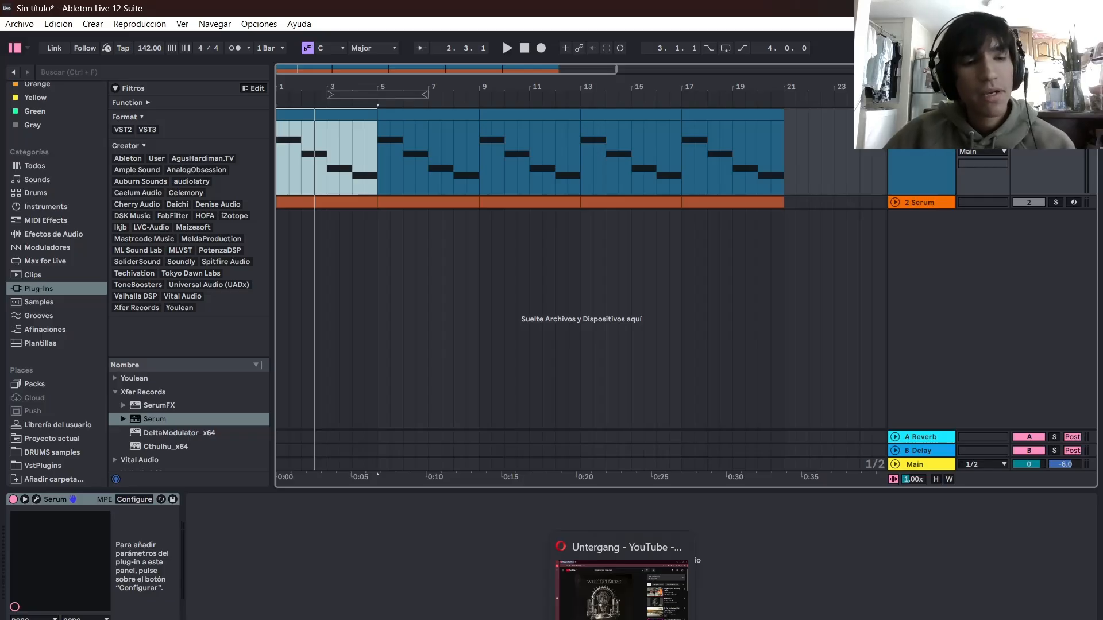
pyautogui.click(622, 603)
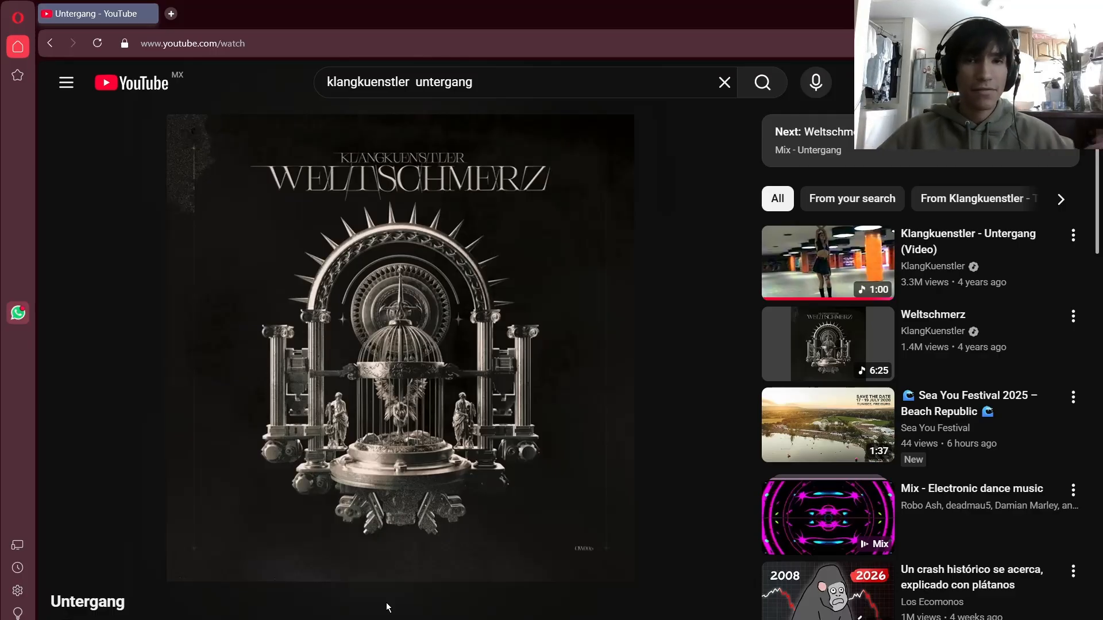
pyautogui.click(454, 425)
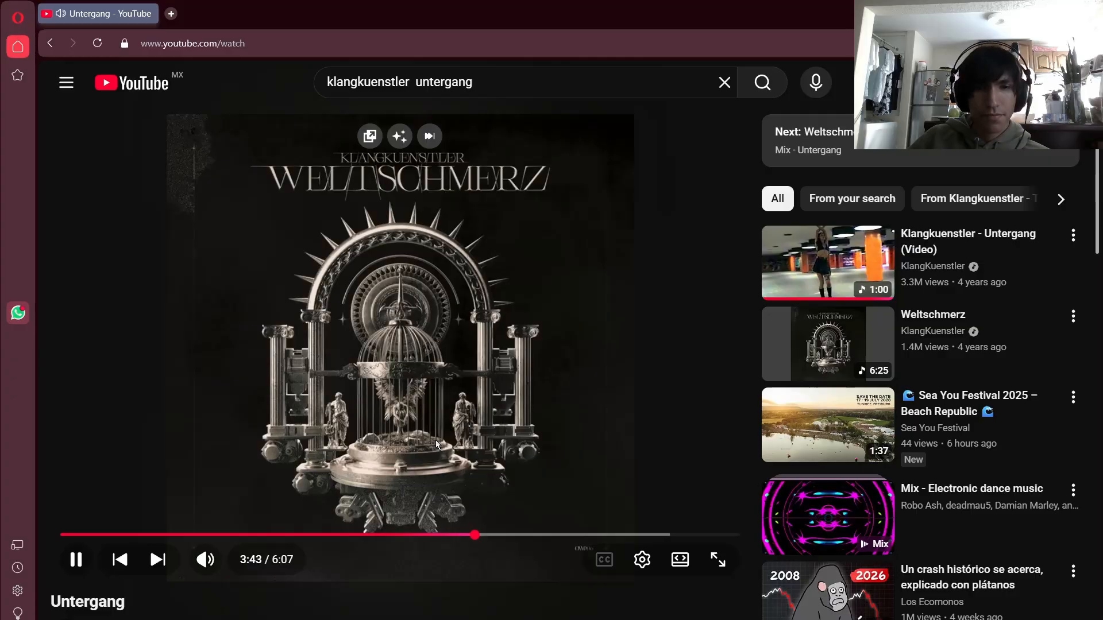
pyautogui.click(468, 428)
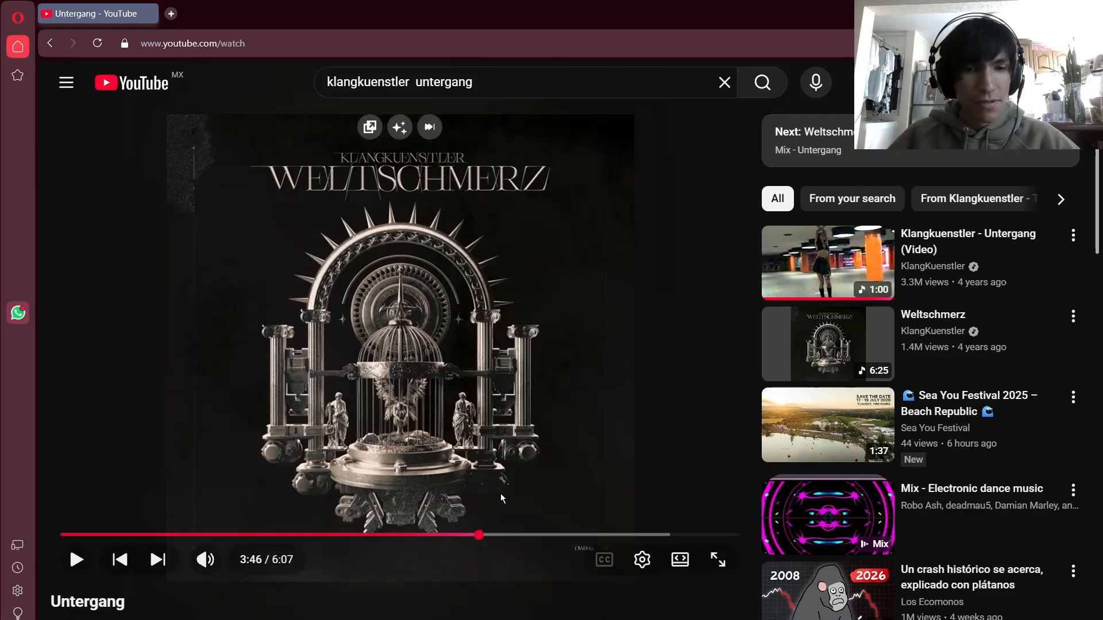
# - Return to Ableton Live, close the Serum window and play the first four-bar MIDI clip from the start
pyautogui.hotkey('alt', 'Tab')
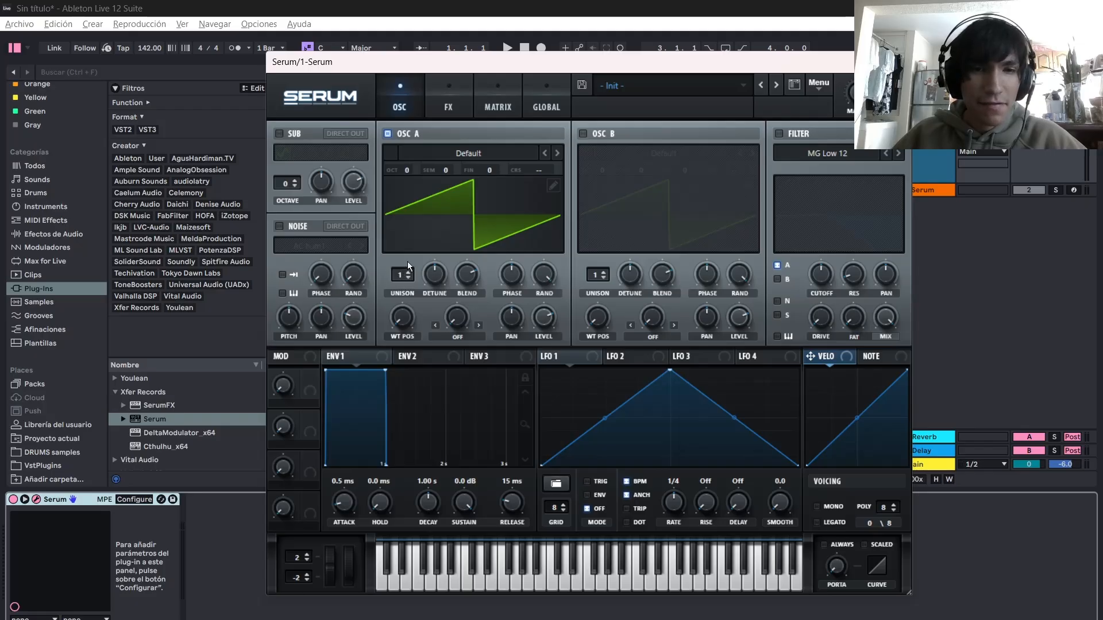
pyautogui.scroll(4, 408, 275)
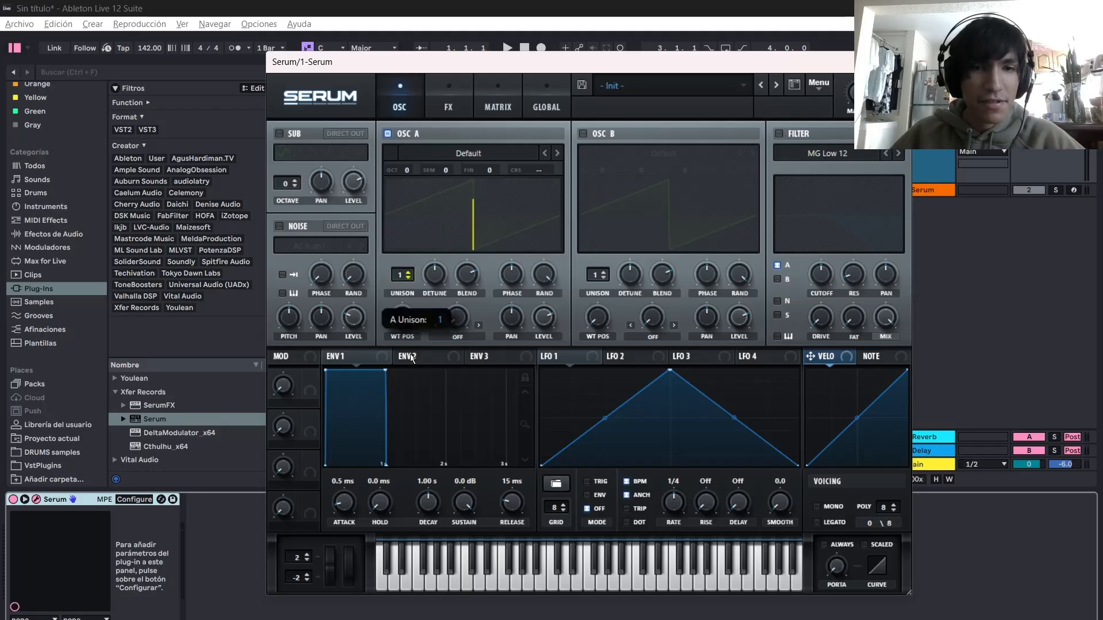
pyautogui.click(897, 62)
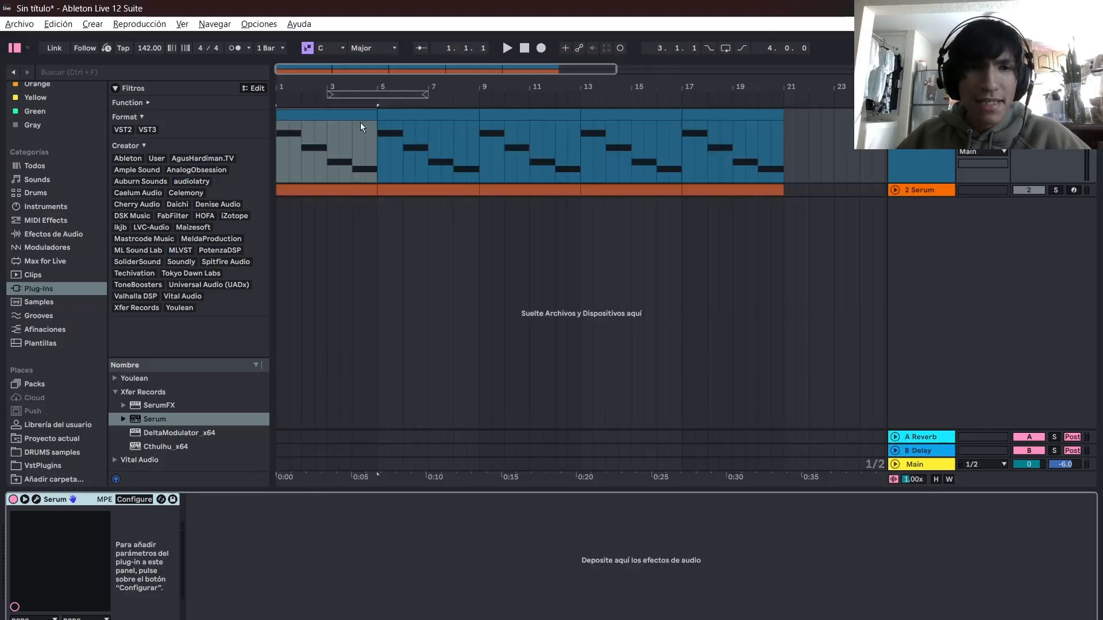
pyautogui.click(360, 122)
pyautogui.scroll(2, 433, 138)
pyautogui.scroll(3, 379, 174)
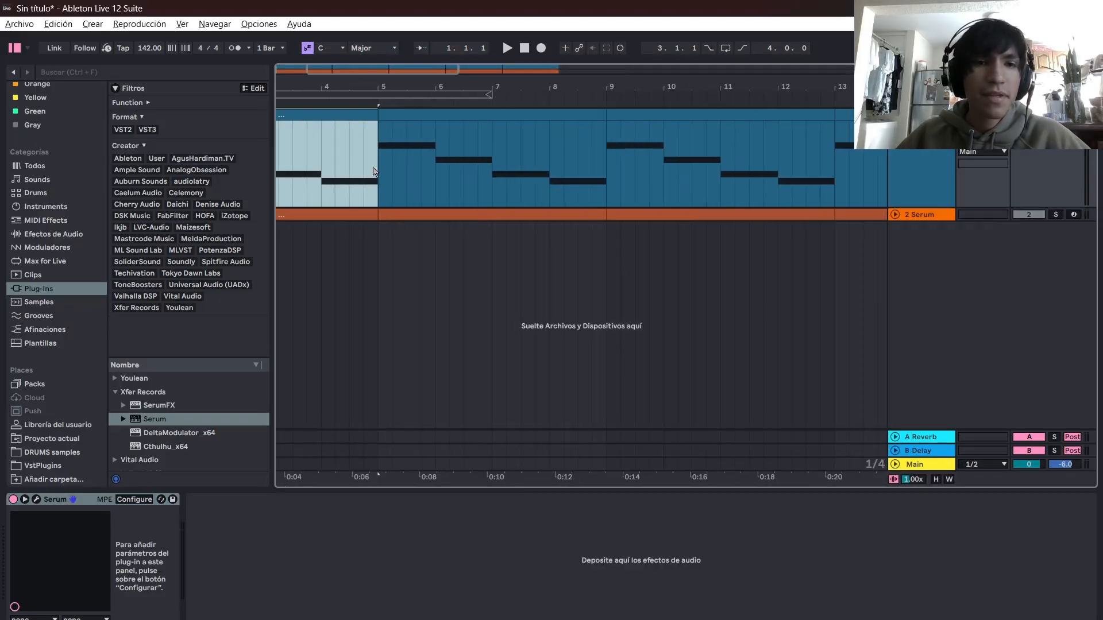
pyautogui.hscroll(-4, 401, 163)
pyautogui.scroll(-3, 404, 164)
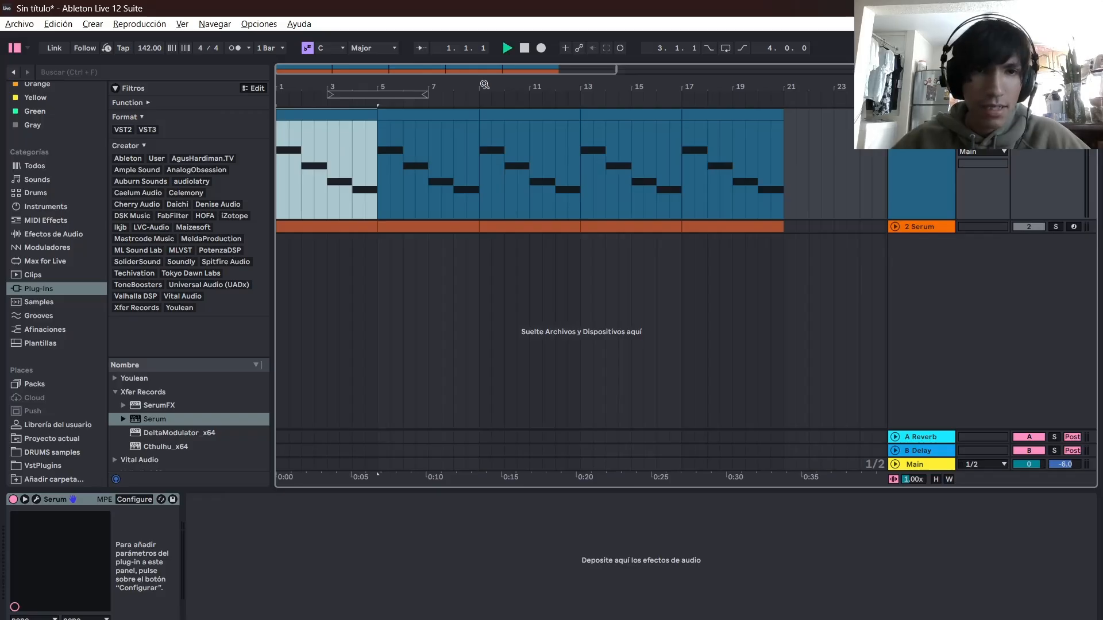
pyautogui.press('space')
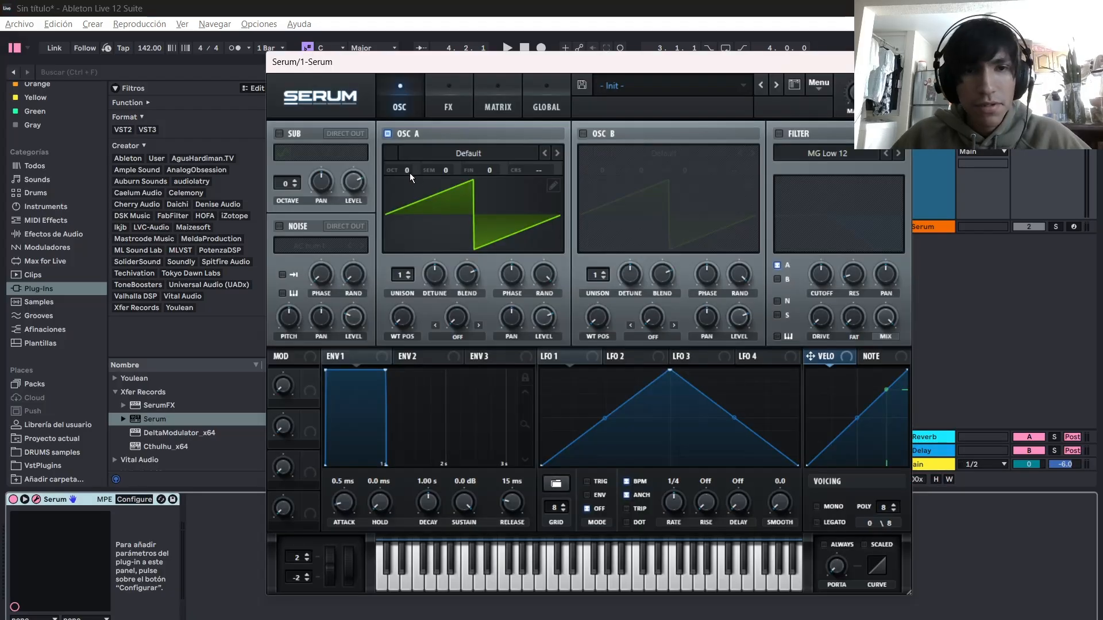
# - Lower Serum's OSC A by two octaves to -2 and audition the clip
pyautogui.moveTo(408, 172); pyautogui.dragTo(414, 220)
pyautogui.press('space')
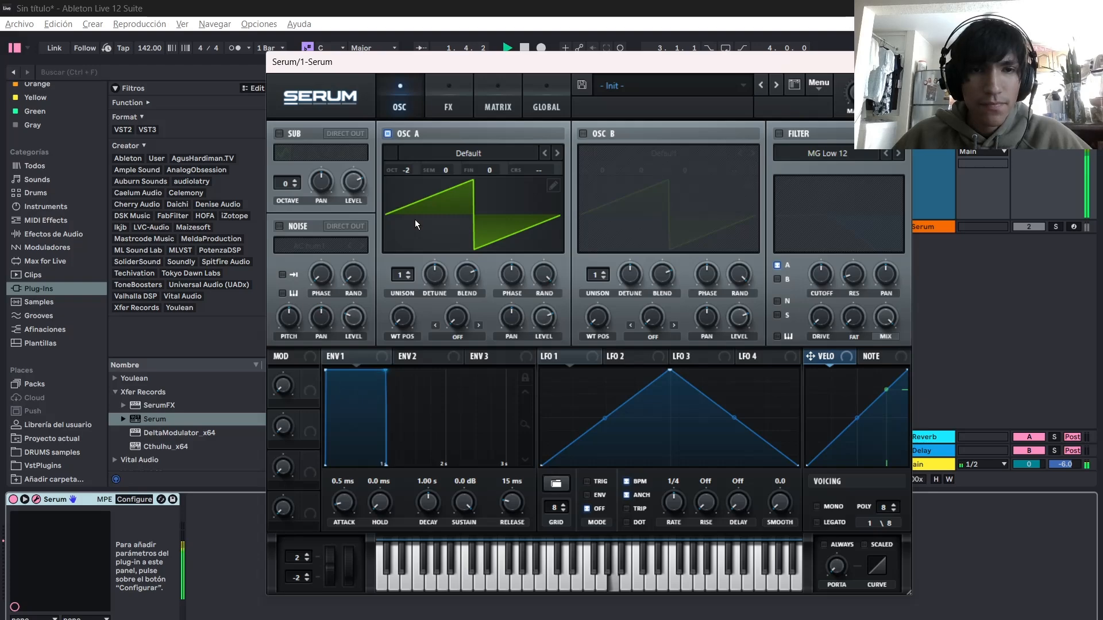
pyautogui.press('space')
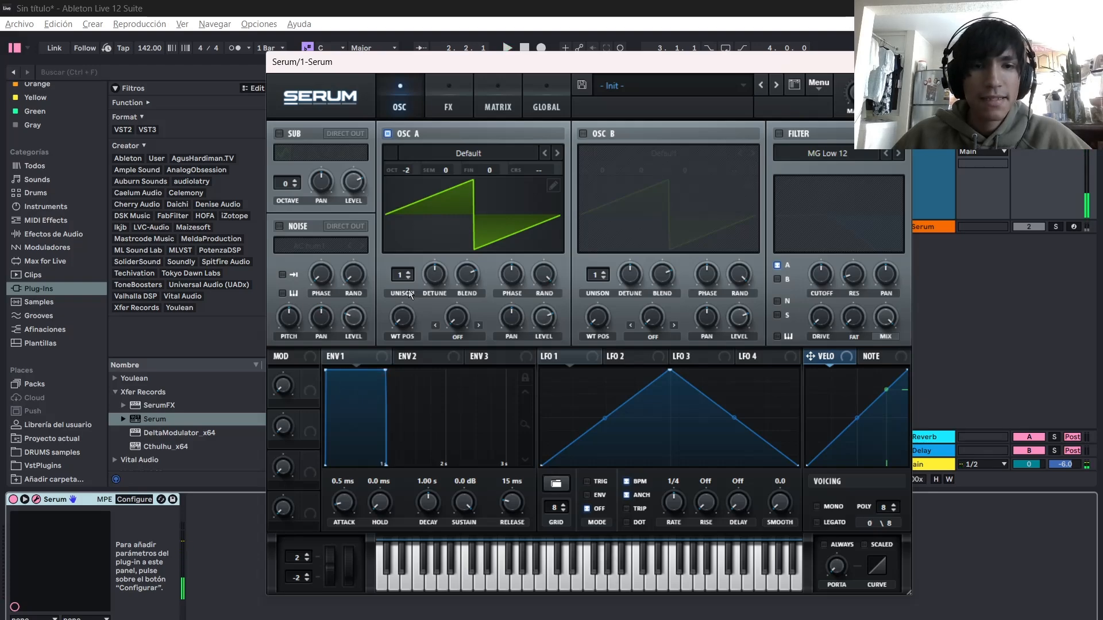
# - Set OSC A's unison to 4 voices, lower its detune and compare the sound with the Untergang reference
pyautogui.click(408, 273)
pyautogui.click(409, 271)
pyautogui.click(408, 271)
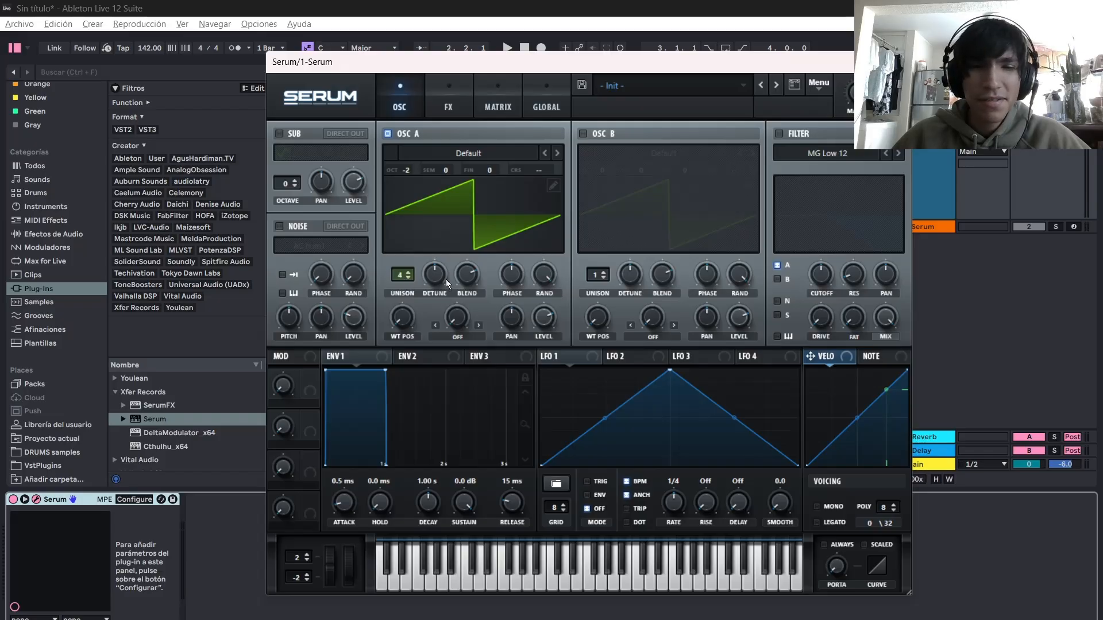
pyautogui.moveTo(434, 276)
pyautogui.moveTo(437, 279)
pyautogui.mouseDown()
pyautogui.moveTo(440, 256)
pyautogui.moveTo(439, 298)
pyautogui.mouseUp()
pyautogui.press('space')
pyautogui.moveTo(436, 279)
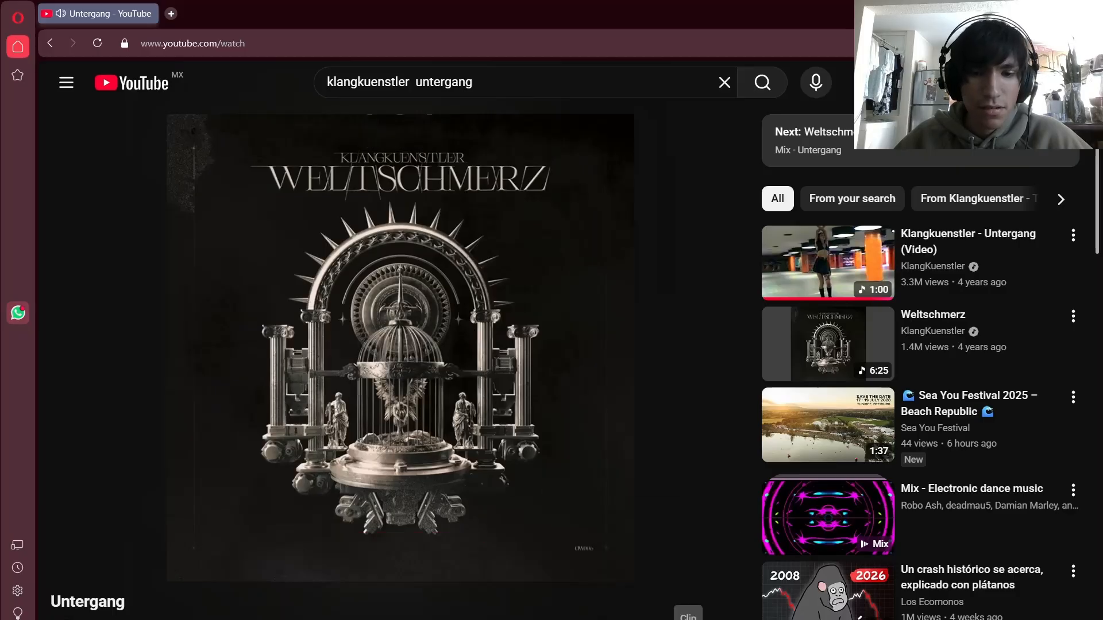
pyautogui.press('space')
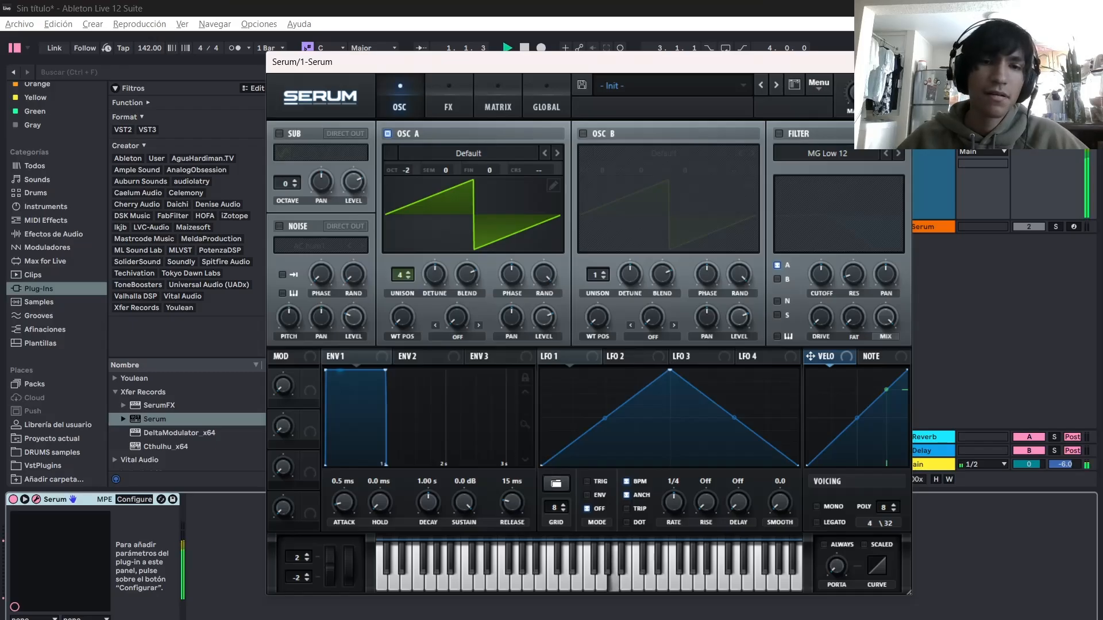
# - Enable the MG Low 12 filter with a lower cutoff and shape ENV 1 to 5.7 ms attack, 889 ms decay and -3.5 dB sustain
pyautogui.click(779, 134)
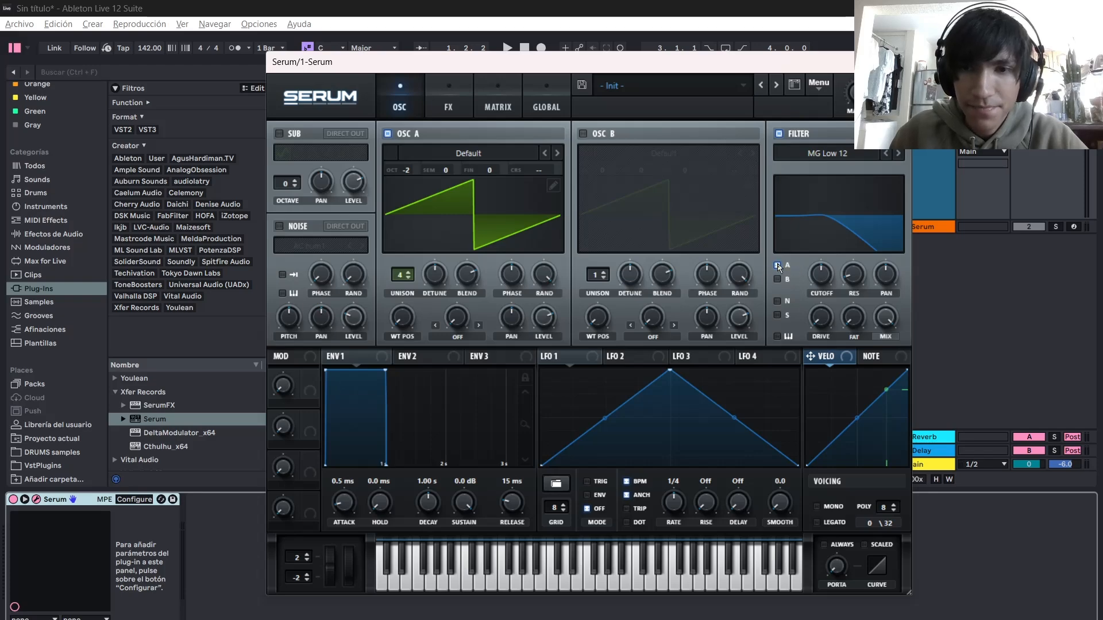
pyautogui.moveTo(384, 373); pyautogui.dragTo(332, 371)
pyautogui.moveTo(823, 274)
pyautogui.mouseDown()
pyautogui.moveTo(823, 286)
pyautogui.moveTo(826, 274)
pyautogui.mouseUp()
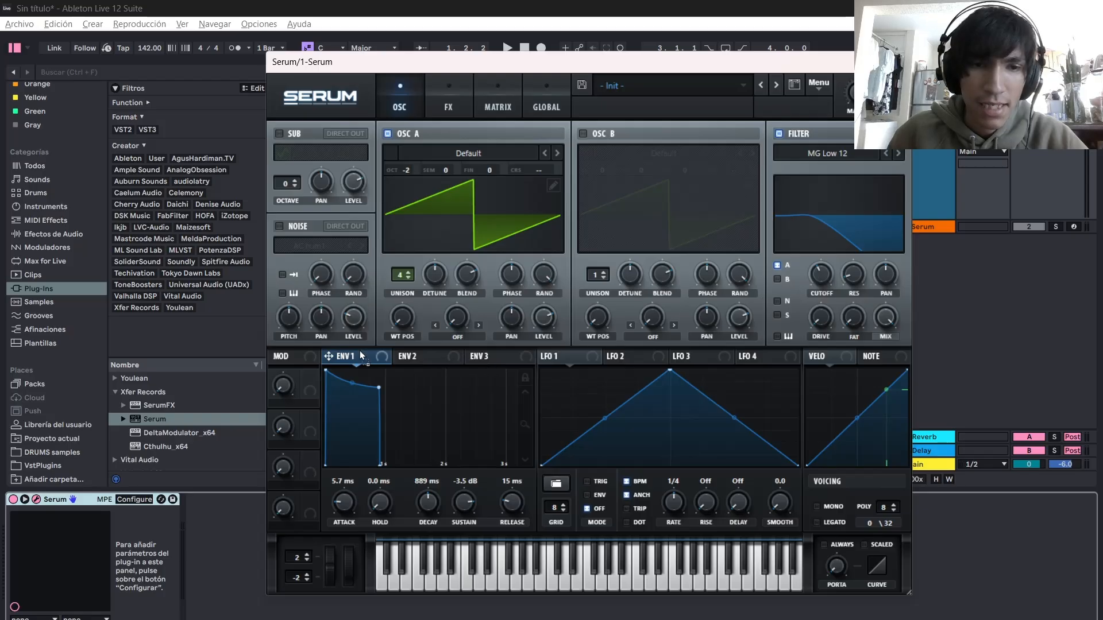
# - Modulate the filter cutoff with ENV 1 and play the clip to audition it
pyautogui.moveTo(816, 278); pyautogui.dragTo(816, 279)
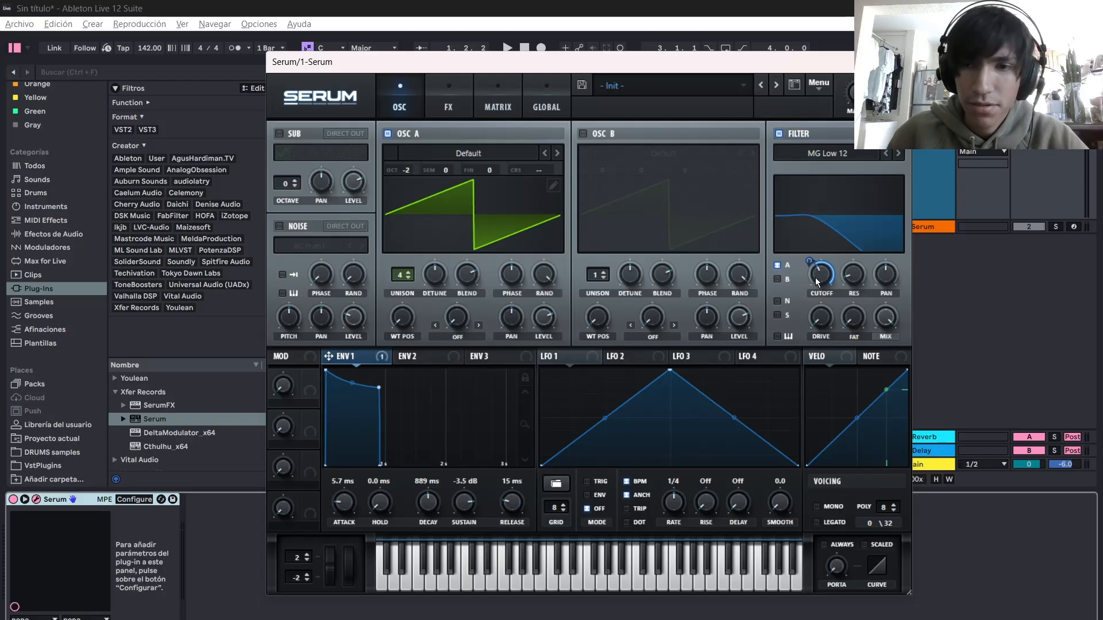
pyautogui.press('space')
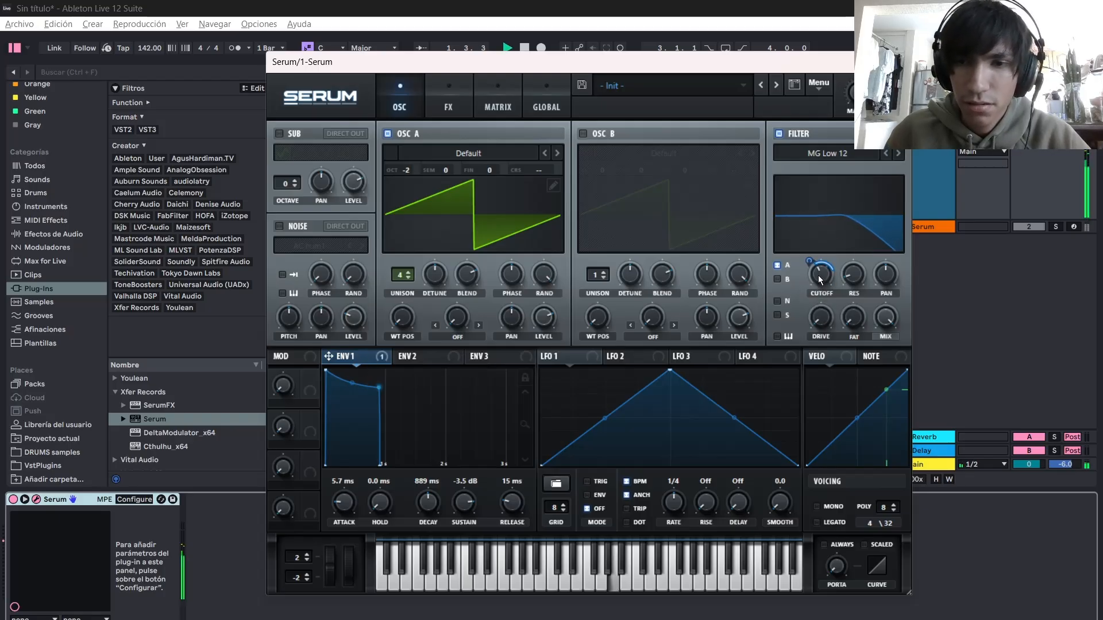
pyautogui.press('space')
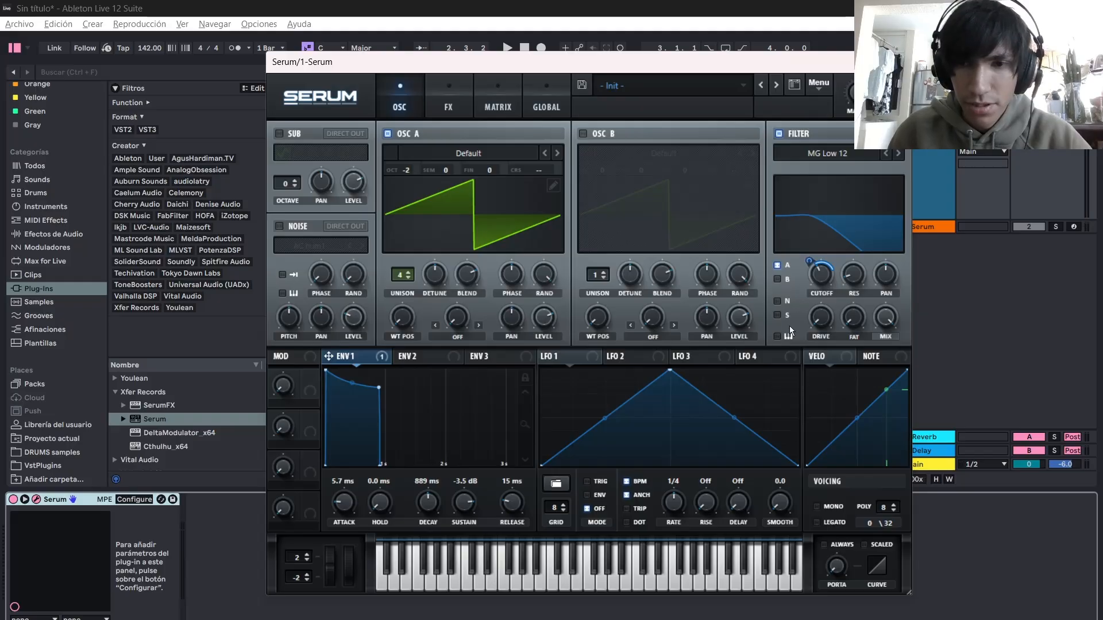
# - Raise the filter drive, set the resonance to about 11% and audition the clip
pyautogui.moveTo(816, 320)
pyautogui.mouseDown()
pyautogui.moveTo(821, 301)
pyautogui.moveTo(821, 313)
pyautogui.mouseUp()
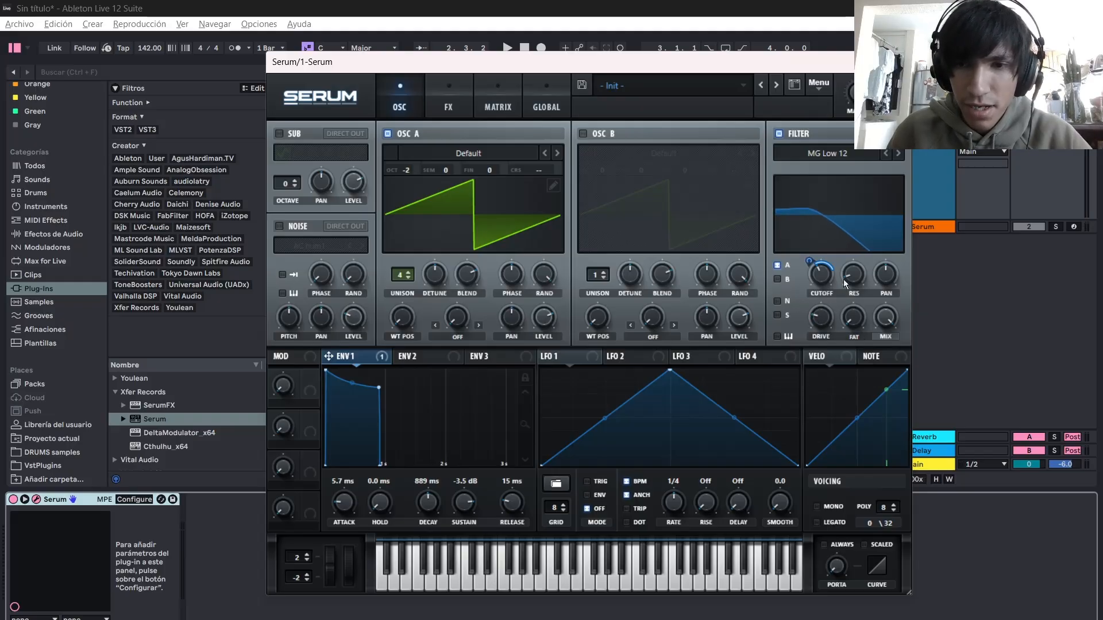
pyautogui.moveTo(853, 279); pyautogui.dragTo(852, 274)
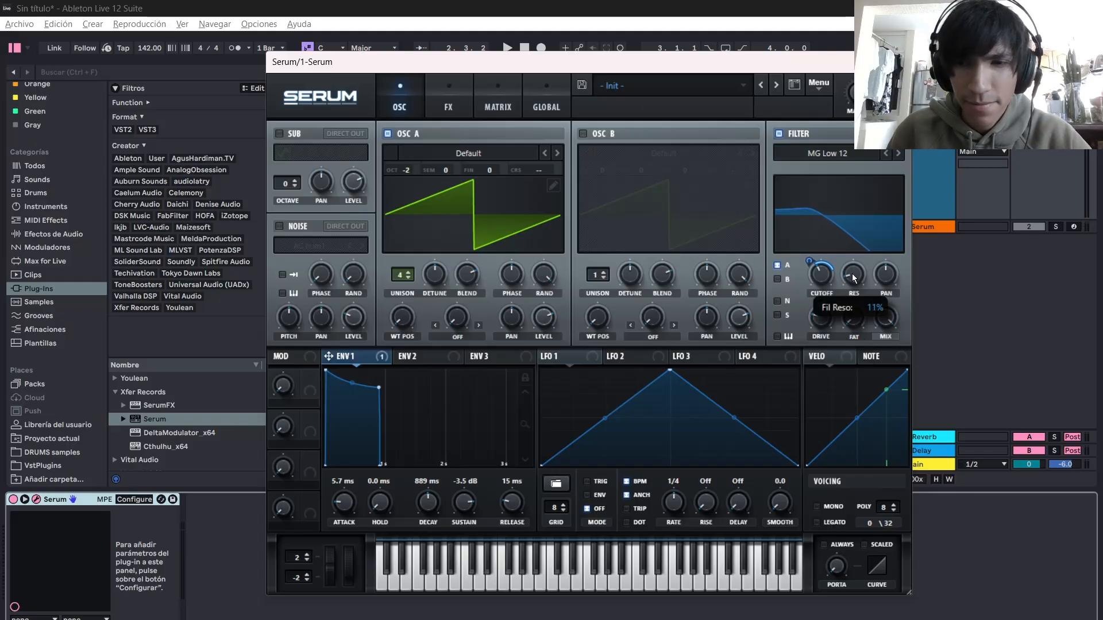
pyautogui.press('space')
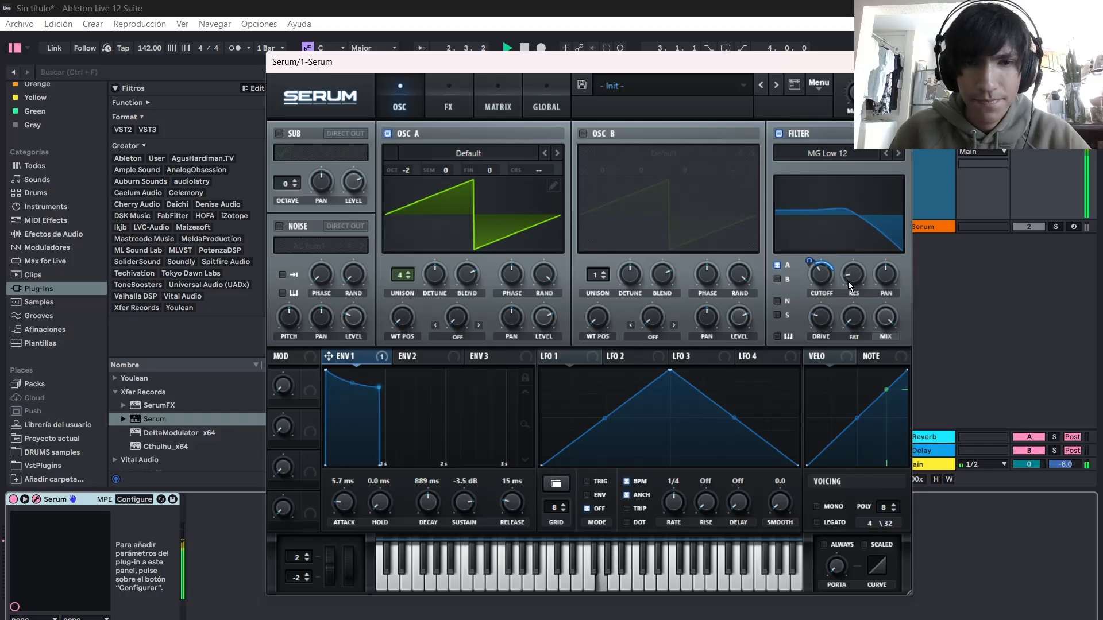
pyautogui.press('space')
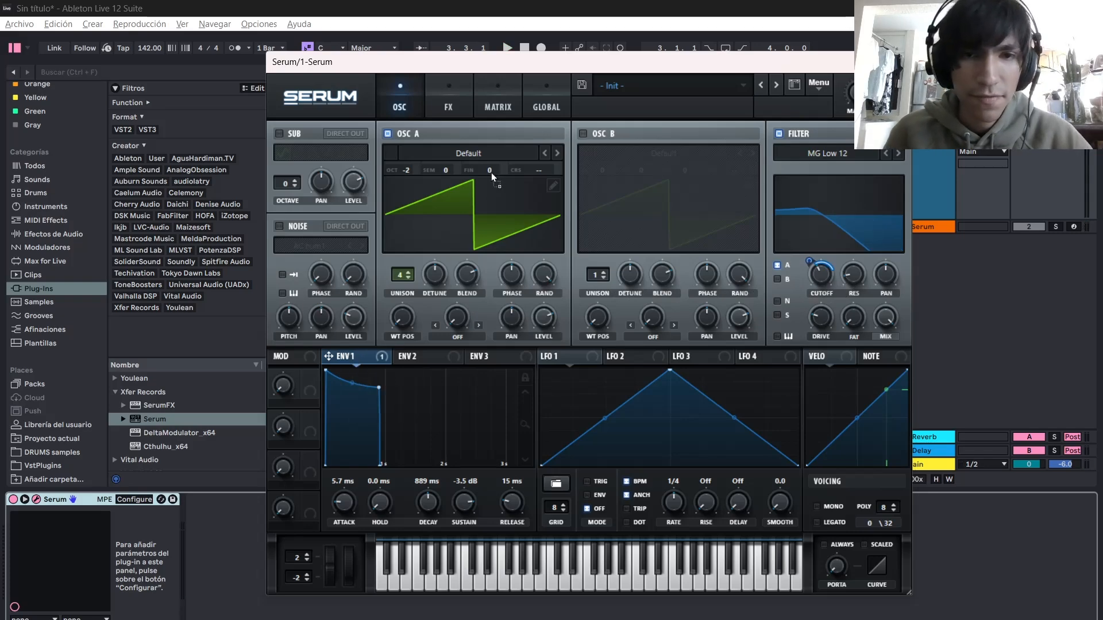
# - Modulate OSC A's fine tuning with ENV 1 by about 52 and audition the pitch movement
pyautogui.moveTo(492, 172); pyautogui.dragTo(489, 212)
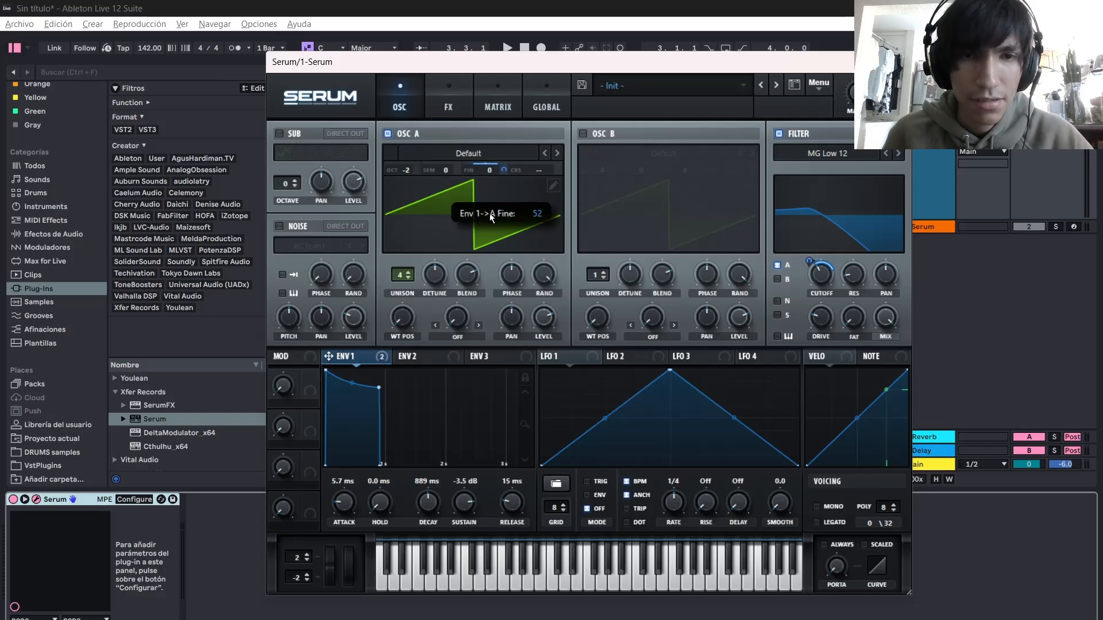
pyautogui.press('space')
pyautogui.moveTo(490, 170); pyautogui.dragTo(491, 179)
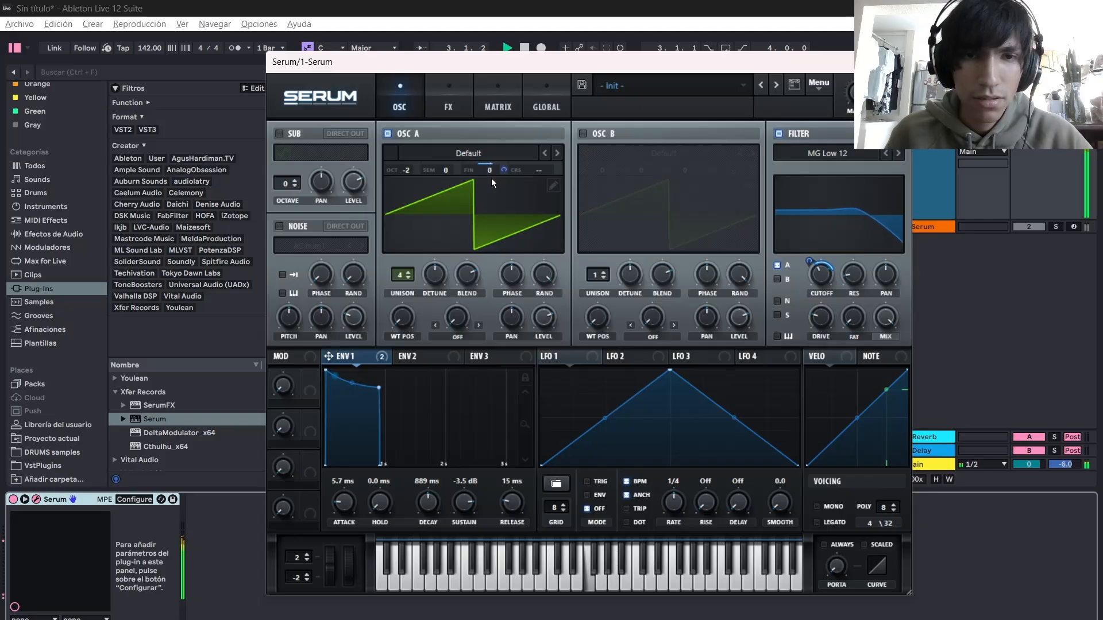
pyautogui.press('space')
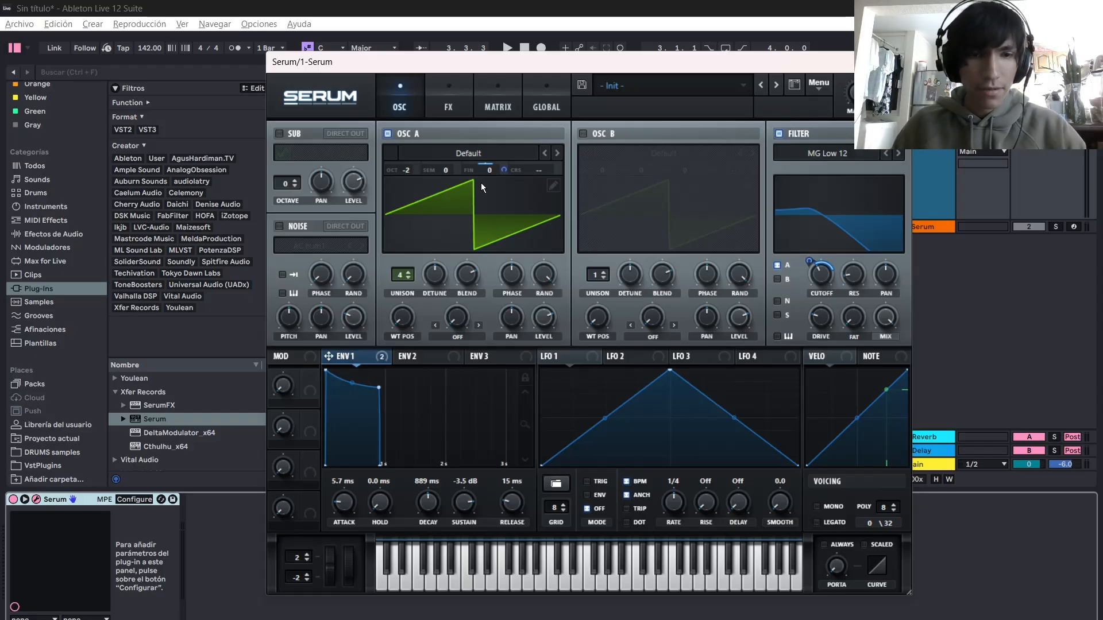
pyautogui.press('space')
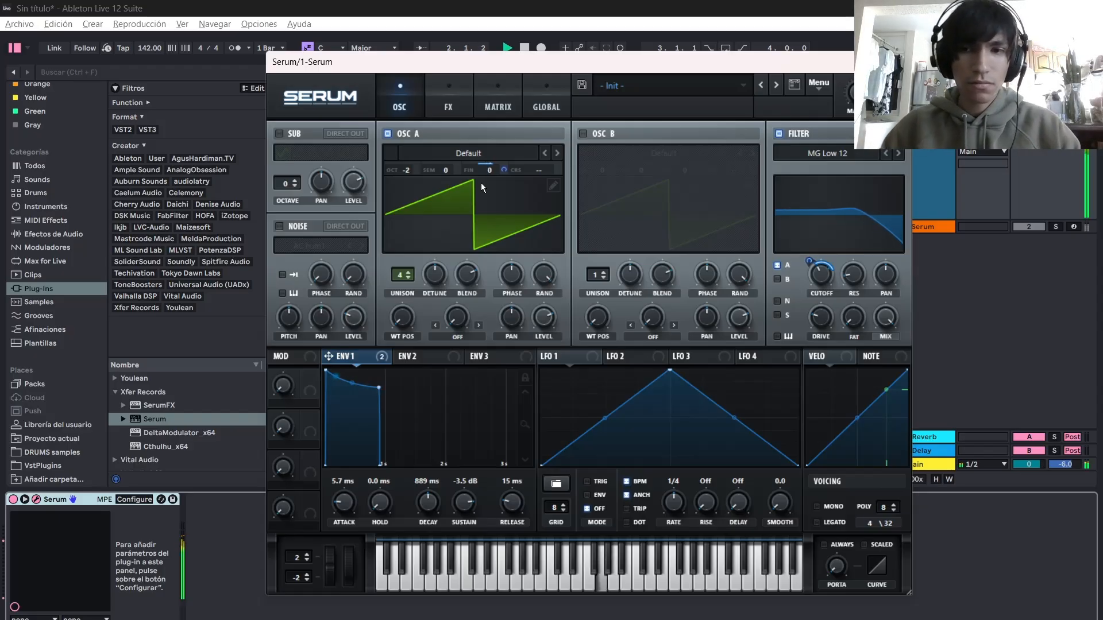
pyautogui.press('space')
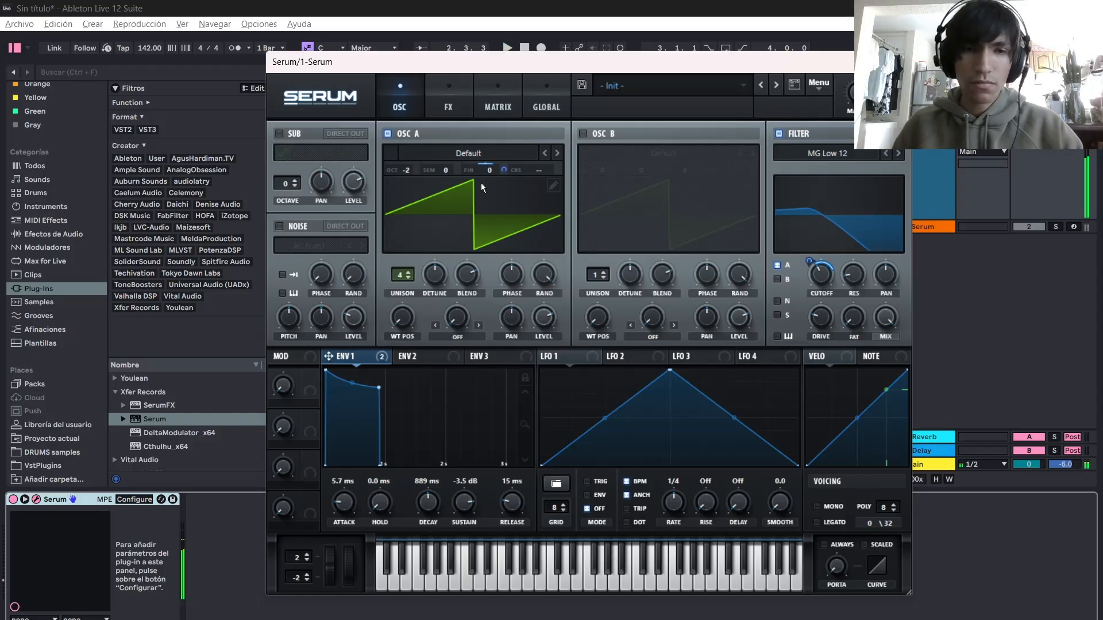
# - Enable Serum's Hyper/Dimension effect, reduce the Hyper mix and set the Dimension mix to 18% during playback
pyautogui.click(463, 109)
pyautogui.click(281, 137)
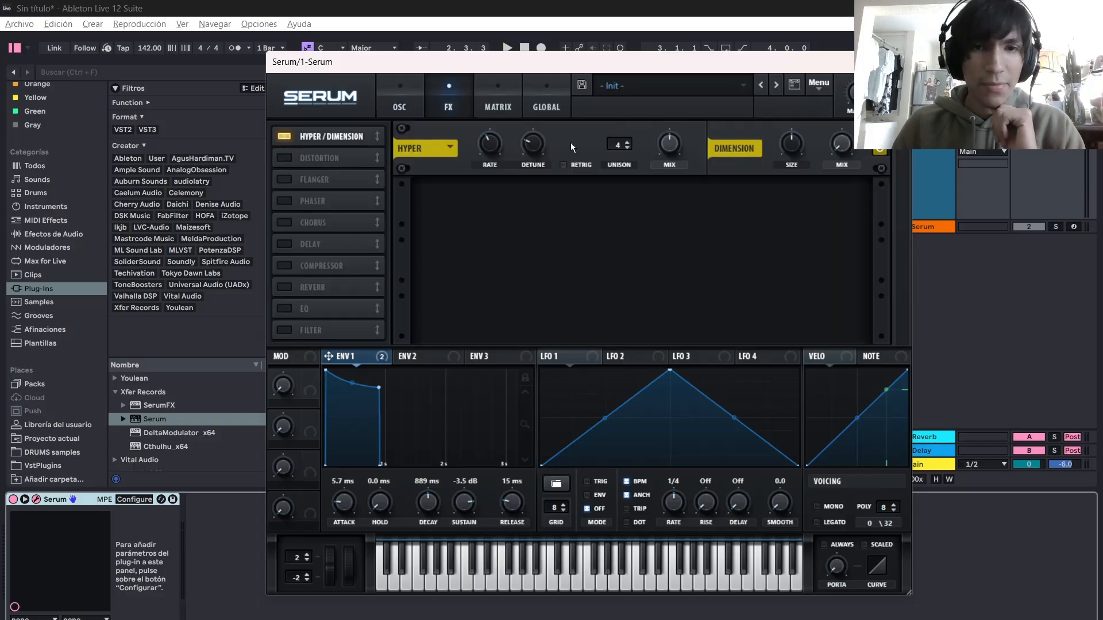
pyautogui.moveTo(836, 149); pyautogui.dragTo(837, 126)
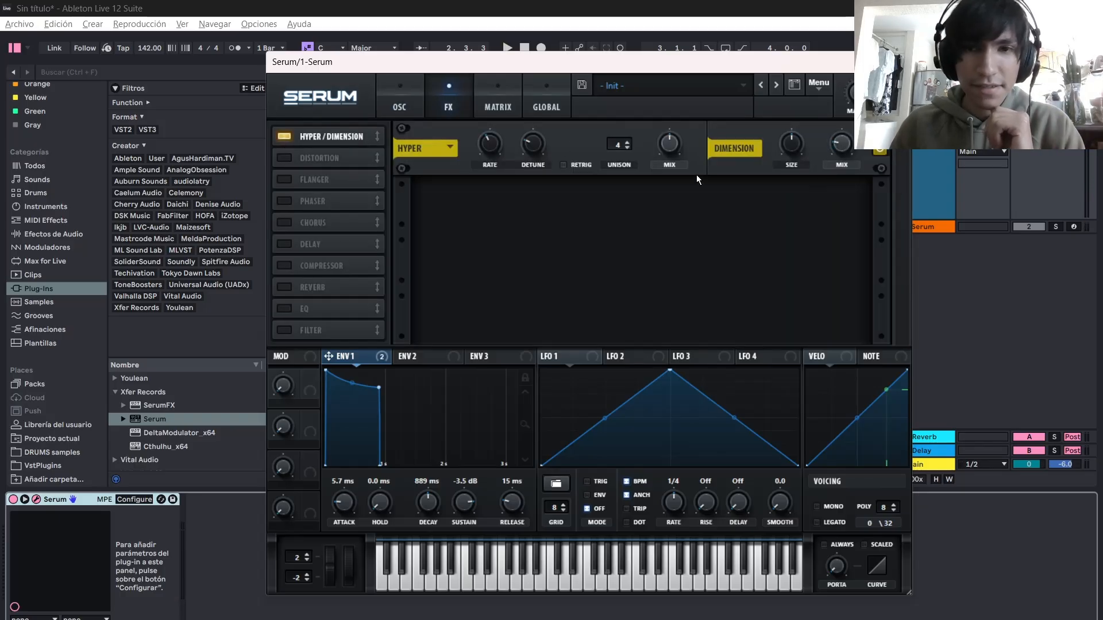
pyautogui.press('space')
pyautogui.moveTo(667, 147); pyautogui.dragTo(657, 187)
pyautogui.moveTo(836, 149); pyautogui.dragTo(836, 154)
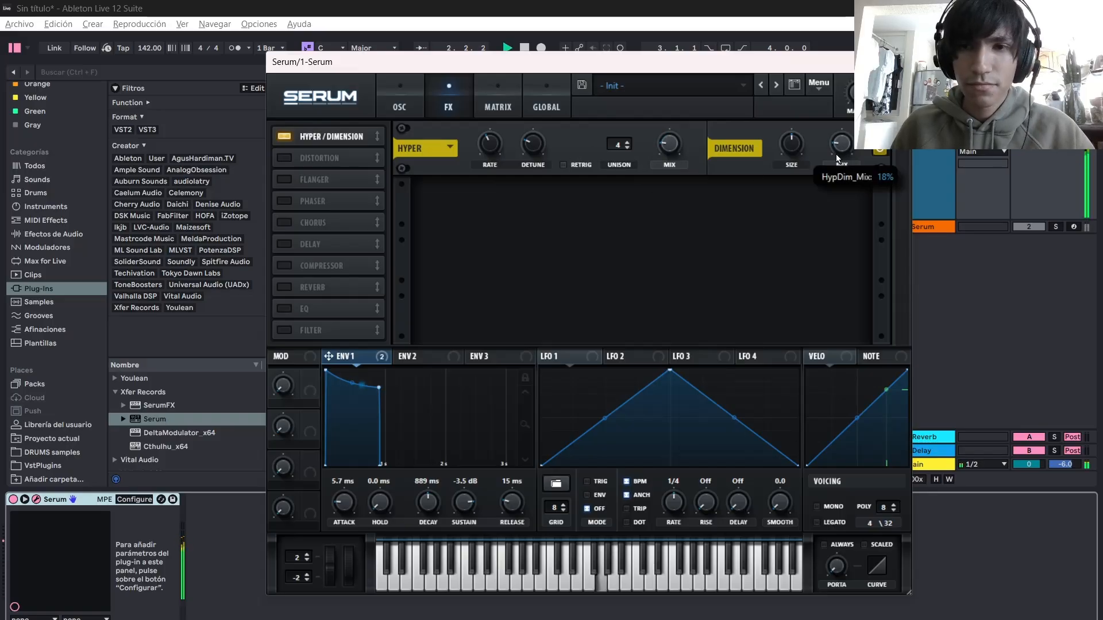
# - Enable the Distortion effect, change its type to Diode 1 and adjust the drive during playback
pyautogui.click(285, 158)
pyautogui.click(522, 209)
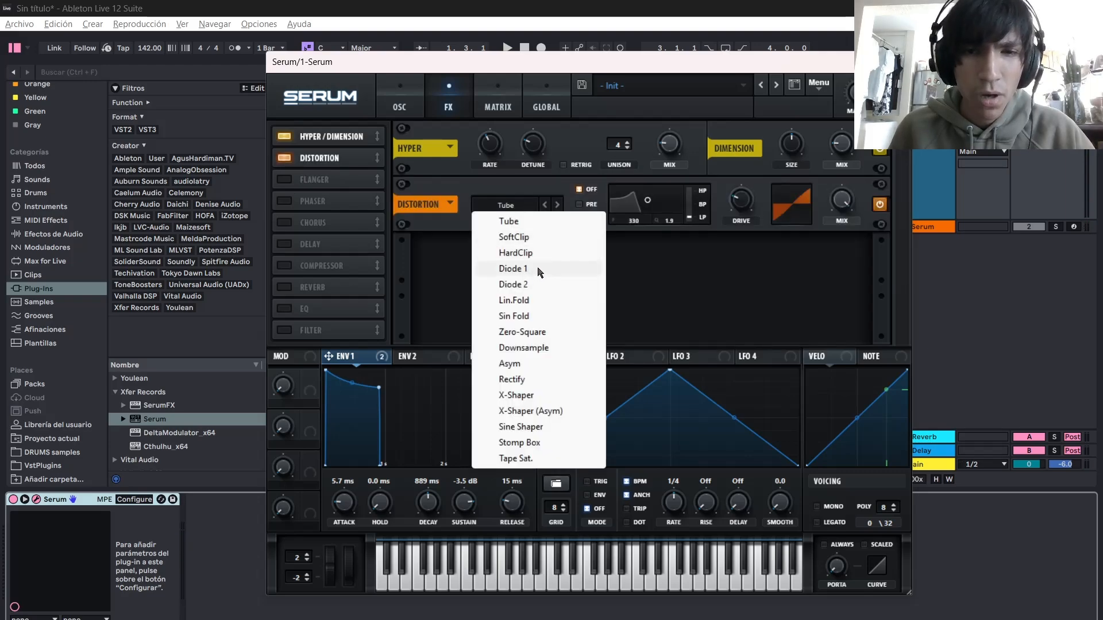
pyautogui.click(513, 269)
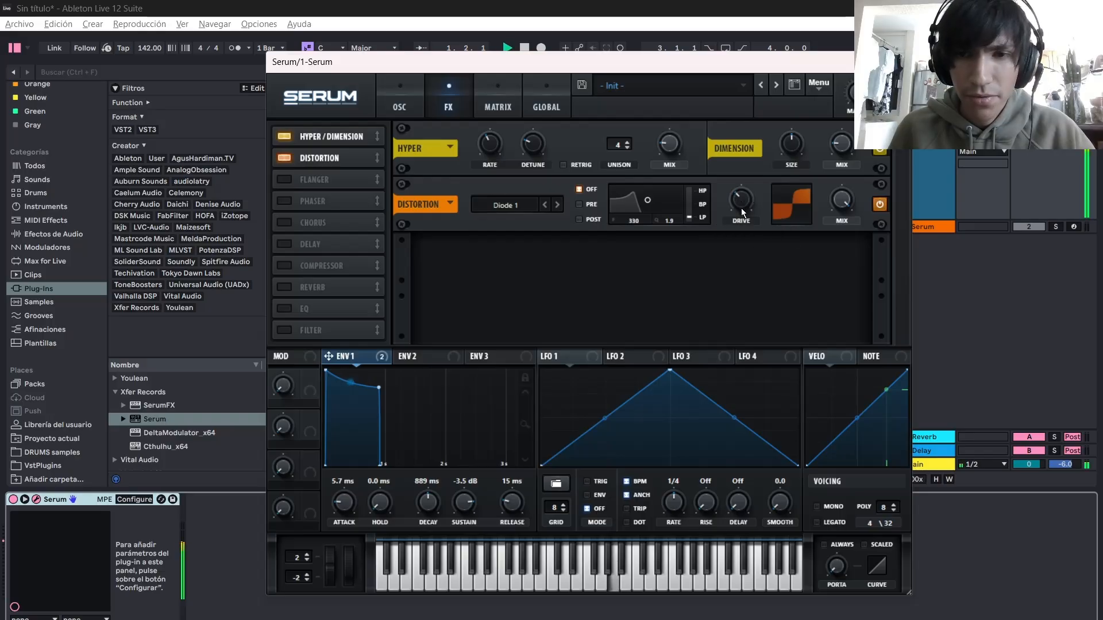
pyautogui.moveTo(741, 208); pyautogui.dragTo(742, 228)
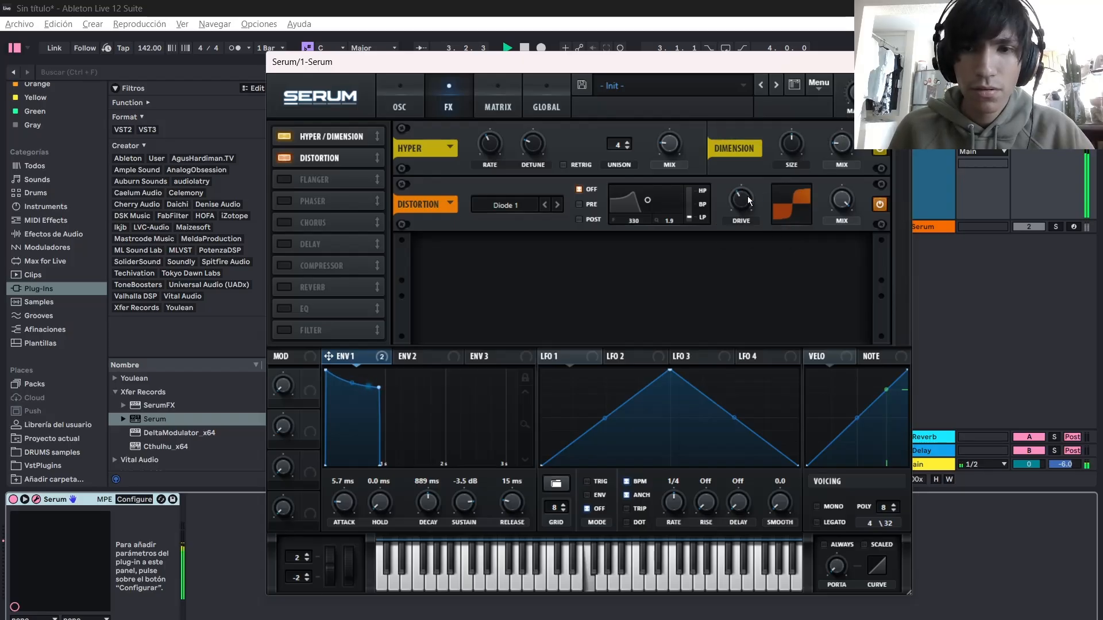
# - Modulate the Distortion drive with ENV 1, then set ENV 1's decay to 900 ms and sustain to -4.3 dB
pyautogui.press('space')
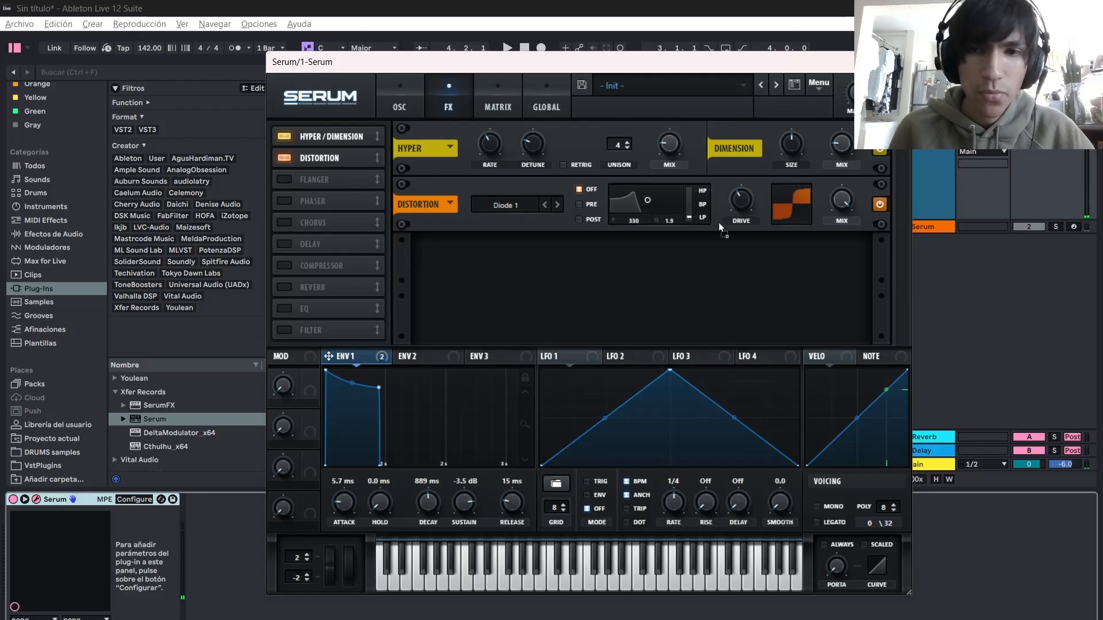
pyautogui.press('space')
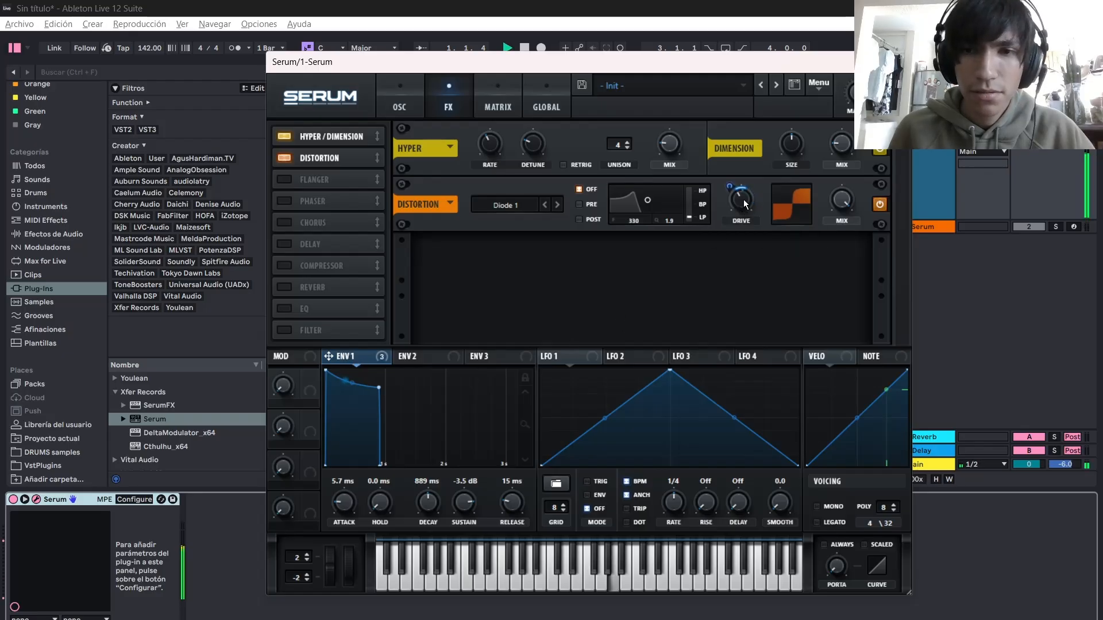
pyautogui.moveTo(747, 197)
pyautogui.moveTo(743, 199); pyautogui.dragTo(744, 200)
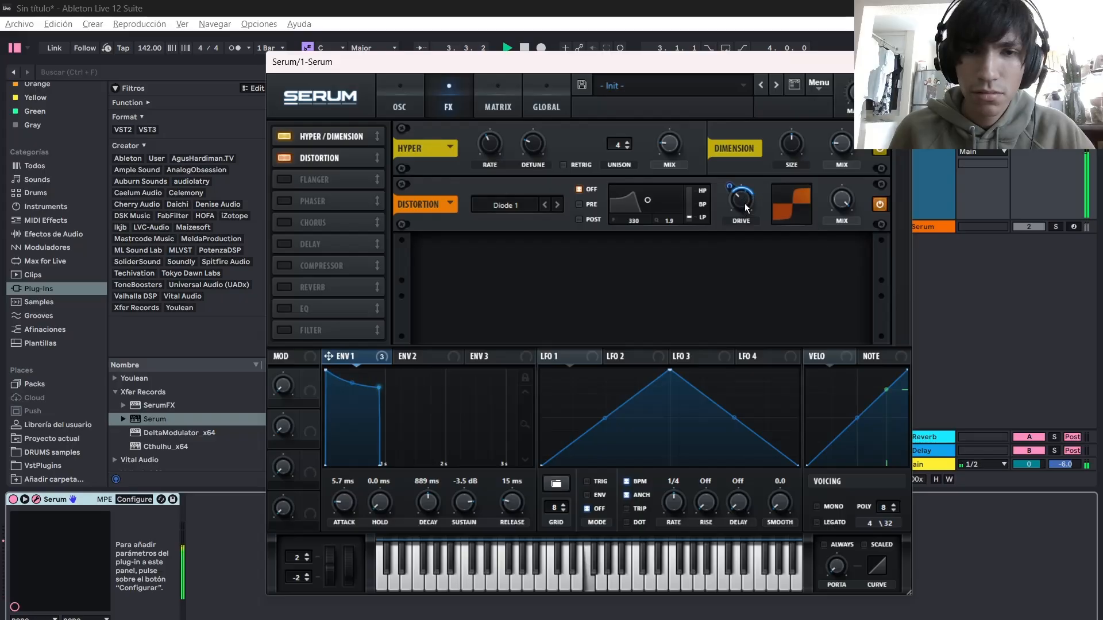
pyautogui.moveTo(378, 388); pyautogui.dragTo(376, 390)
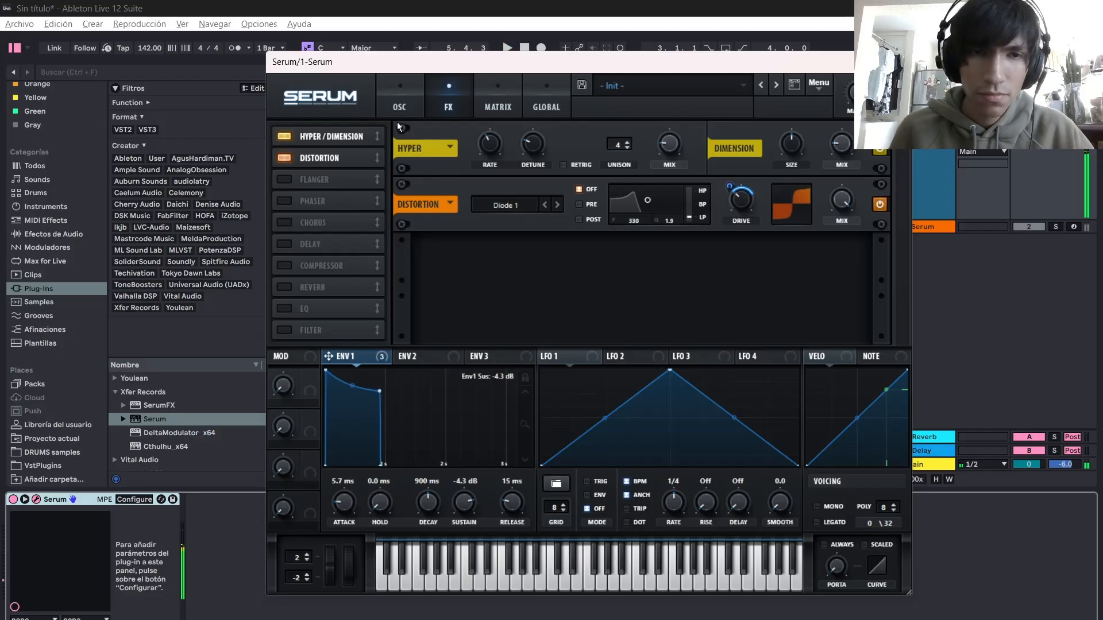
# - Switch to the Untergang video on YouTube and listen to the bass from about 3:30
pyautogui.click(399, 107)
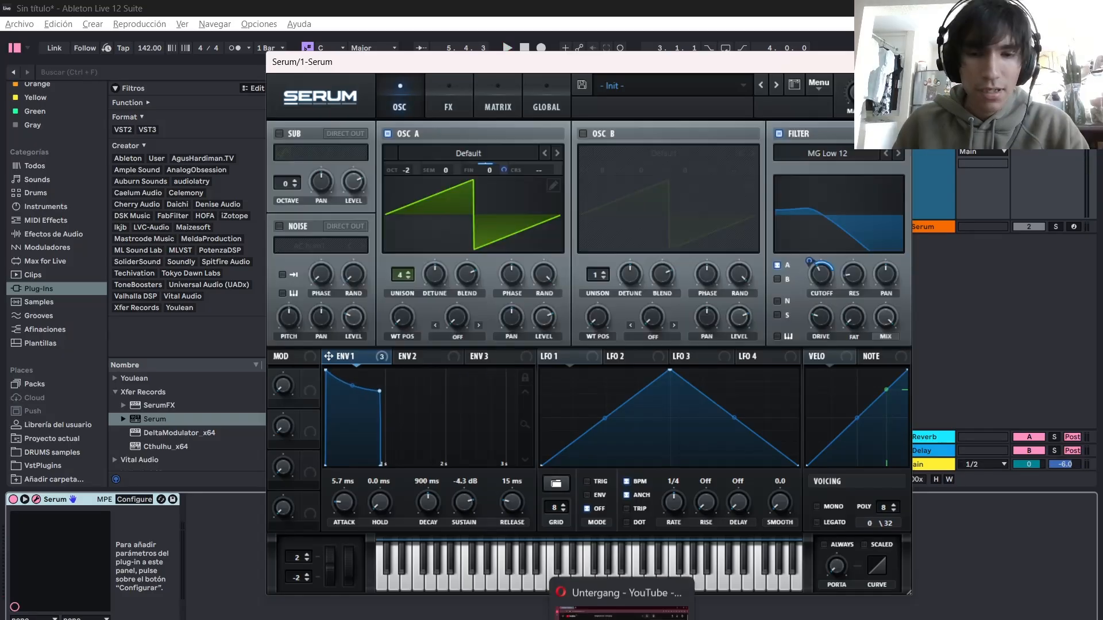
pyautogui.click(621, 614)
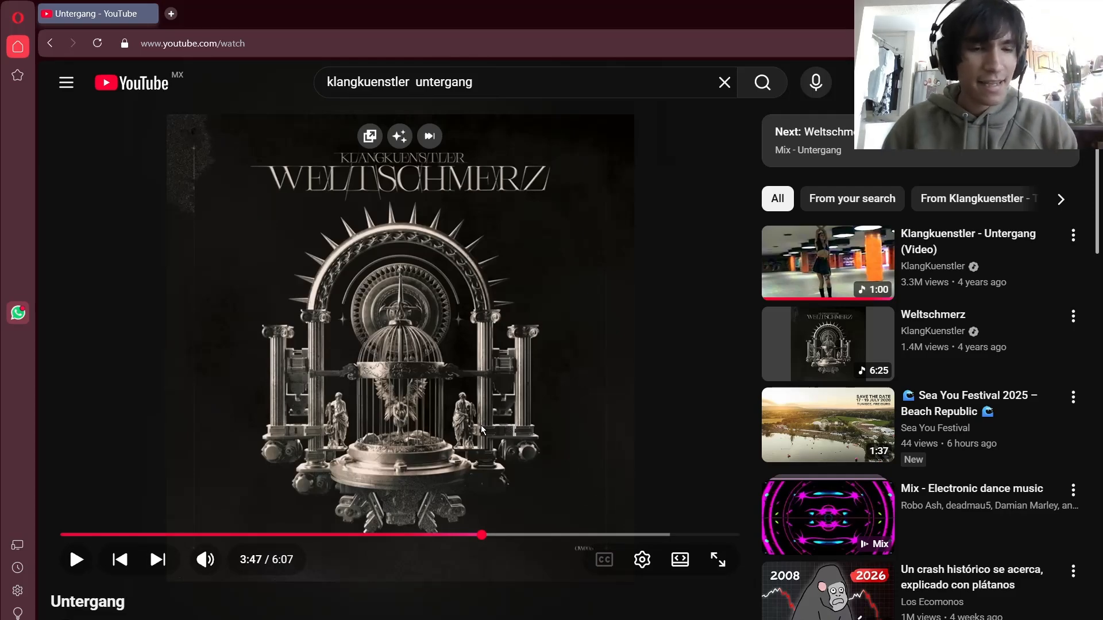
pyautogui.click(511, 436)
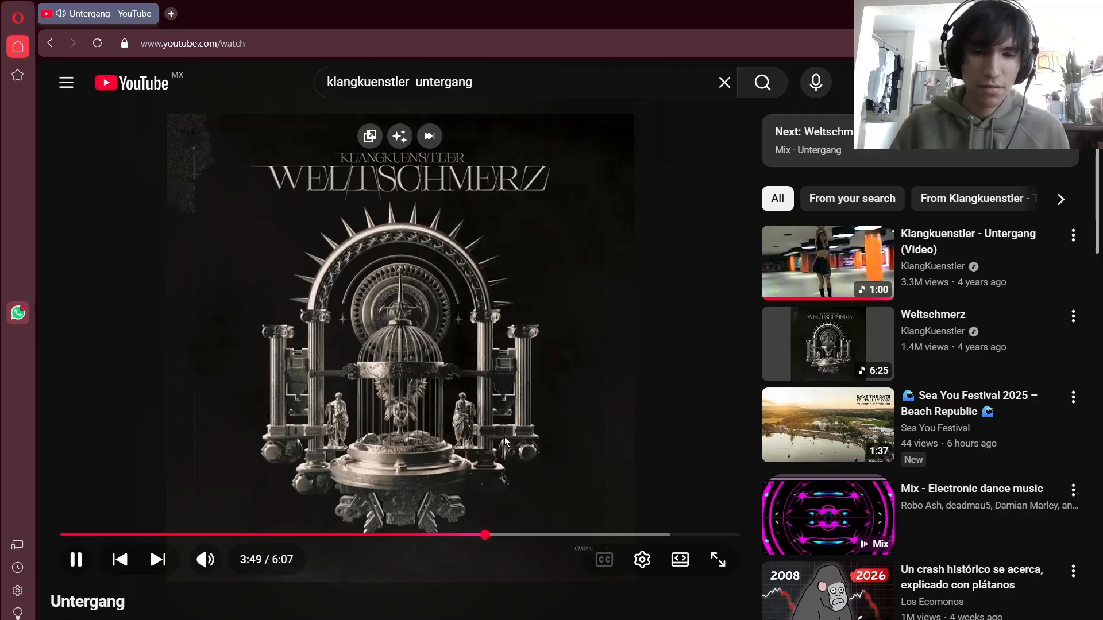
pyautogui.click(504, 436)
pyautogui.moveTo(449, 535); pyautogui.dragTo(452, 537)
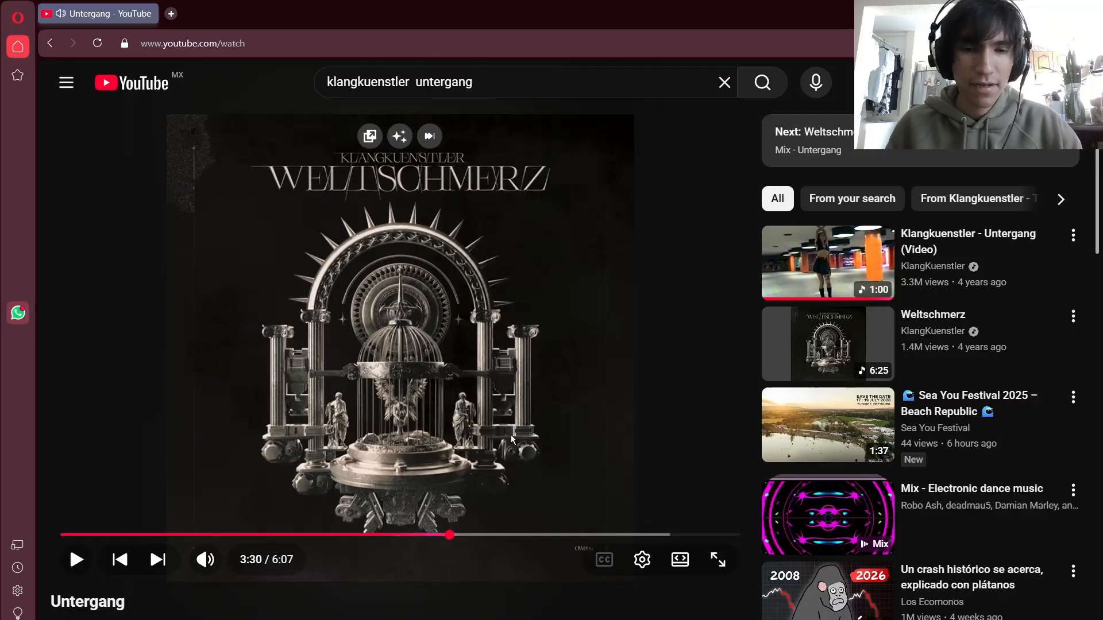
pyautogui.click(508, 429)
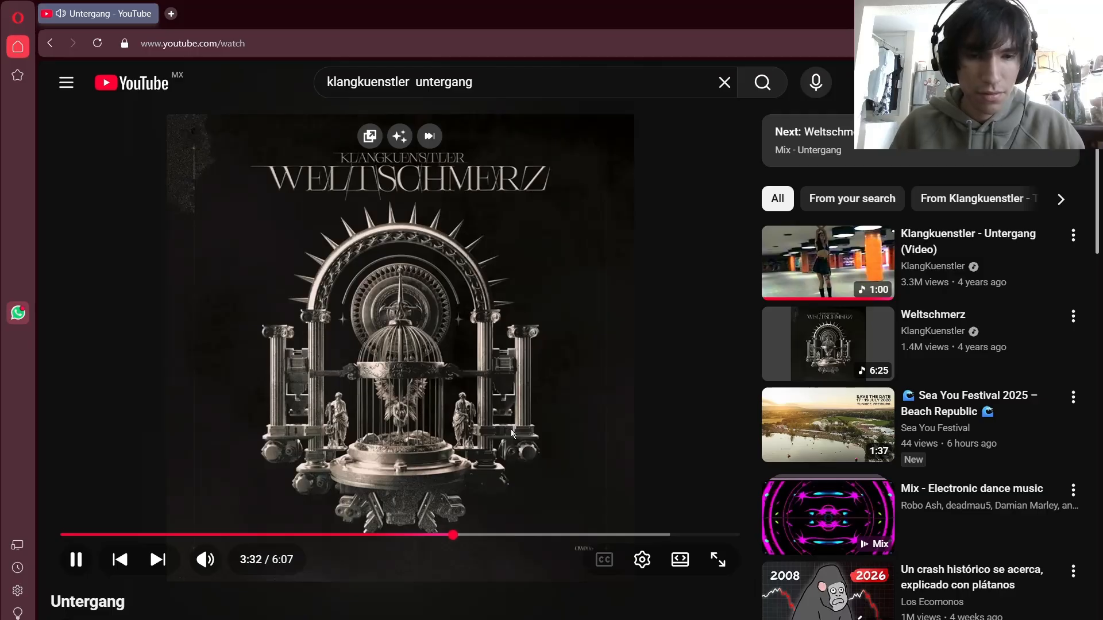
pyautogui.click(527, 439)
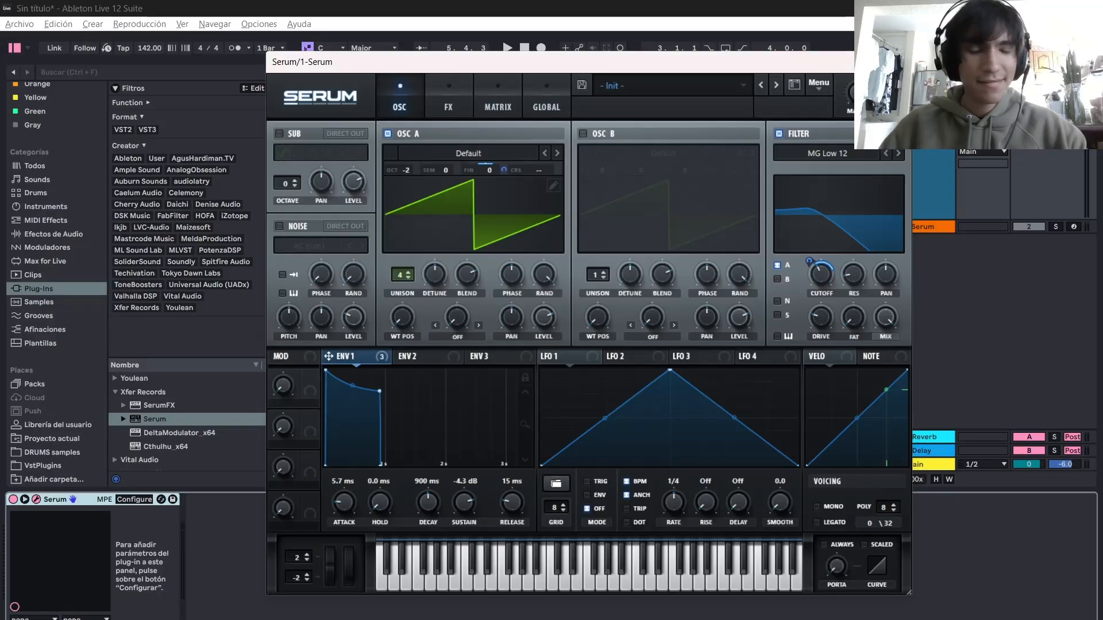
# - Enable Serum's Noise oscillator and choose the BrightWhite noise
pyautogui.click(278, 226)
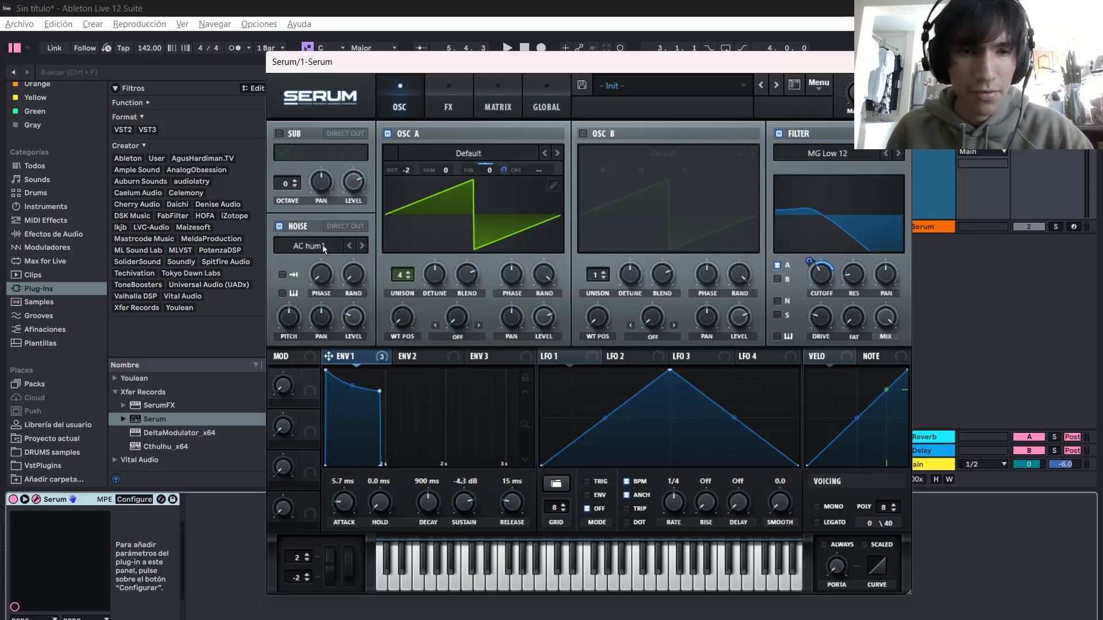
pyautogui.click(362, 246)
pyautogui.click(362, 246)
pyautogui.click(362, 246)
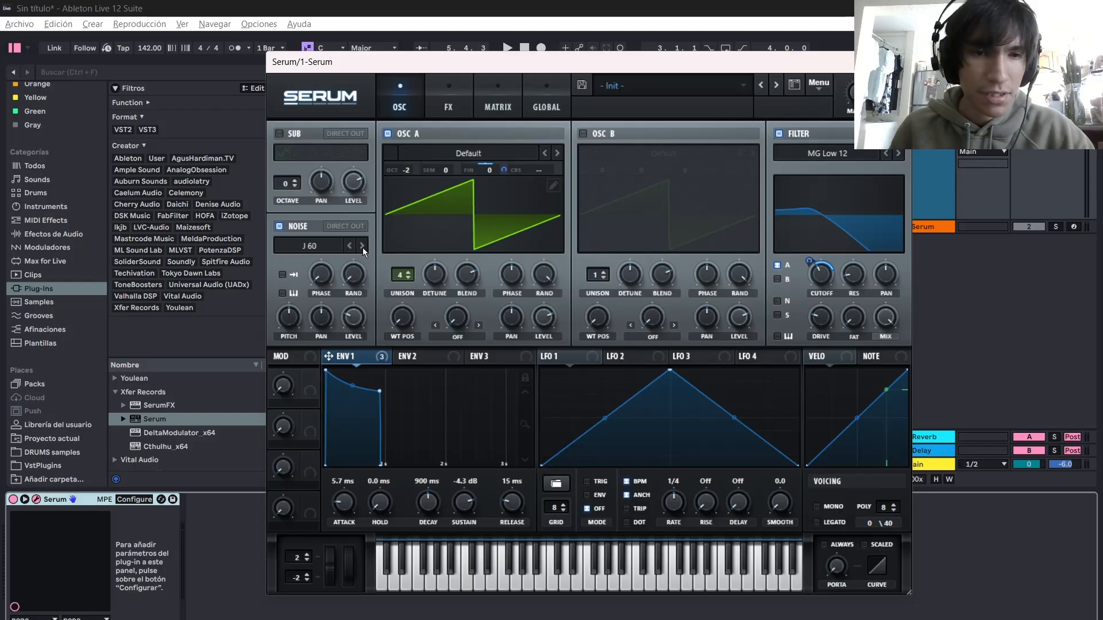
pyautogui.click(350, 247)
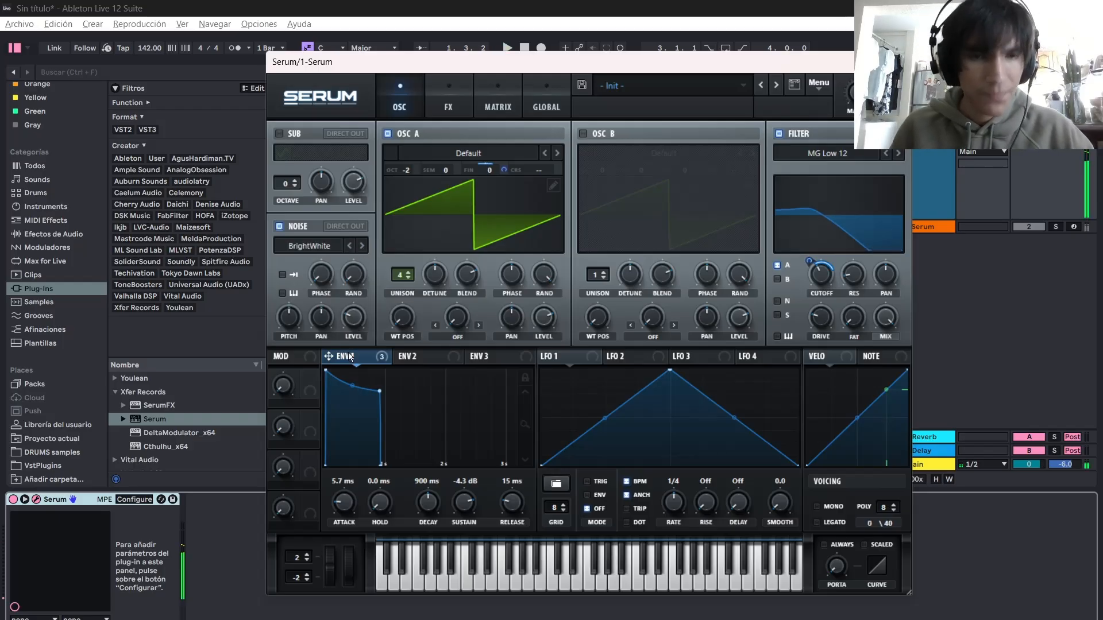
# - Shape ENV 2 with a 29 ms attack, 1.09 s decay and 63.97% sustain
pyautogui.click(414, 357)
pyautogui.moveTo(330, 371); pyautogui.dragTo(394, 405)
pyautogui.press('space')
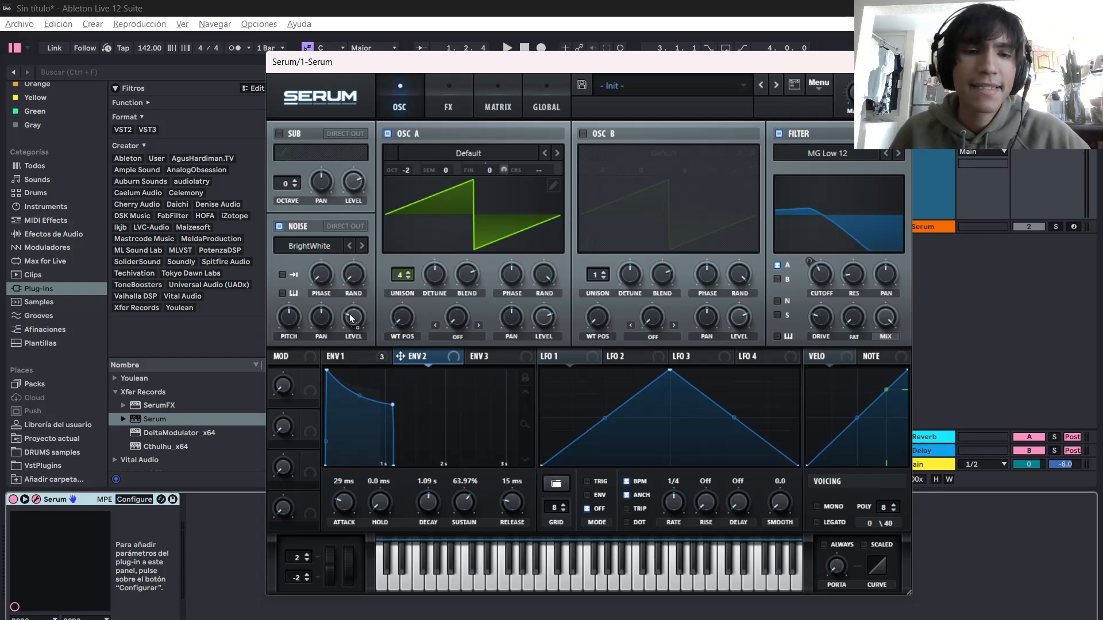
# - Modulate the noise level with ENV 2 and adjust OSC A's unison detune during playback
pyautogui.moveTo(351, 317); pyautogui.dragTo(353, 317)
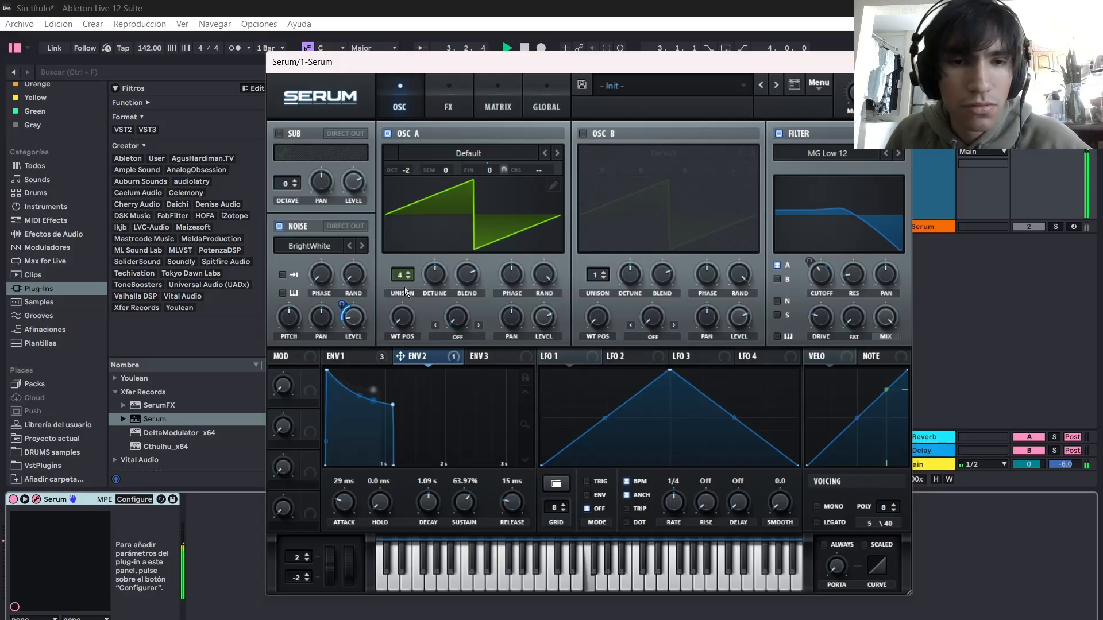
pyautogui.moveTo(439, 271)
pyautogui.mouseDown()
pyautogui.moveTo(438, 301)
pyautogui.moveTo(440, 240)
pyautogui.moveTo(443, 266)
pyautogui.mouseUp()
pyautogui.moveTo(429, 277)
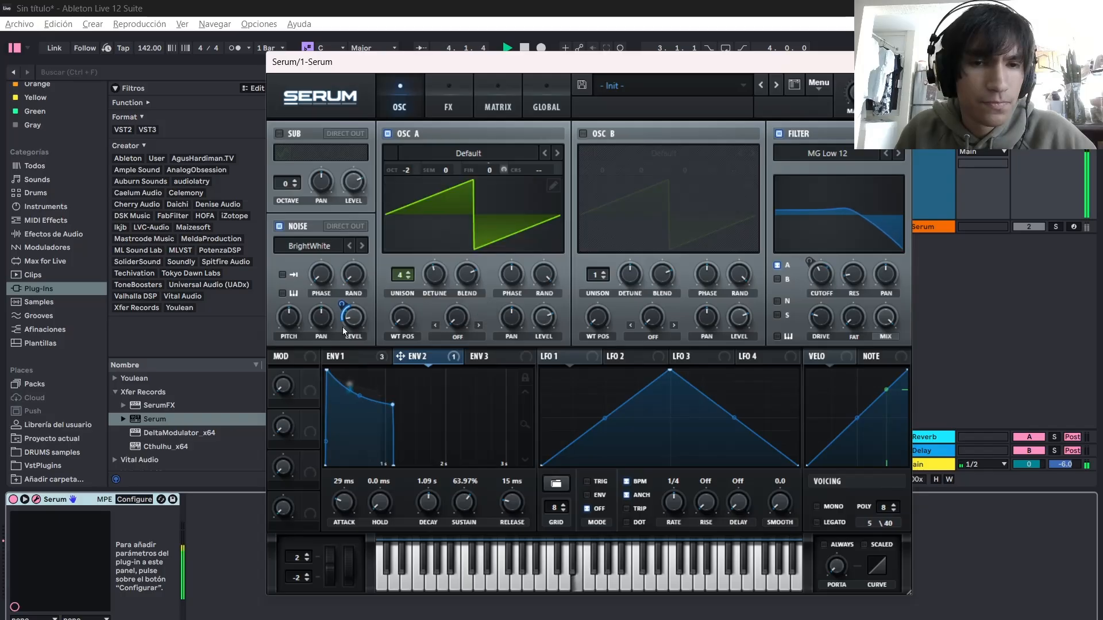
# - Try the Compressor effect on the bass with a short playback and switch it off again
pyautogui.click(459, 103)
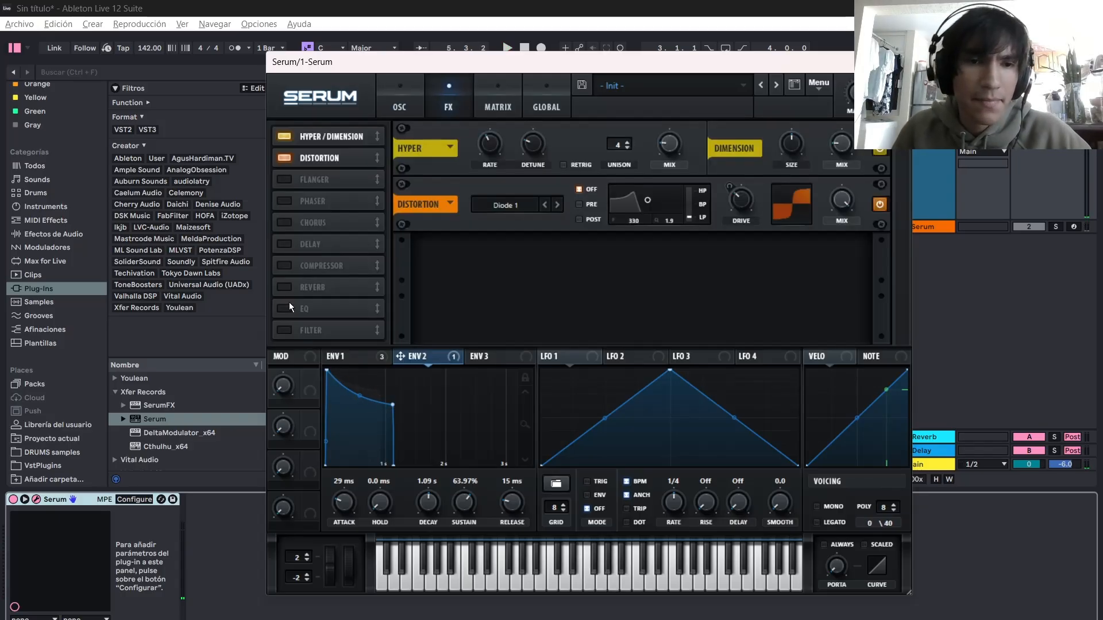
pyautogui.click(284, 265)
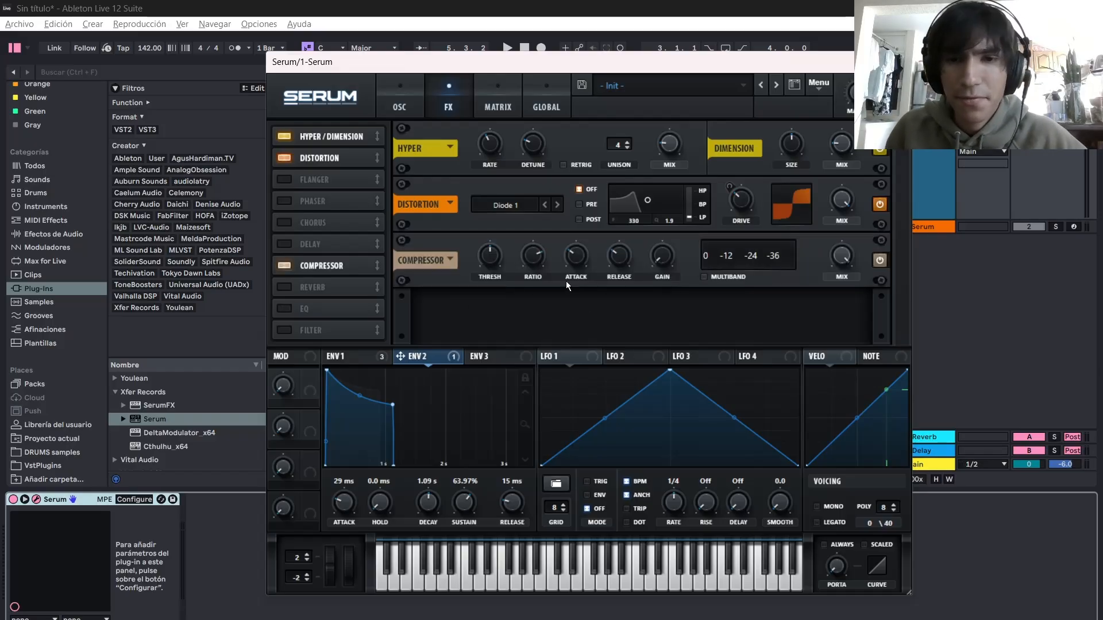
pyautogui.press('space')
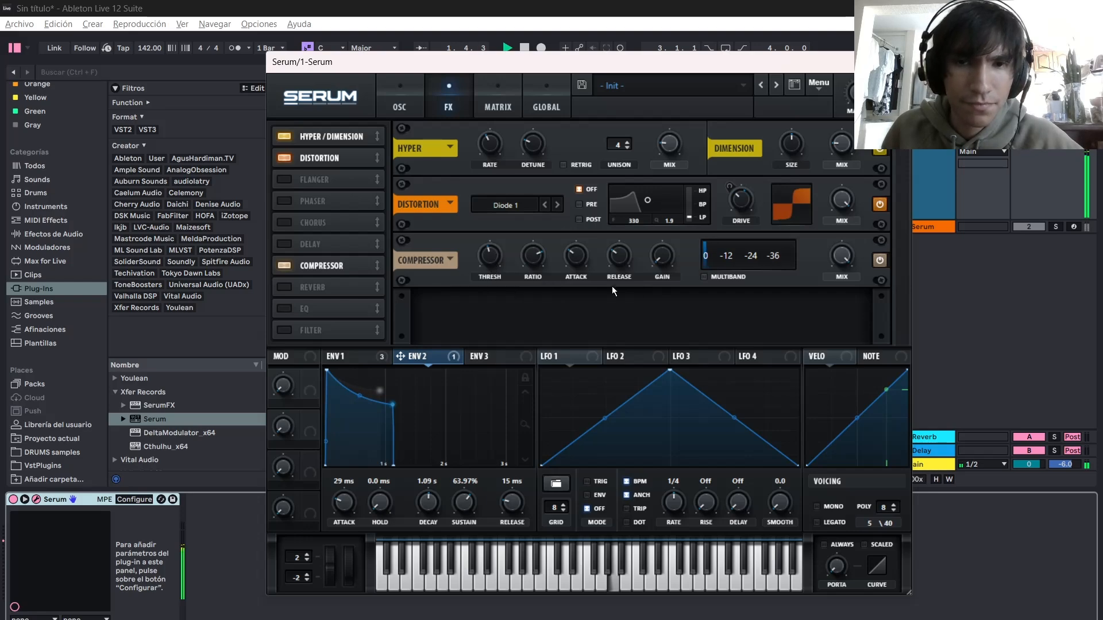
pyautogui.press('space')
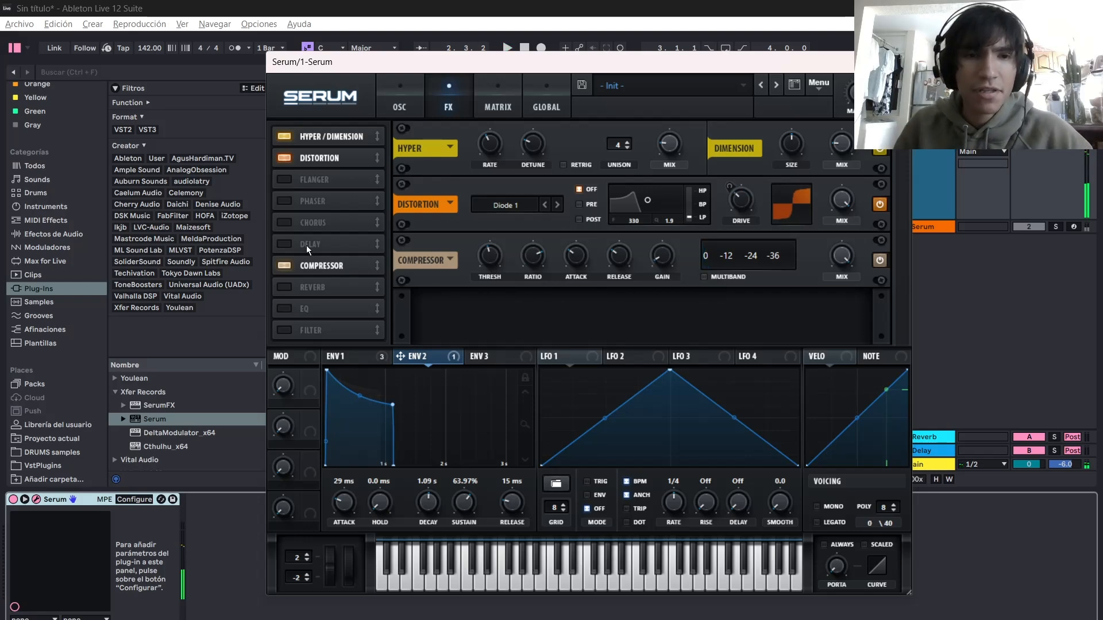
pyautogui.click(284, 266)
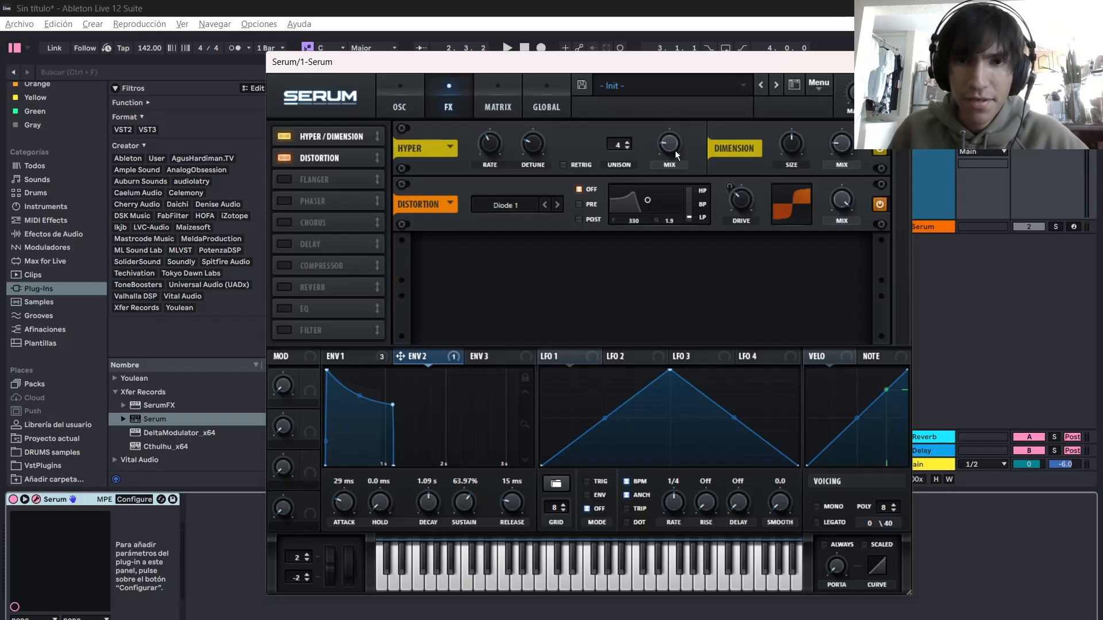
# - Raise the Hyper mix and try different Dimension mix and size amounts during playback
pyautogui.moveTo(670, 144); pyautogui.dragTo(673, 134)
pyautogui.press('space')
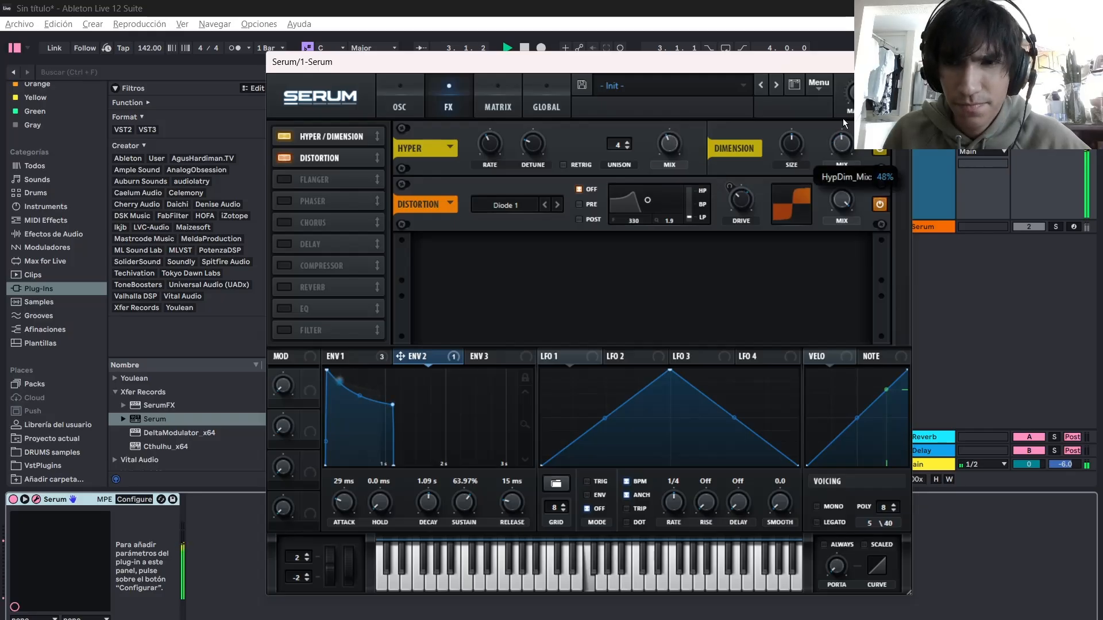
pyautogui.moveTo(794, 181); pyautogui.dragTo(807, 108)
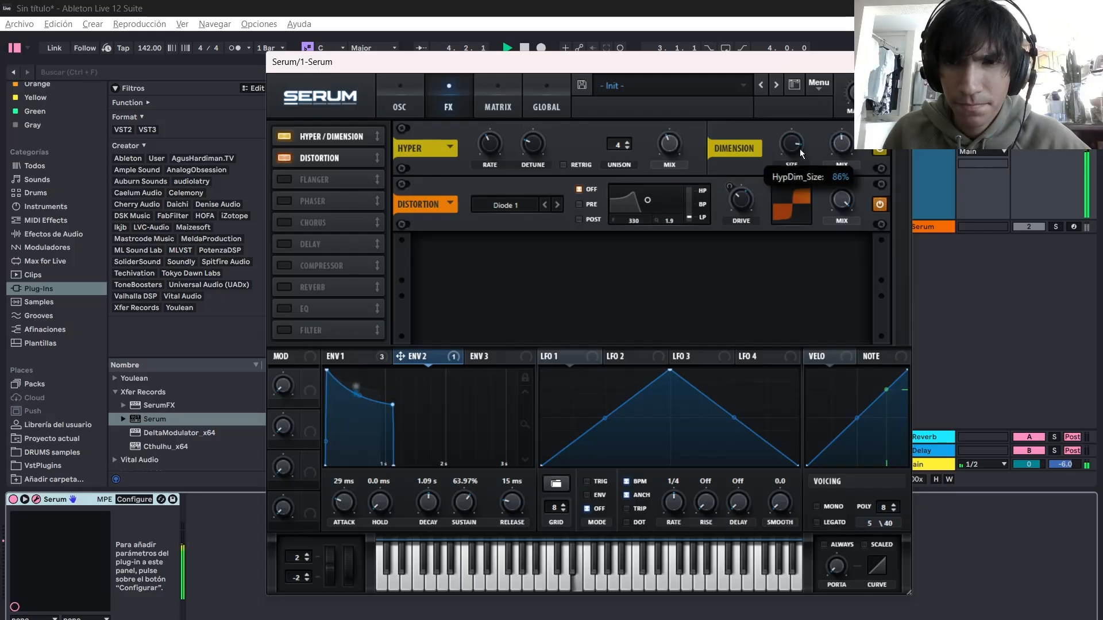
pyautogui.moveTo(802, 152); pyautogui.dragTo(787, 192)
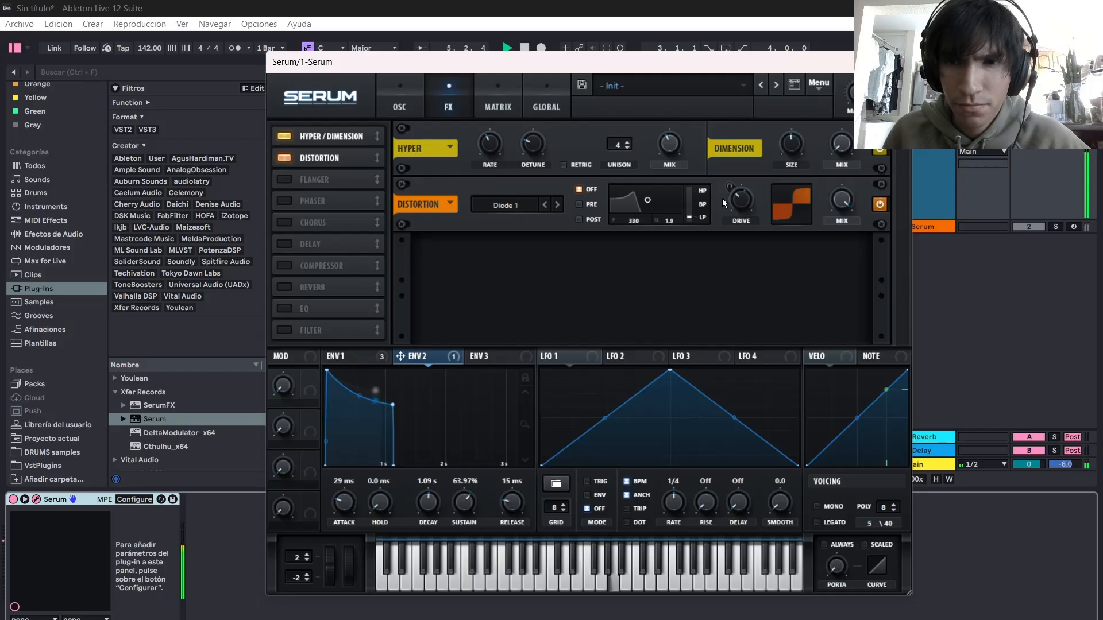
# - Compare the bass with the Hyper/Dimension effect bypassed and enabled during playback
pyautogui.click(284, 136)
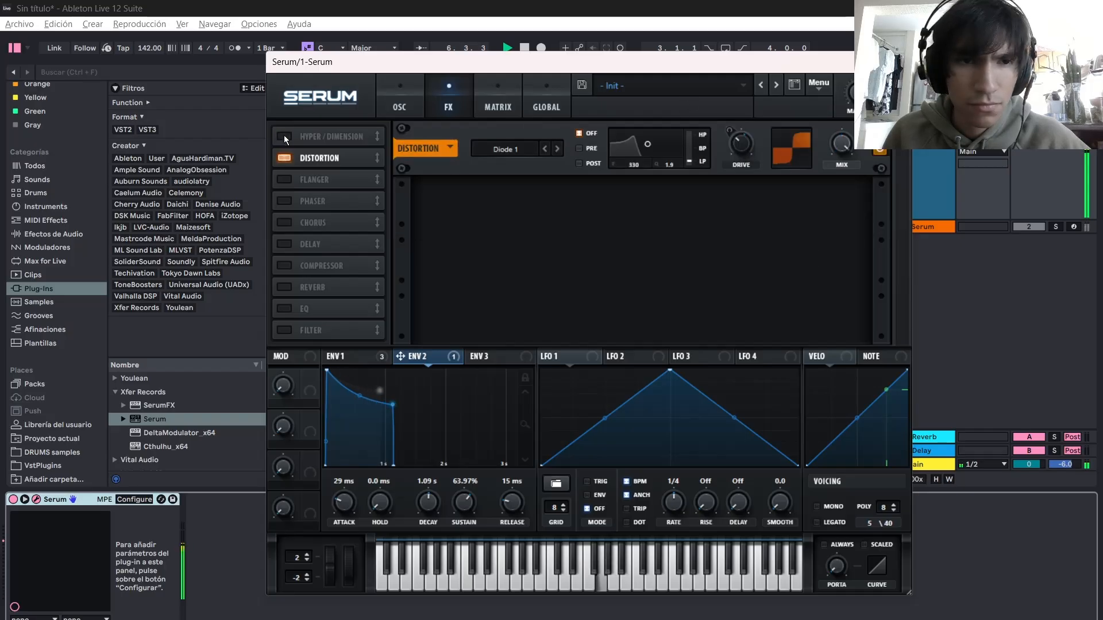
pyautogui.click(283, 136)
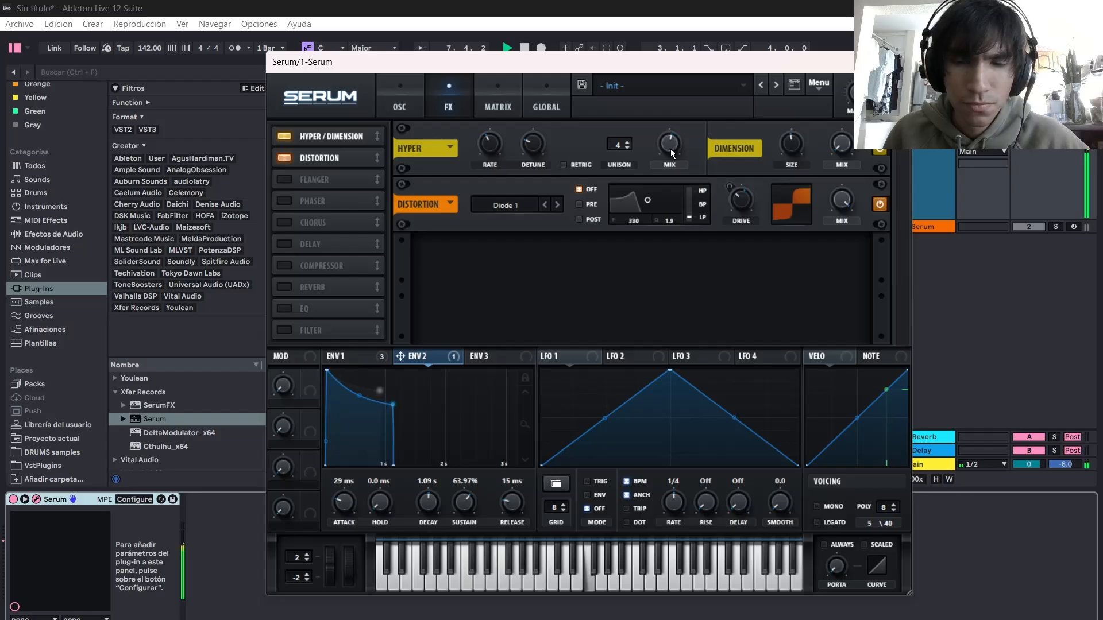
pyautogui.click(285, 139)
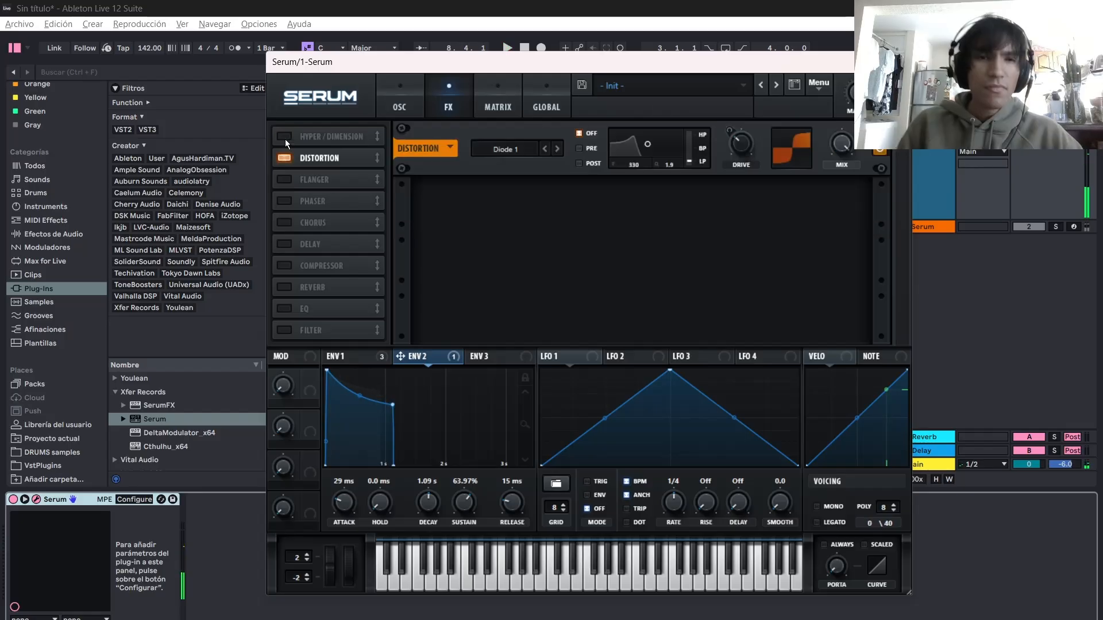
pyautogui.click(285, 139)
pyautogui.press('space')
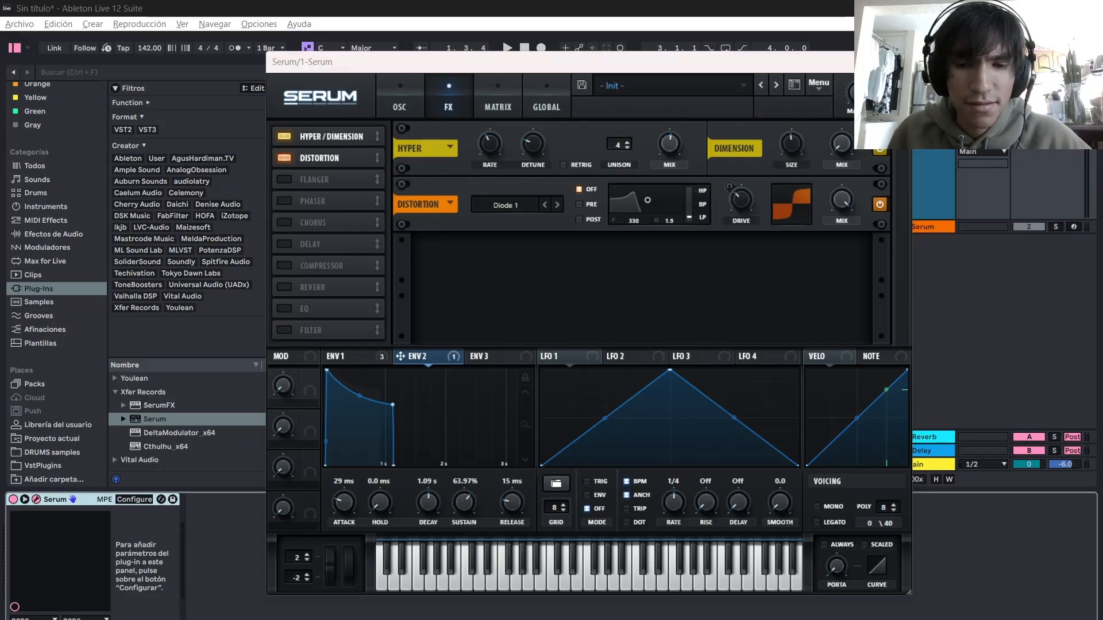
pyautogui.hotkey('alt', 'Tab')
pyautogui.hotkey('alt', 'Tab')
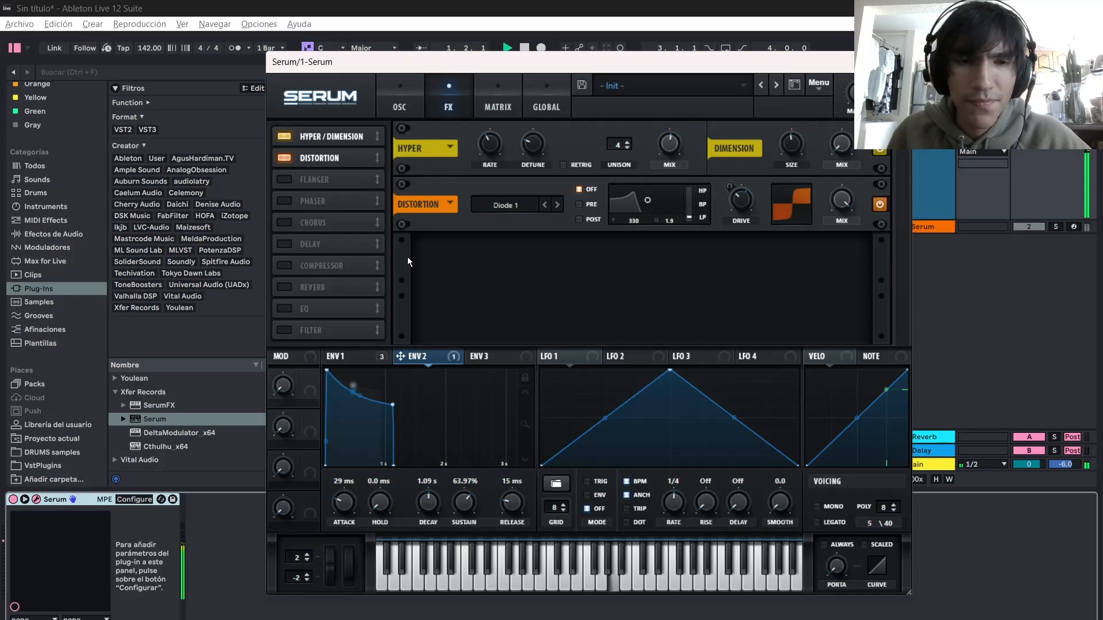
# - Enable the Compressor effect, turn on its Multiband mode and audition the clip
pyautogui.click(286, 265)
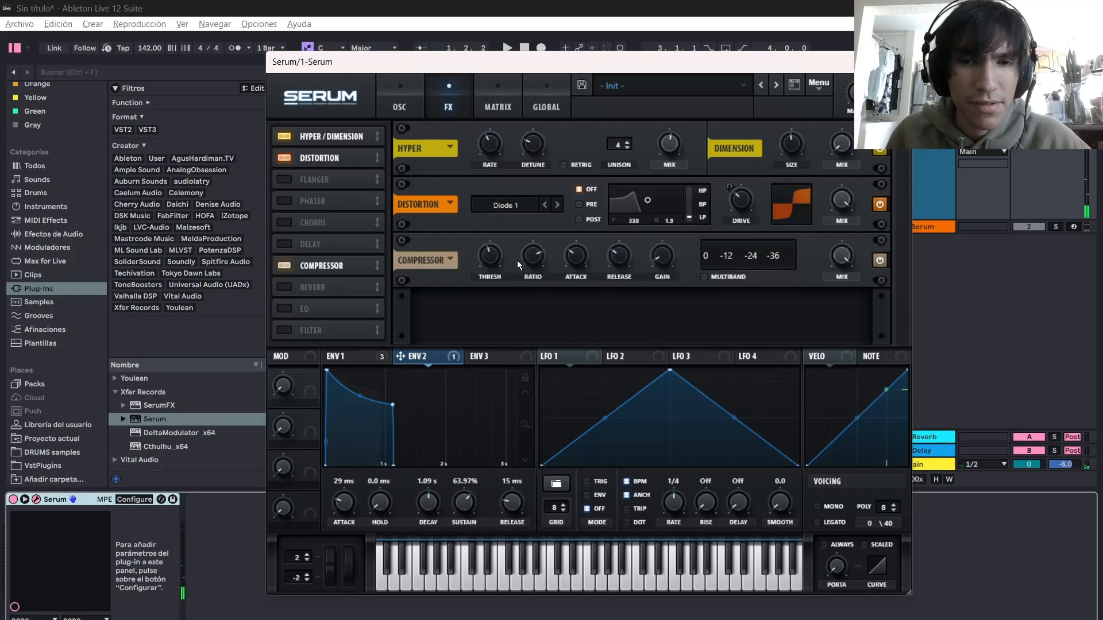
pyautogui.press('space')
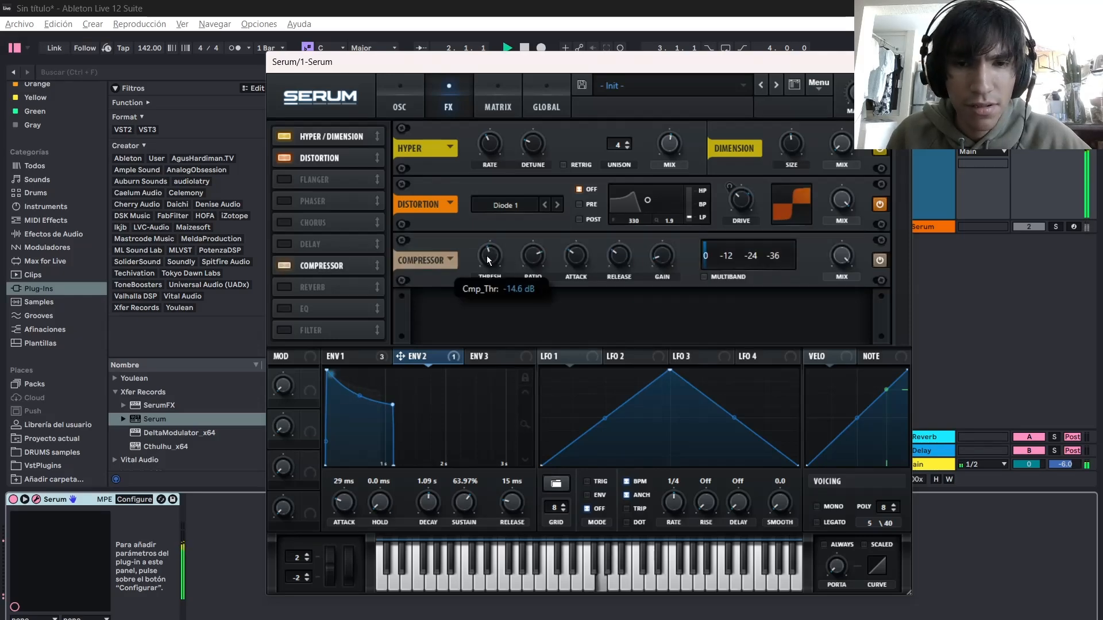
pyautogui.press('space')
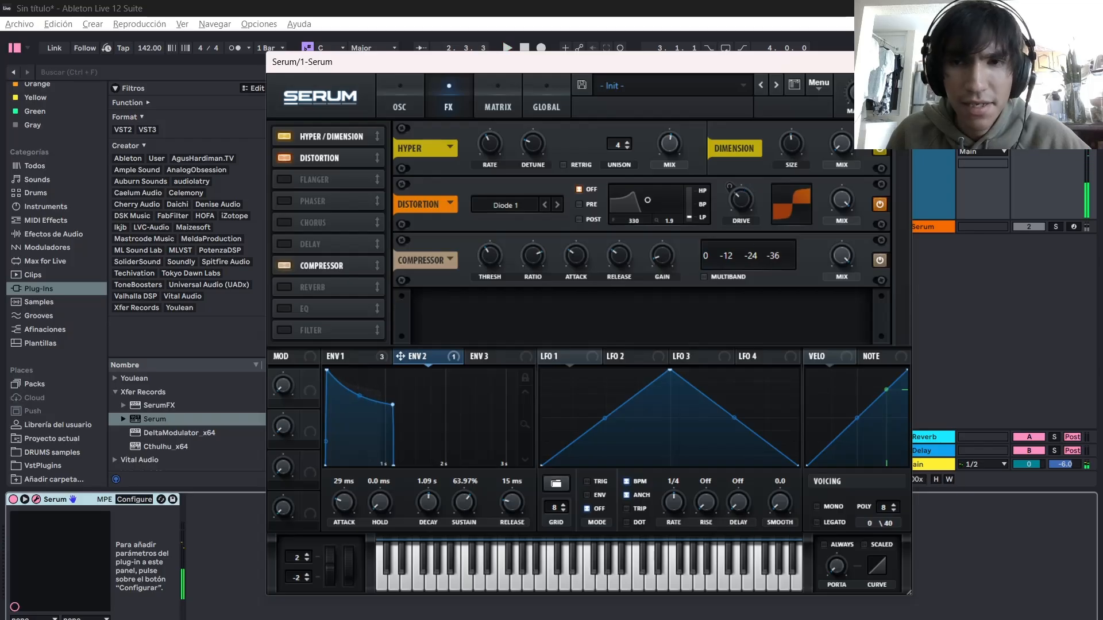
pyautogui.click(703, 276)
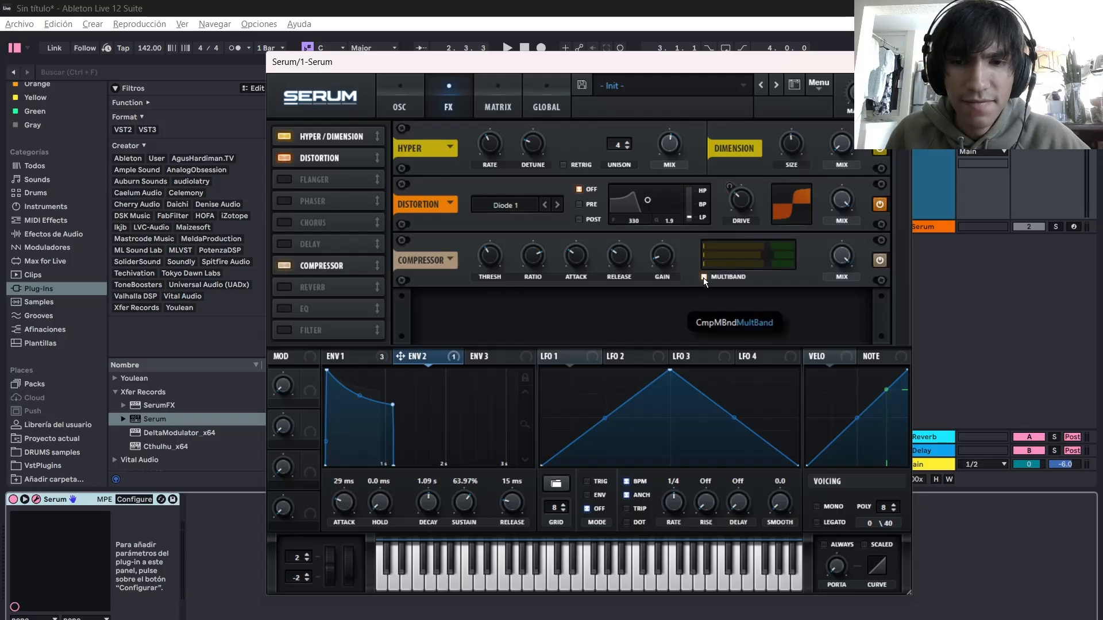
pyautogui.press('space')
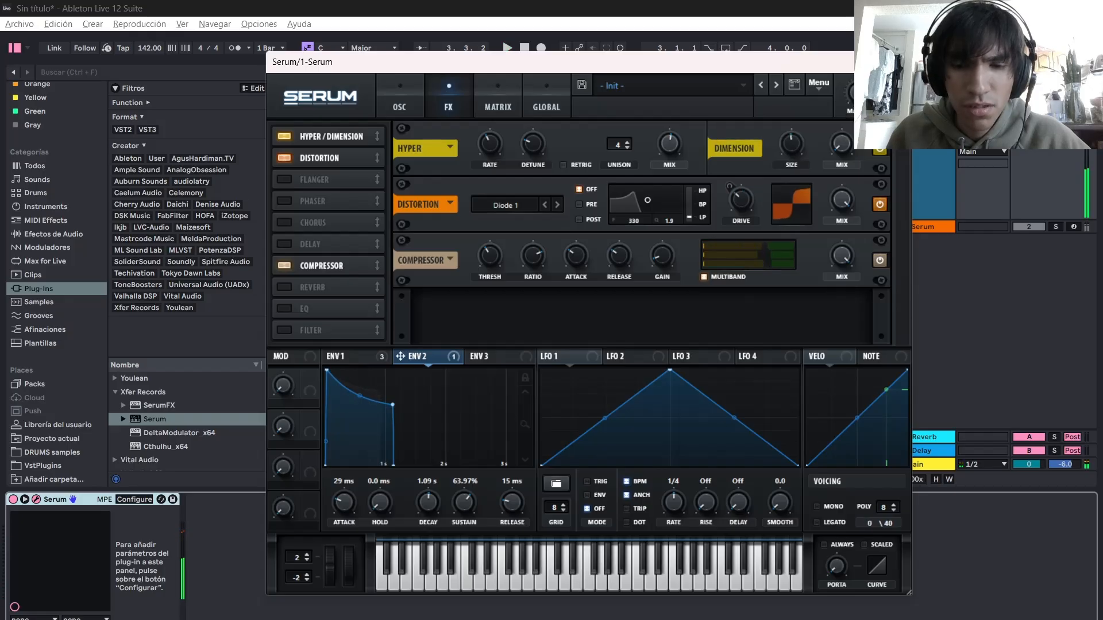
# - Switch back to the Untergang video on YouTube and play the reference section for comparison
pyautogui.hotkey('alt', 'Tab')
pyautogui.click(375, 322)
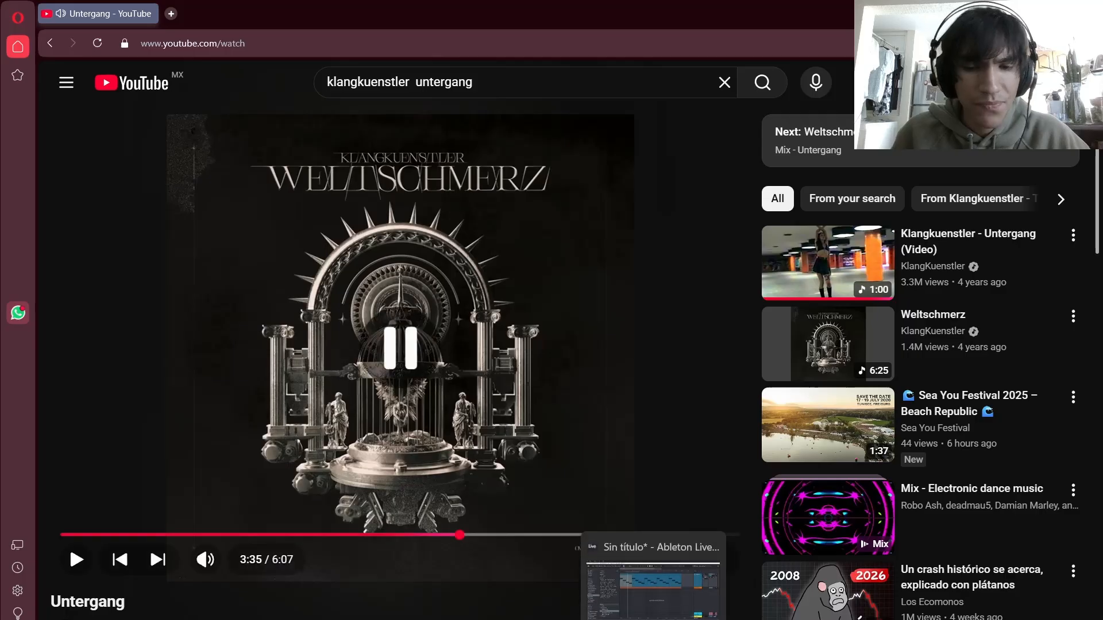
# - Switch between the Untergang video and Ableton Live, and audition the Serum bass clip for comparison
pyautogui.hotkey('alt', 'Tab')
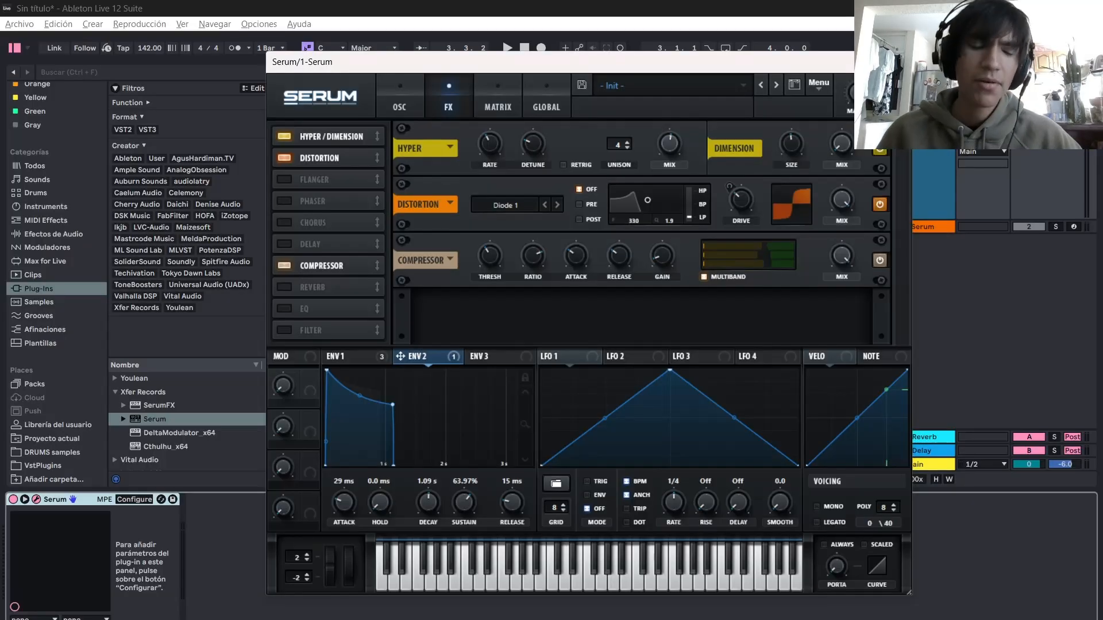
pyautogui.hotkey('alt', 'Tab')
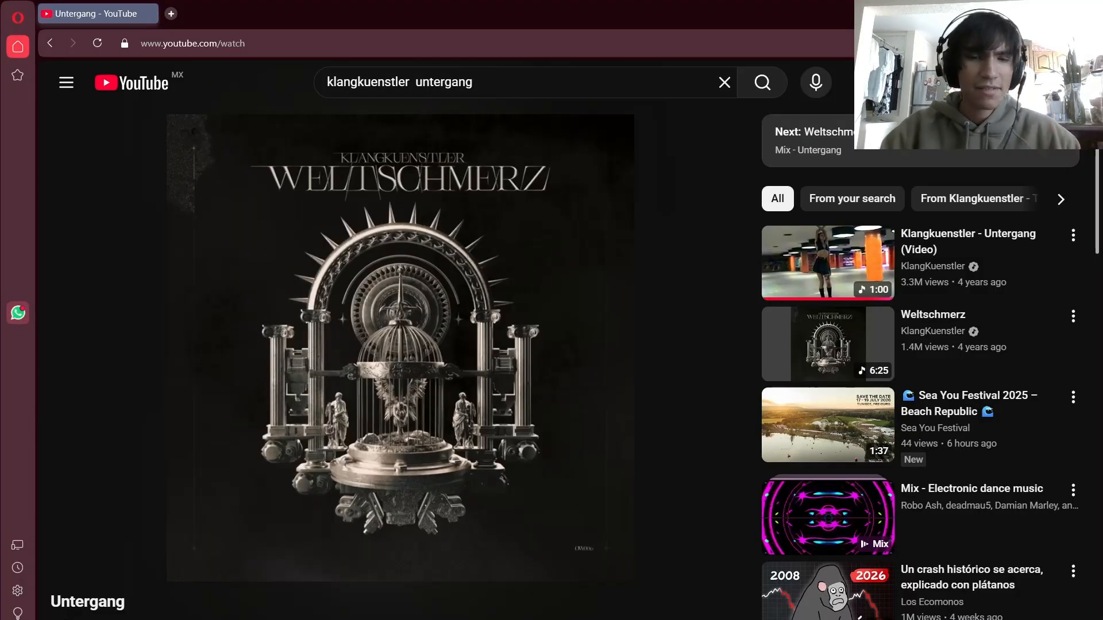
pyautogui.hotkey('alt', 'Tab')
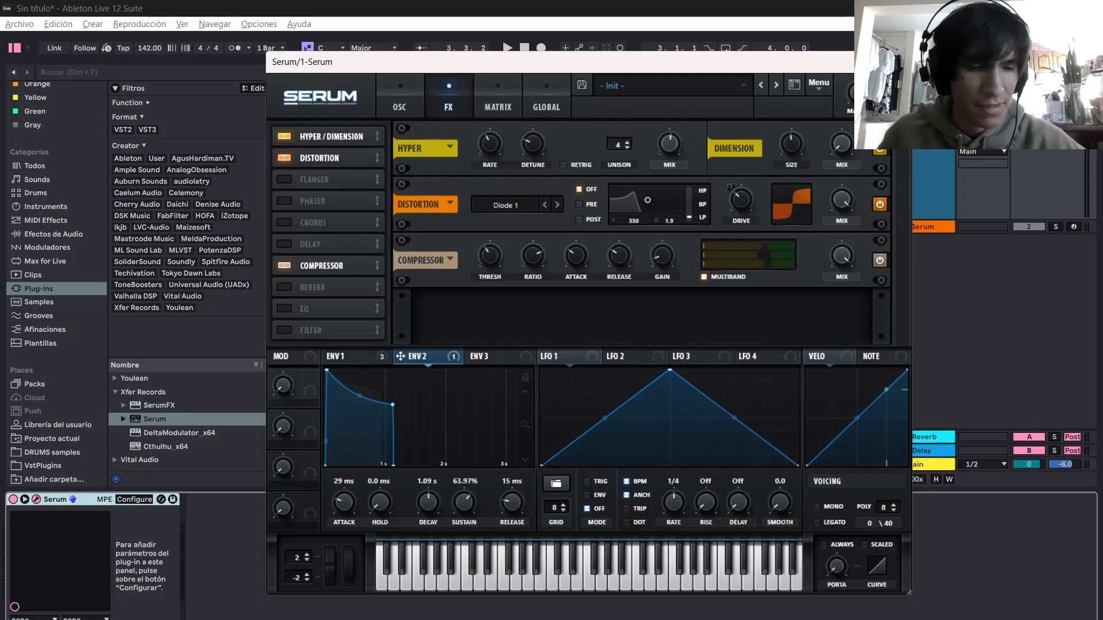
pyautogui.press('space')
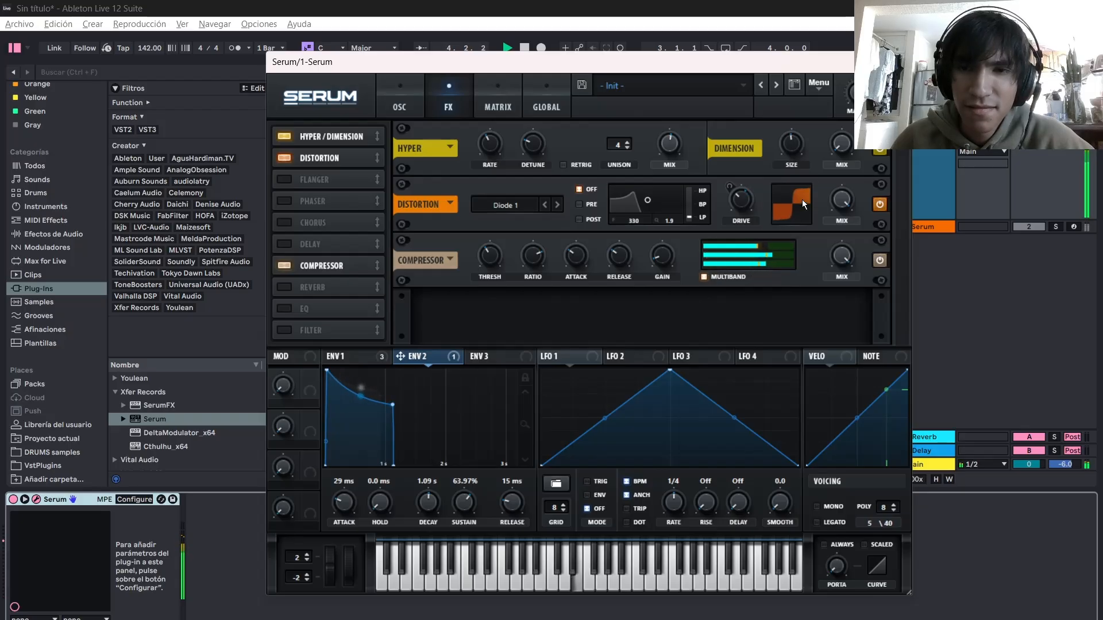
pyautogui.press('space')
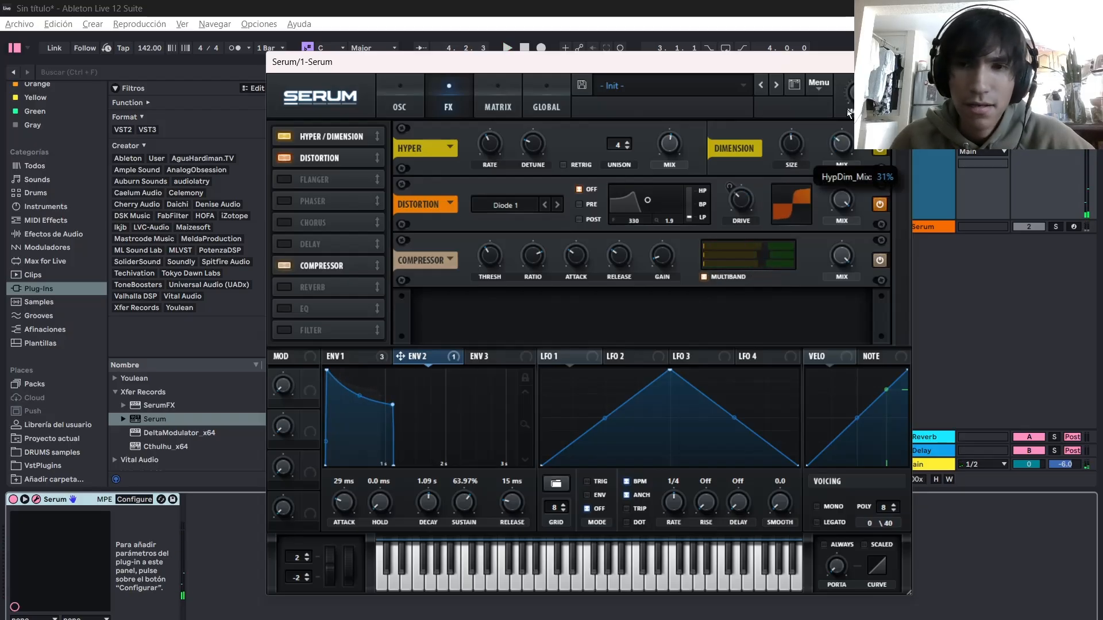
# - Try a Dimension mix of 31% and a Hyper mix of 79% while auditioning the clip, and close the Serum window
pyautogui.press('space')
pyautogui.moveTo(671, 148)
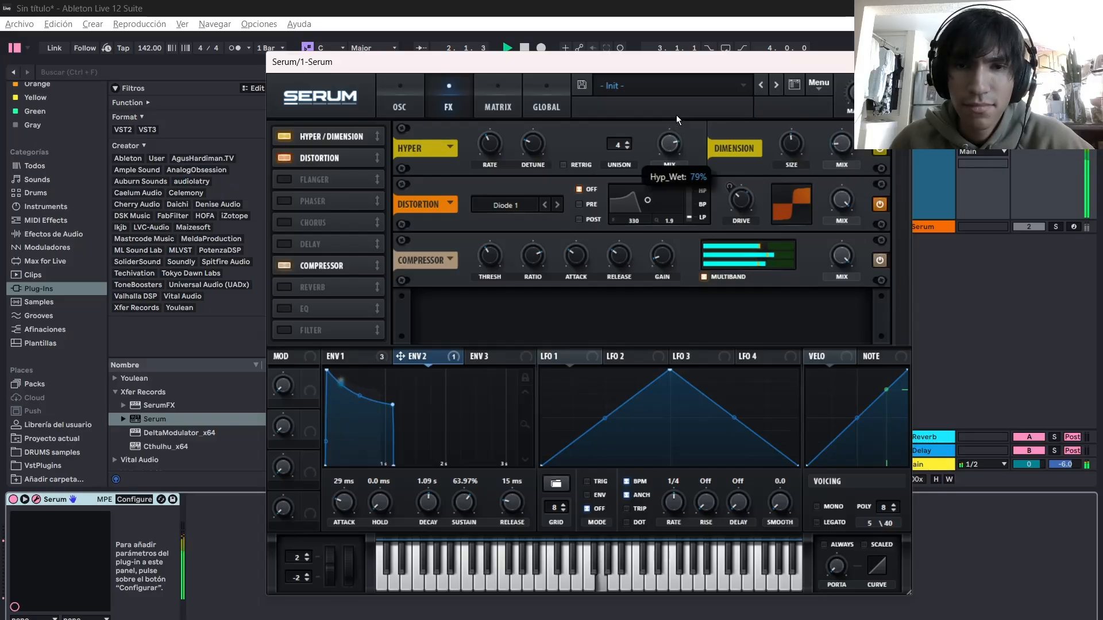
pyautogui.press('space')
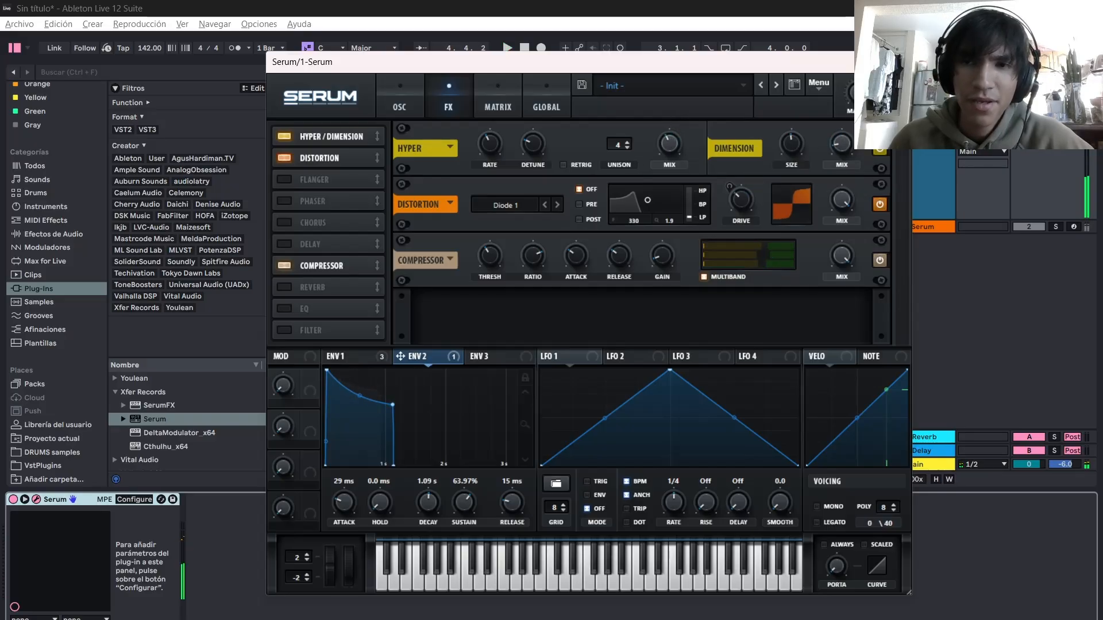
pyautogui.click(898, 61)
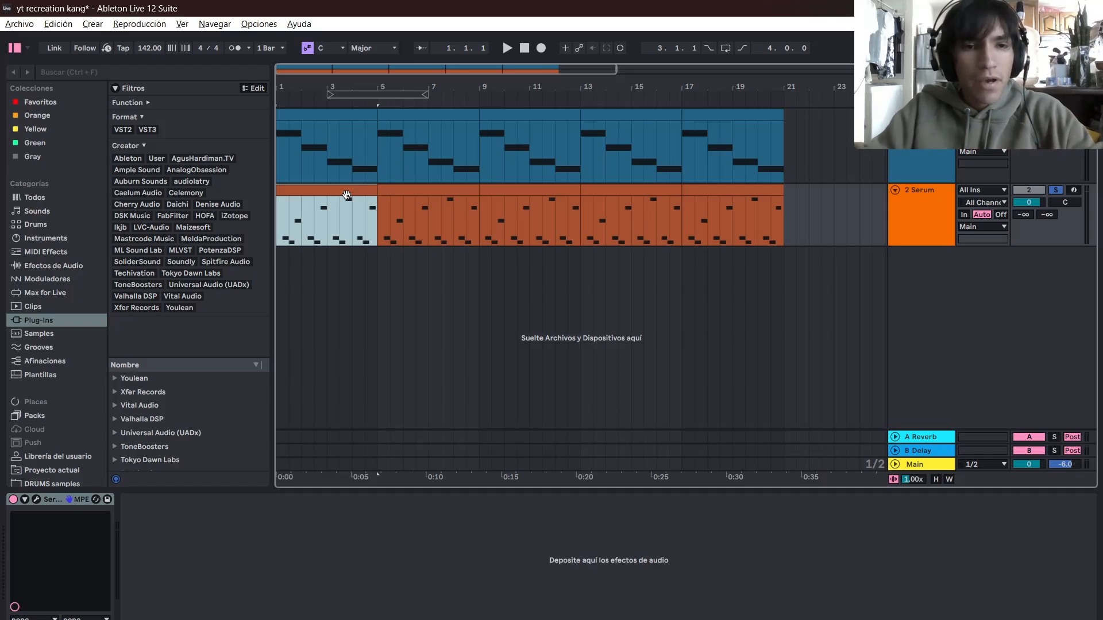
# - Audition the soloed 2 Serum track's clip and bring up that track's Serum window
pyautogui.press('space')
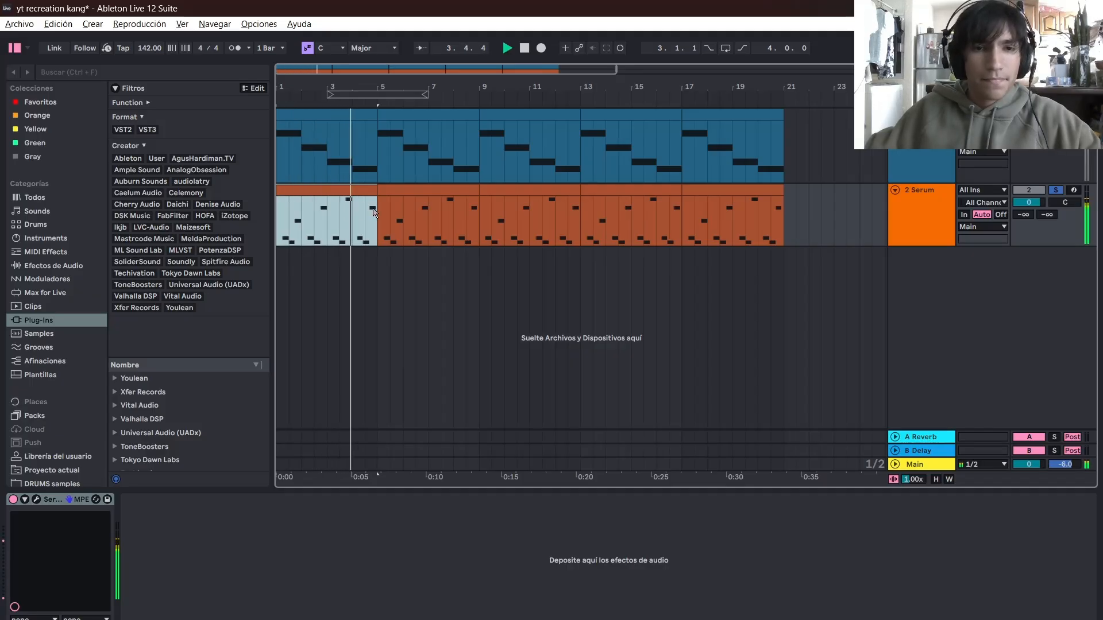
pyautogui.press('space')
pyautogui.moveTo(660, 80)
pyautogui.mouseDown()
pyautogui.moveTo(630, 93)
pyautogui.moveTo(669, 92)
pyautogui.moveTo(642, 91)
pyautogui.mouseUp()
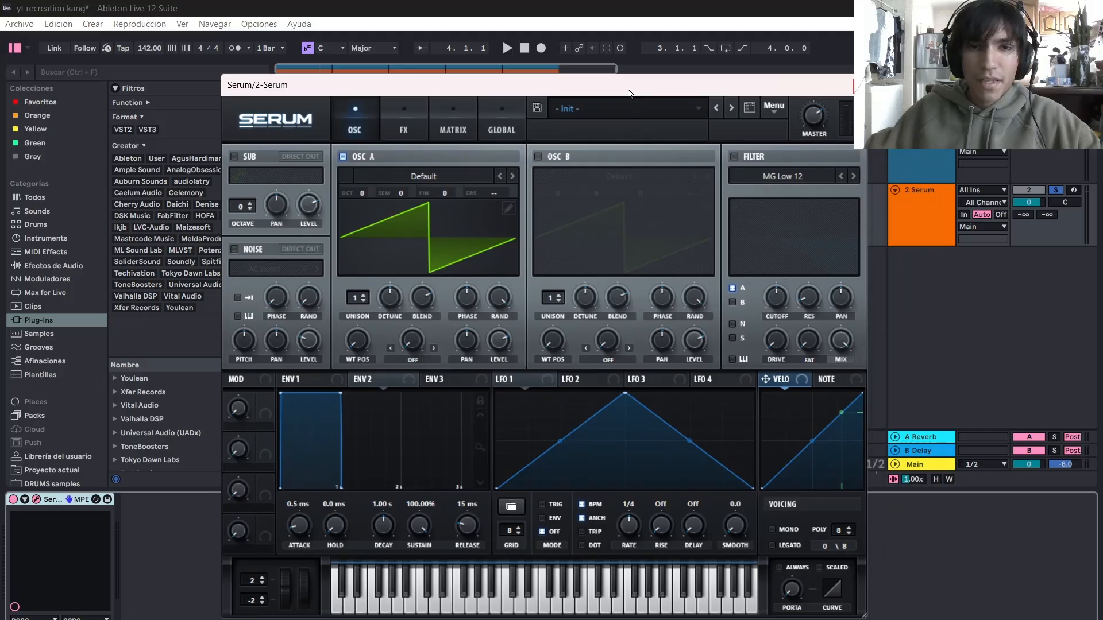
# - Load the Analog wavetable Basic Shapes in OSC A and move its wavetable position to the square wave
pyautogui.click(460, 178)
pyautogui.moveTo(454, 194)
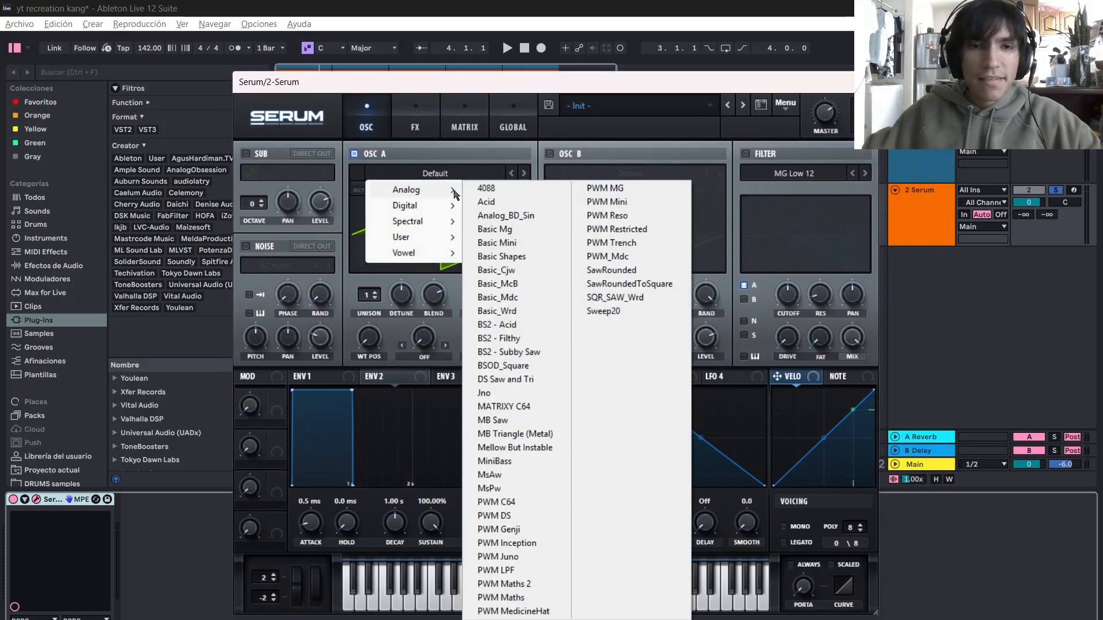
pyautogui.click(503, 257)
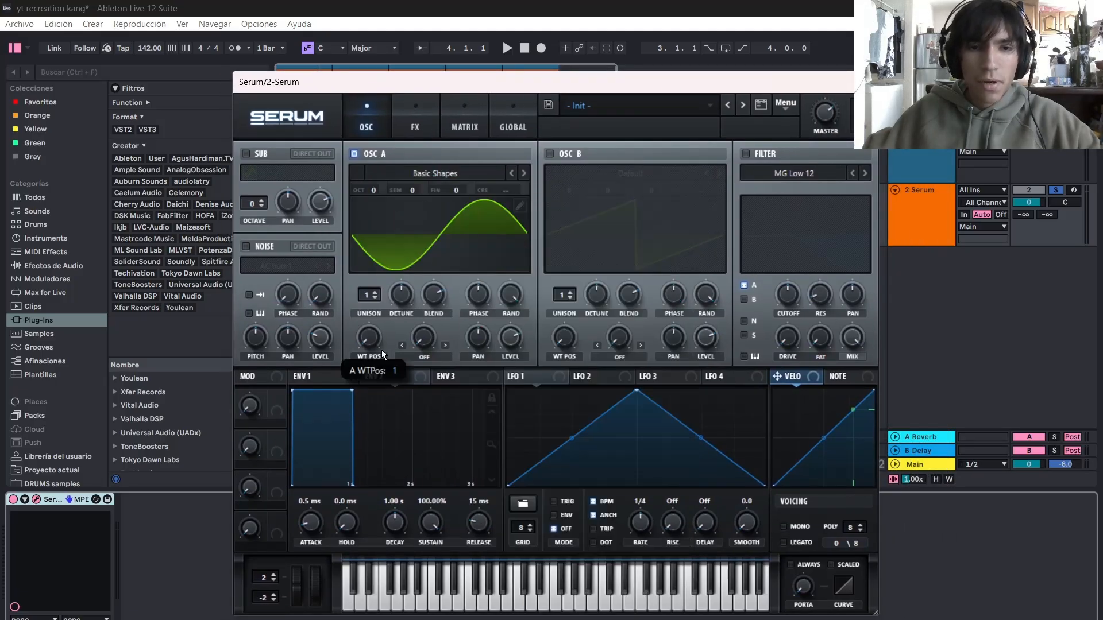
pyautogui.click(483, 169)
pyautogui.moveTo(451, 190)
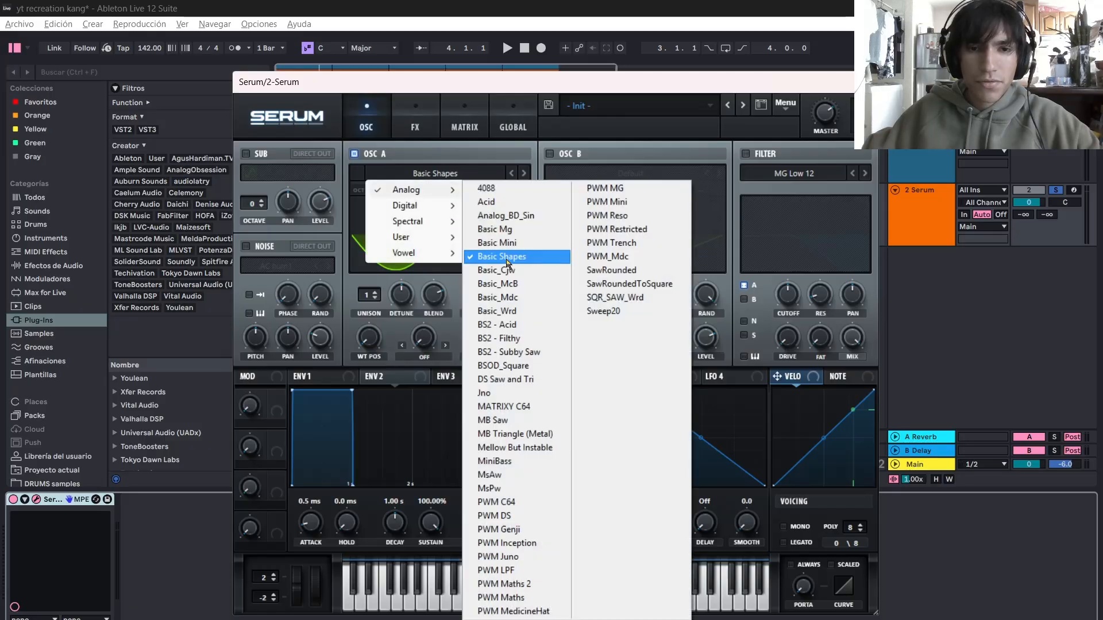
pyautogui.click(504, 257)
pyautogui.moveTo(380, 341); pyautogui.dragTo(381, 280)
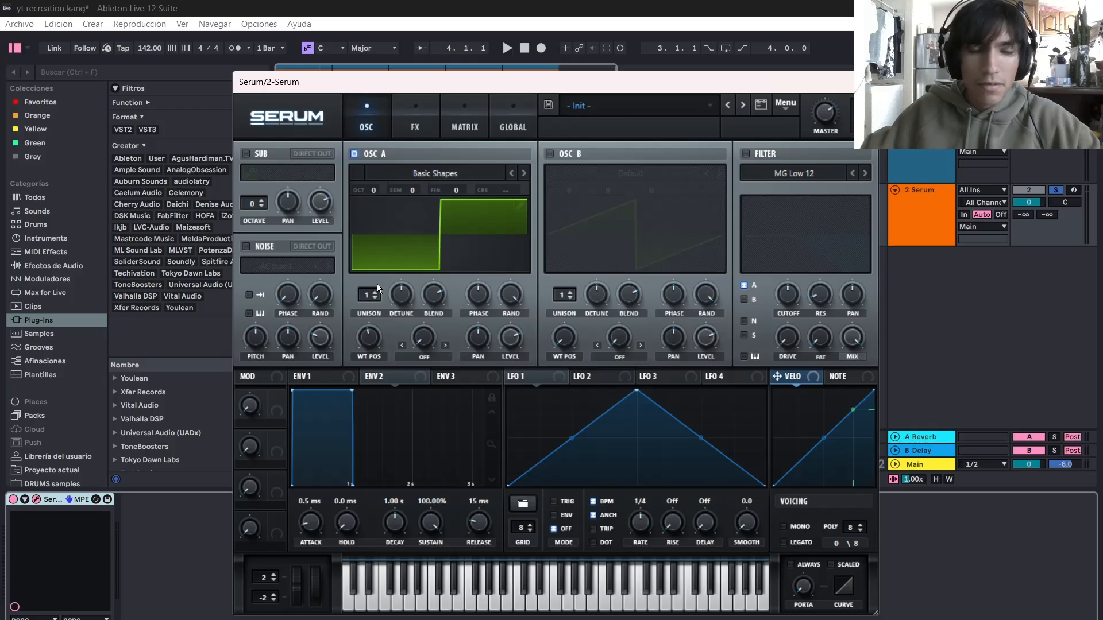
# - Set OSC A to 3 unison voices and lower the detune while auditioning the clip
pyautogui.click(375, 293)
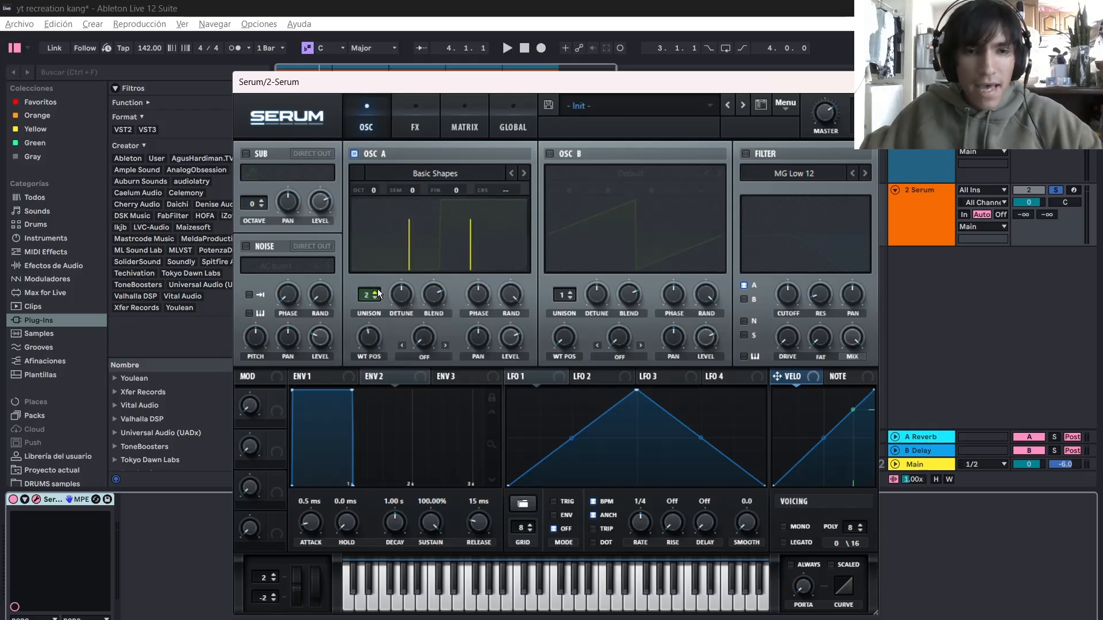
pyautogui.click(375, 293)
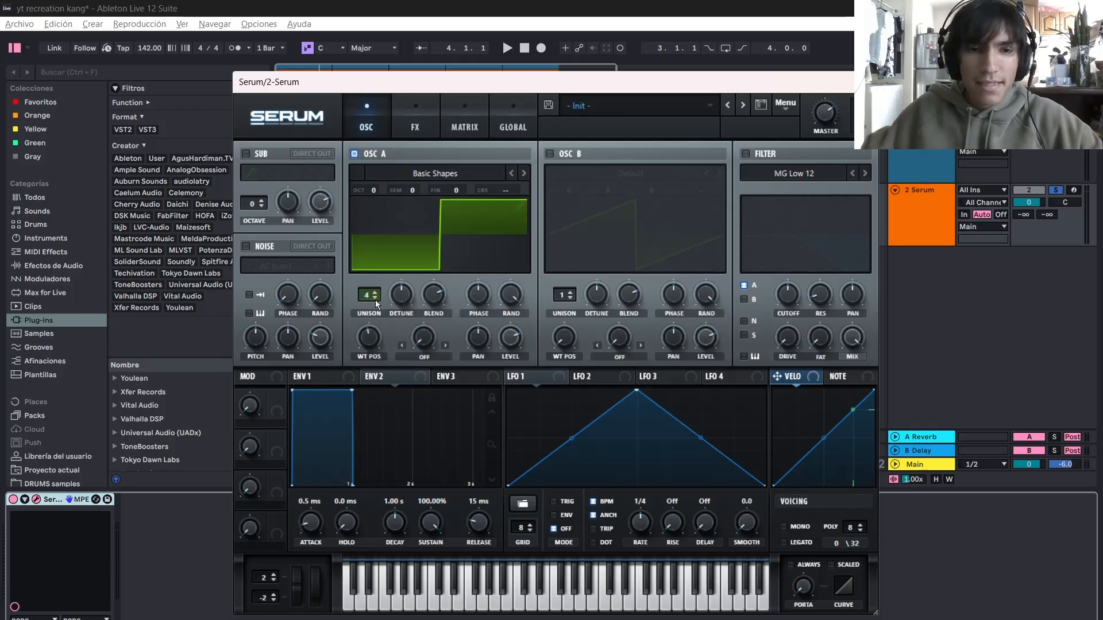
pyautogui.moveTo(395, 298)
pyautogui.mouseDown()
pyautogui.moveTo(399, 332)
pyautogui.moveTo(403, 298)
pyautogui.moveTo(400, 317)
pyautogui.mouseUp()
pyautogui.press('space')
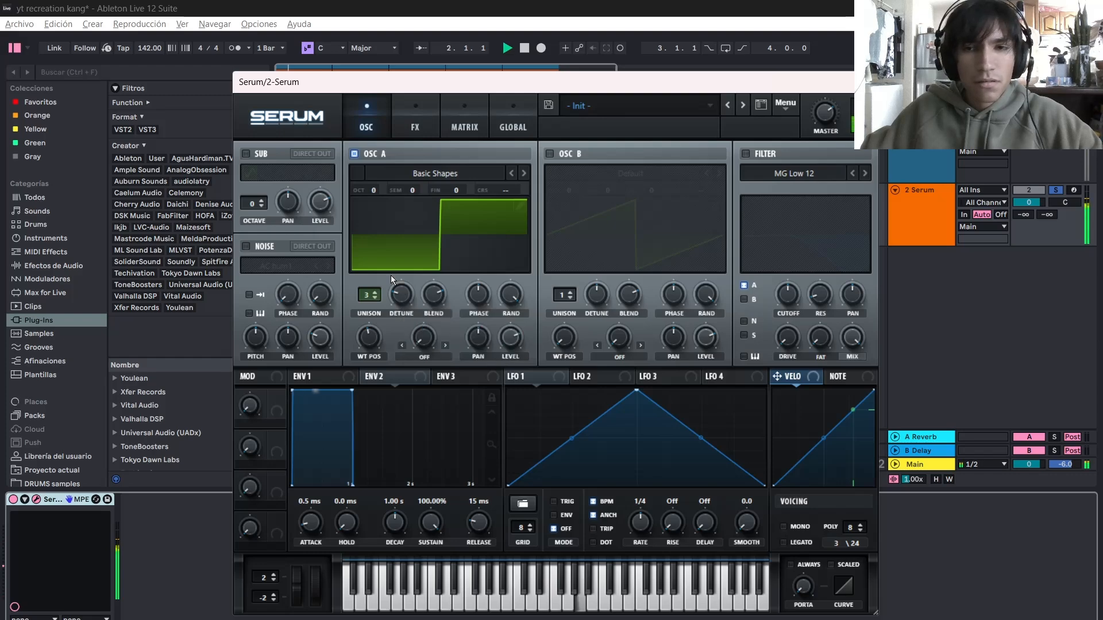
pyautogui.press('space')
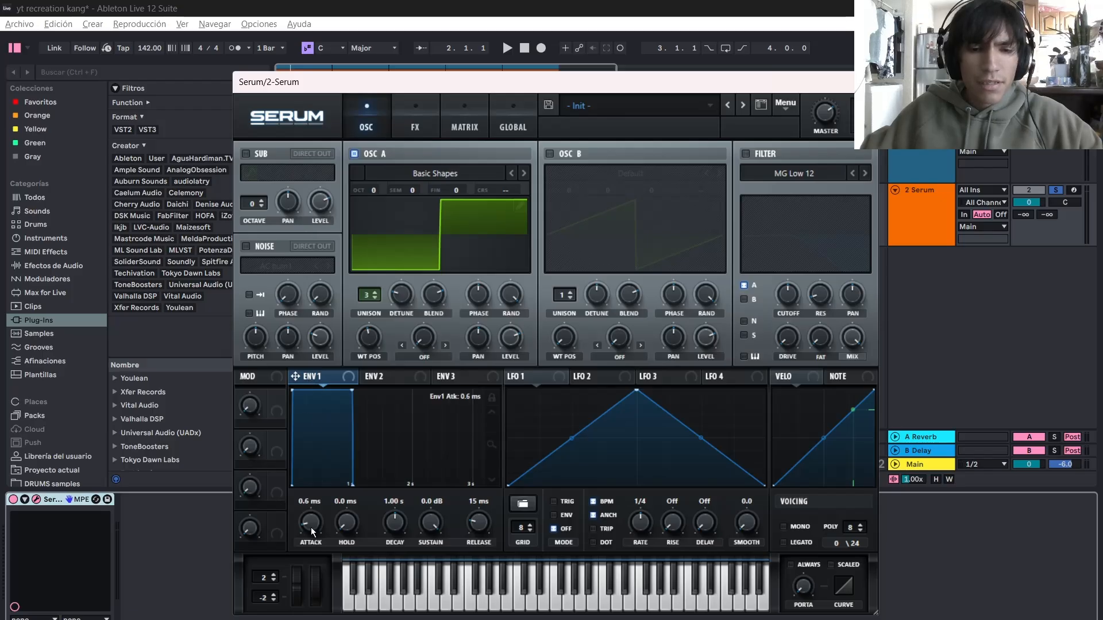
# - Try an Env 1 attack of 124 ms during playback and shorten the attack on the envelope graph
pyautogui.moveTo(311, 523); pyautogui.dragTo(326, 477)
pyautogui.press('space')
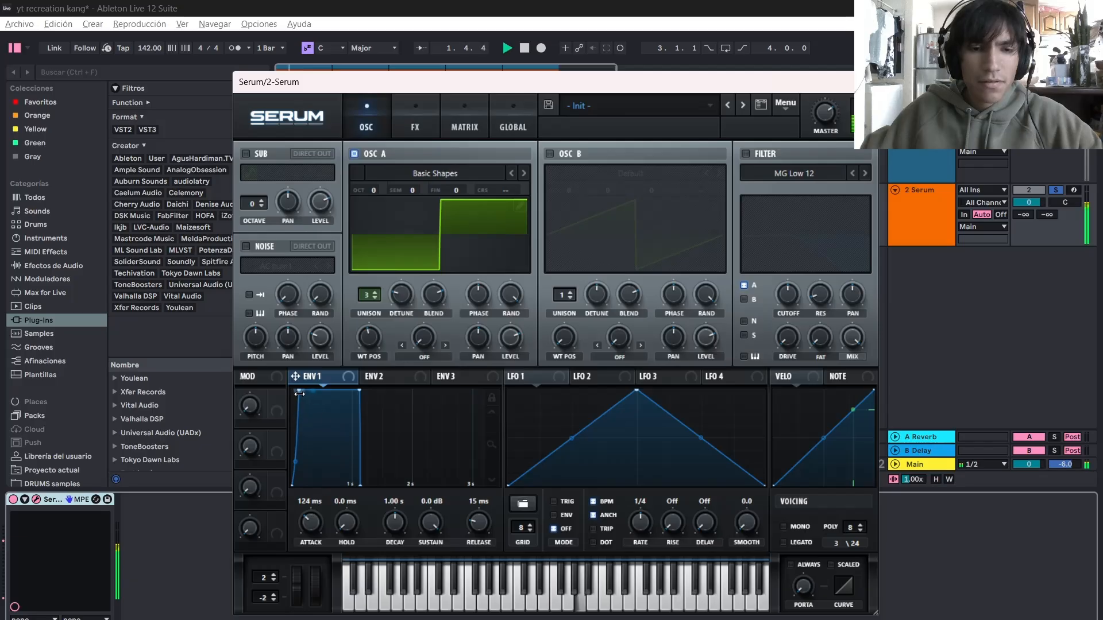
pyautogui.press('space')
pyautogui.moveTo(300, 392); pyautogui.dragTo(296, 393)
# - Shape Env 2 with an attack of 118 ms, a decay of 966 ms and a sustain of 95.59%
pyautogui.click(379, 382)
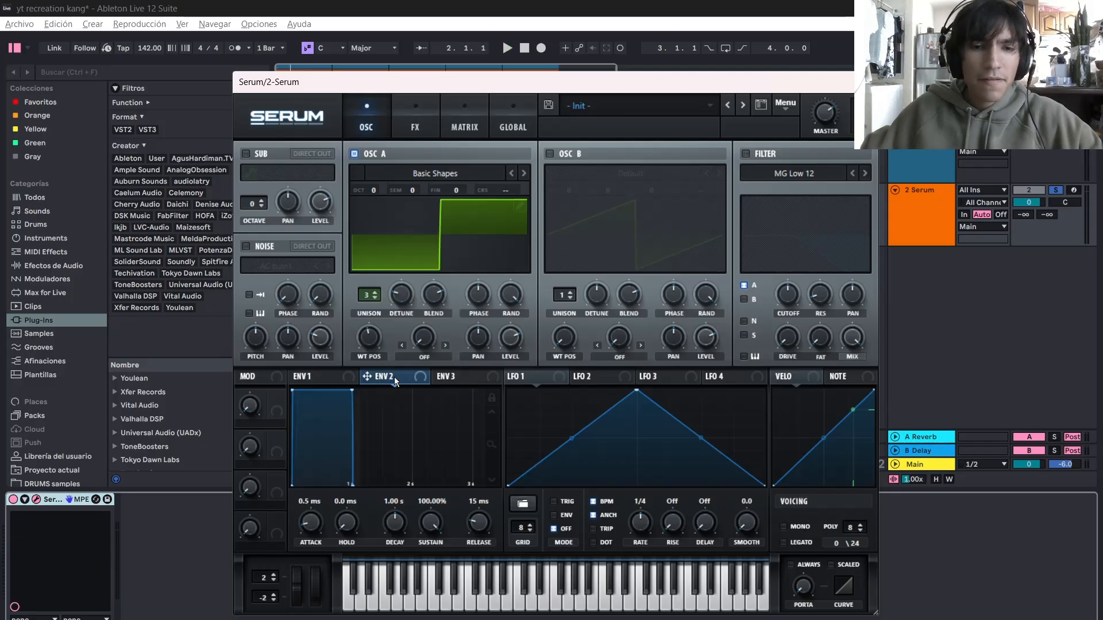
pyautogui.moveTo(298, 392); pyautogui.dragTo(355, 396)
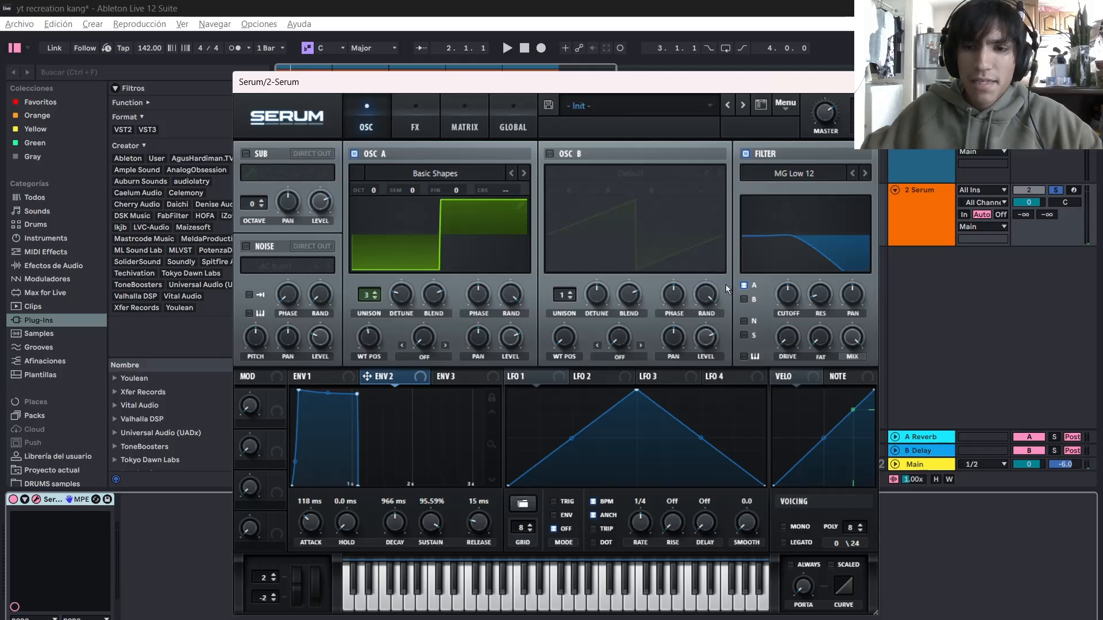
# - Raise the drive of the MG Low 12 filter and assign Env 2 to modulate its cutoff
pyautogui.moveTo(789, 337); pyautogui.dragTo(790, 316)
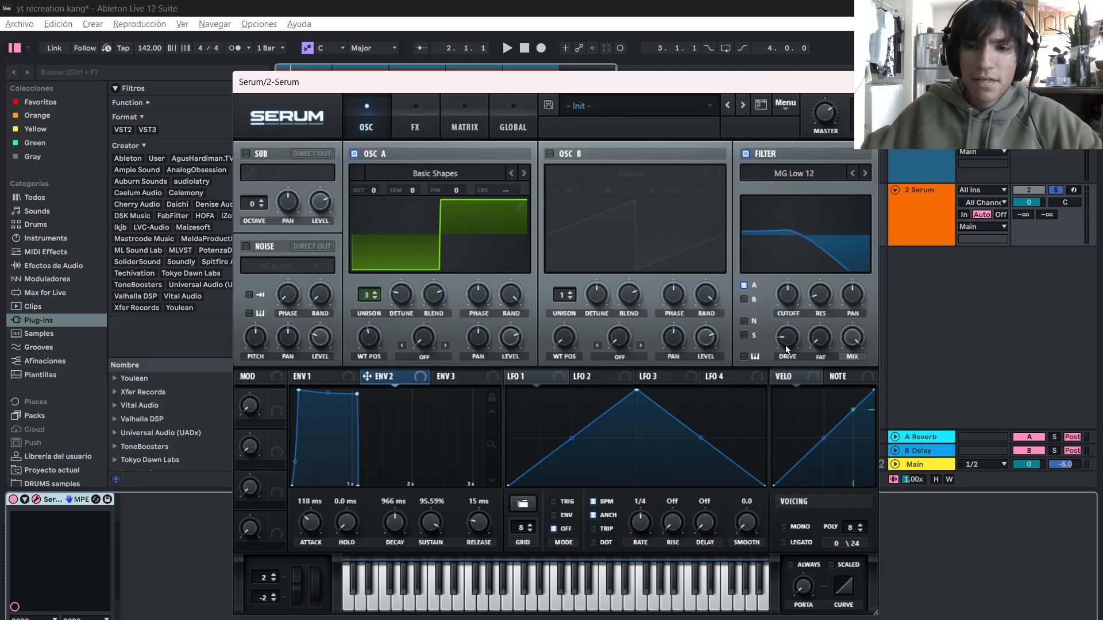
pyautogui.moveTo(787, 348); pyautogui.dragTo(789, 335)
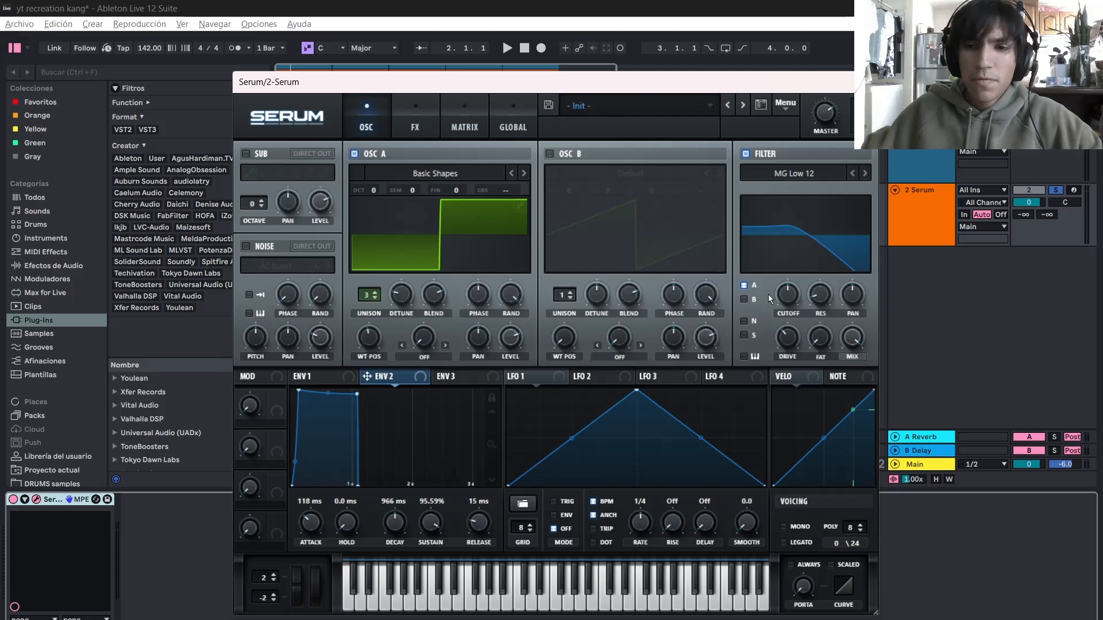
pyautogui.moveTo(789, 310)
pyautogui.mouseDown()
pyautogui.moveTo(789, 320)
pyautogui.moveTo(790, 303)
pyautogui.mouseUp()
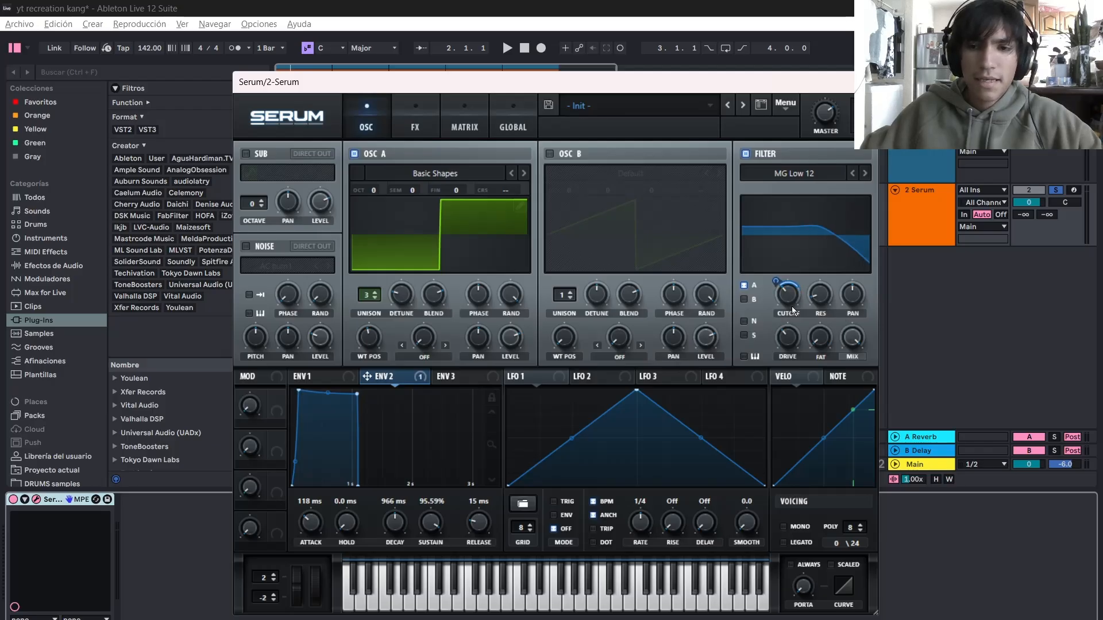
# - Audition the clip with the modulated filter and lower the cutoff slightly
pyautogui.press('space')
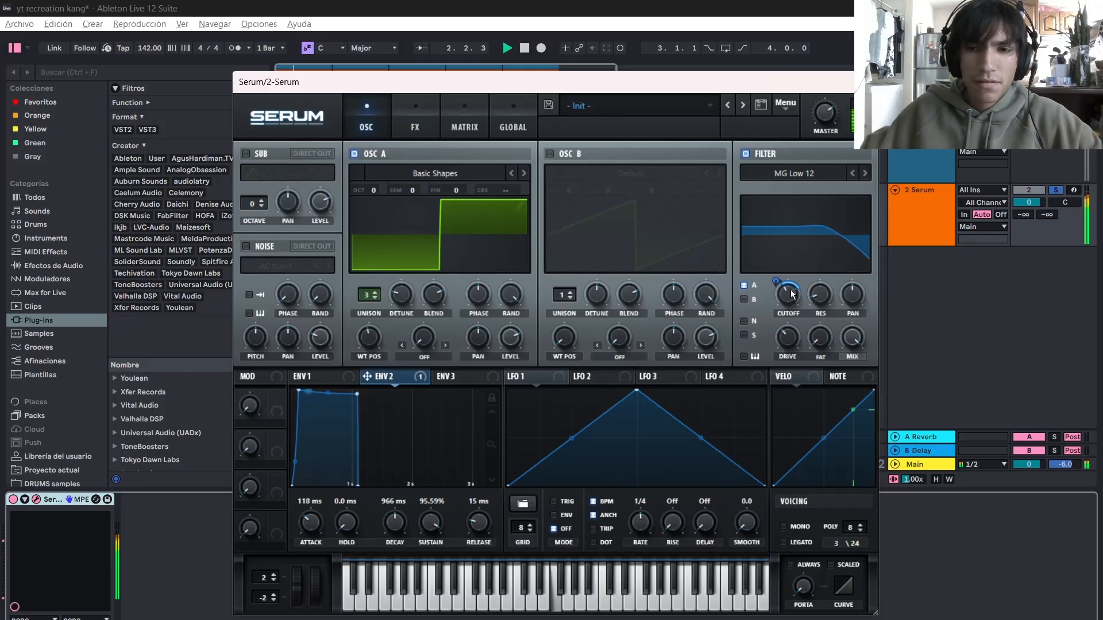
pyautogui.hotkey('alt', 'space')
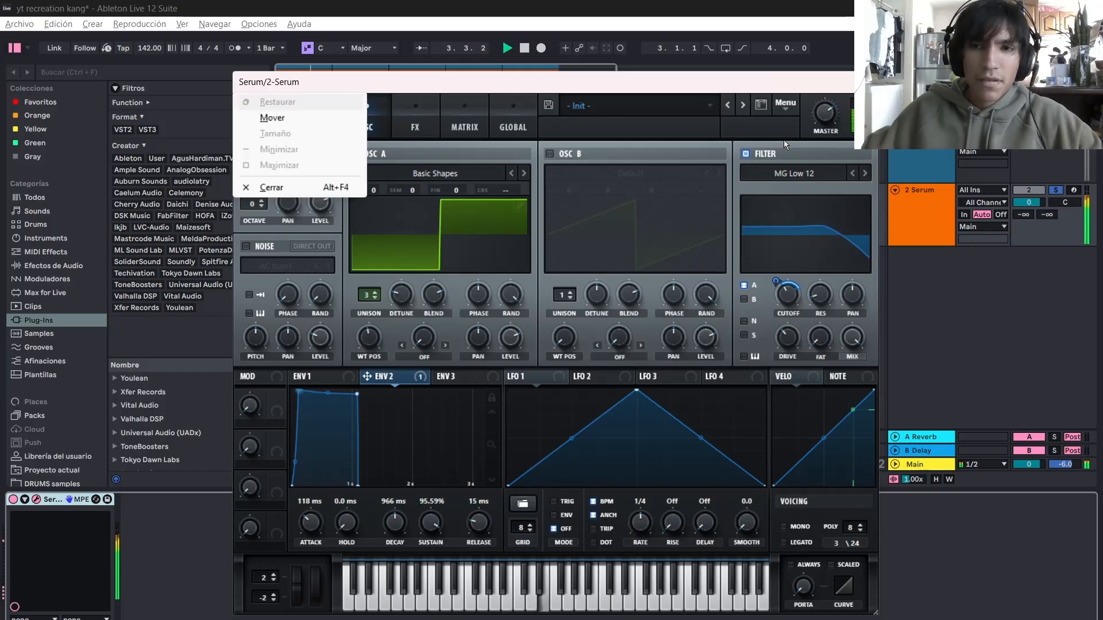
pyautogui.press('Escape')
pyautogui.press('space')
pyautogui.moveTo(828, 131)
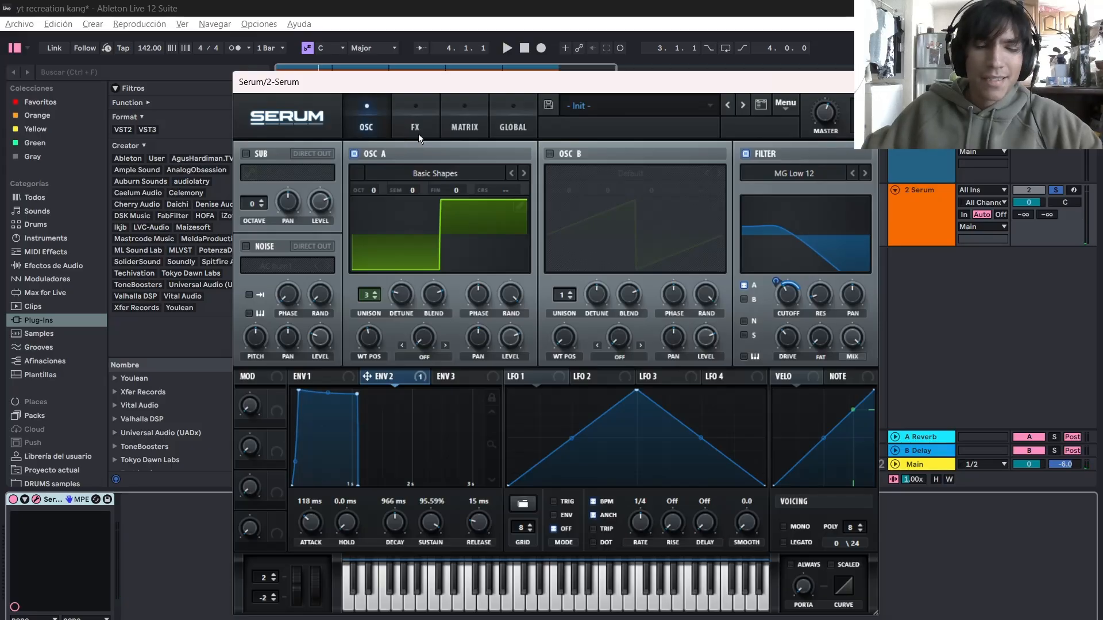
# - Enable the Hyper/Dimension effect in Serum's effects rack
pyautogui.click(418, 133)
pyautogui.click(363, 132)
pyautogui.click(419, 125)
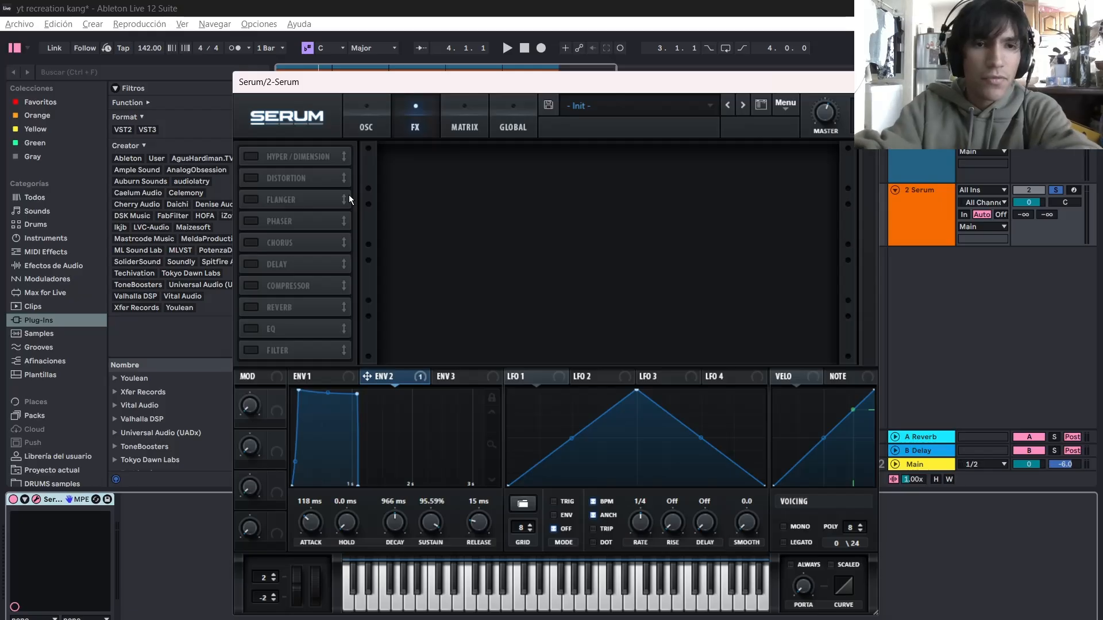
pyautogui.click(253, 158)
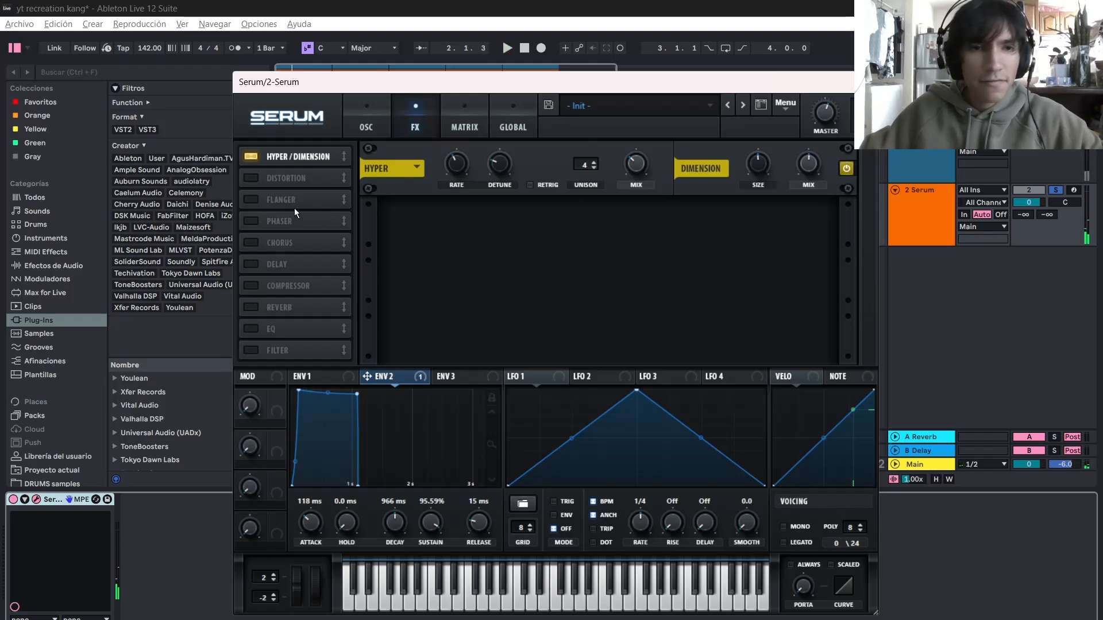
# - Enable the Distortion effect in Diode 1 mode and audition the clip
pyautogui.click(251, 179)
pyautogui.click(460, 227)
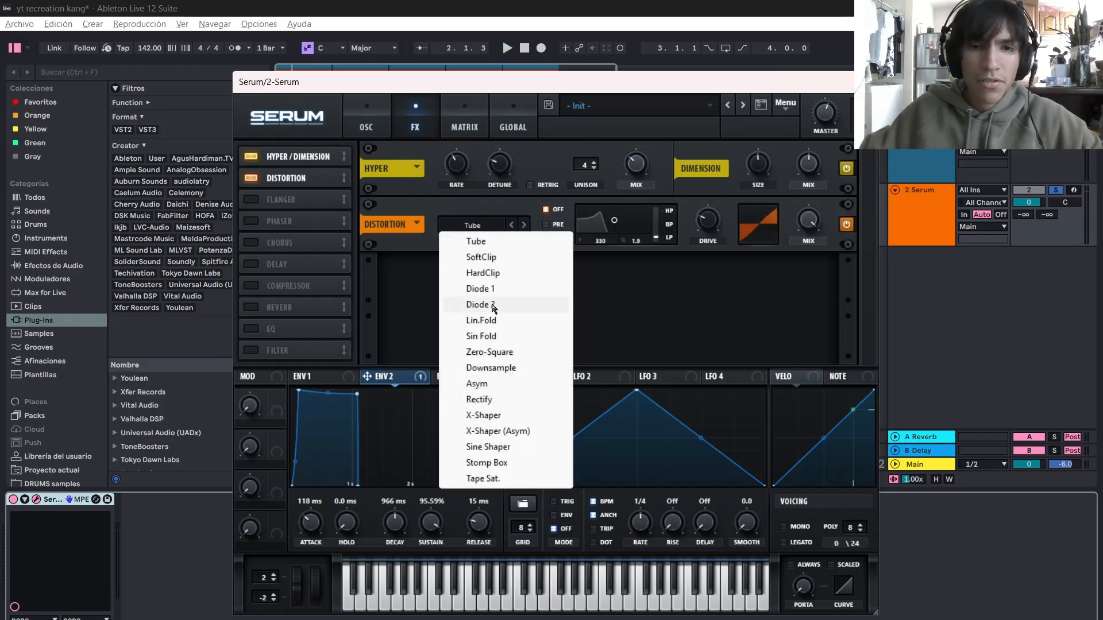
pyautogui.click(483, 289)
pyautogui.press('space')
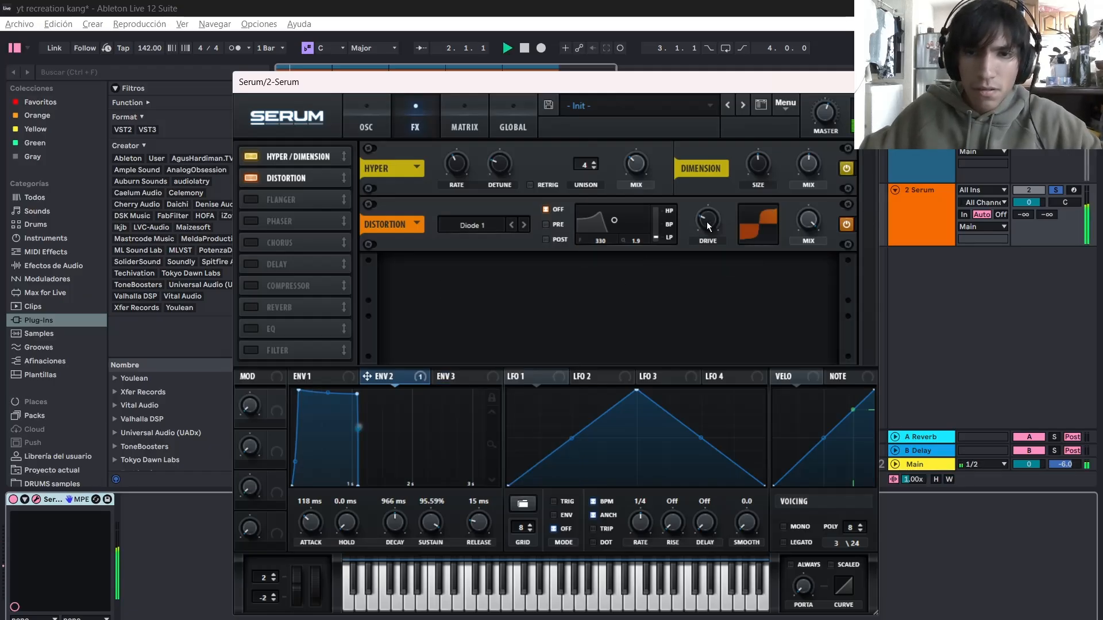
# - Lower the distortion drive, assign Env 2 to modulate it and set the modulation amount to 45 while auditioning
pyautogui.moveTo(704, 230); pyautogui.dragTo(706, 237)
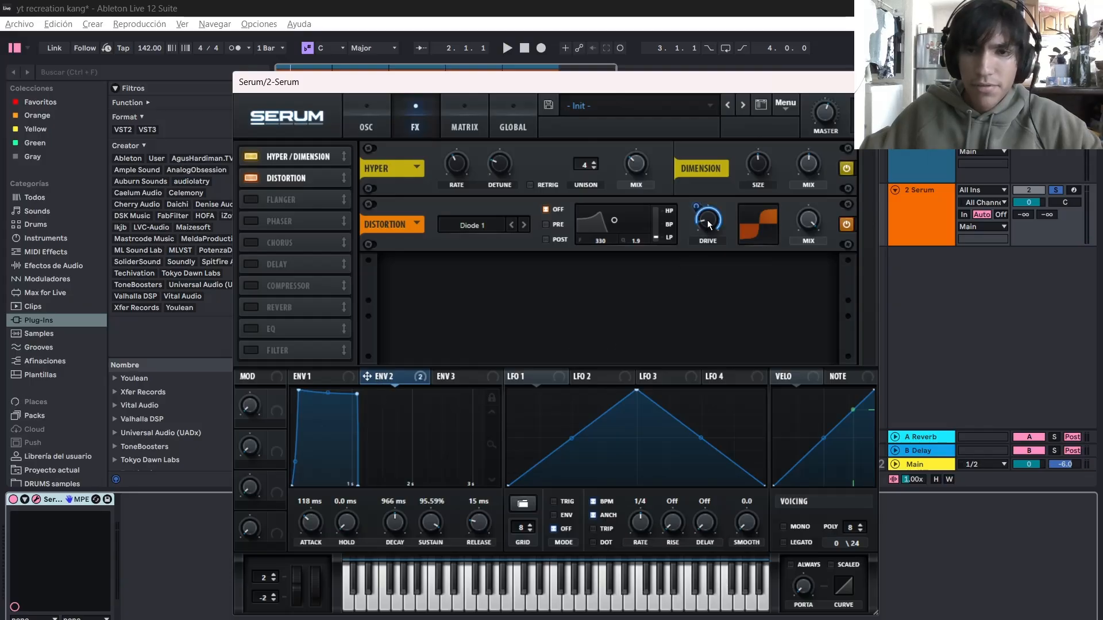
pyautogui.press('space')
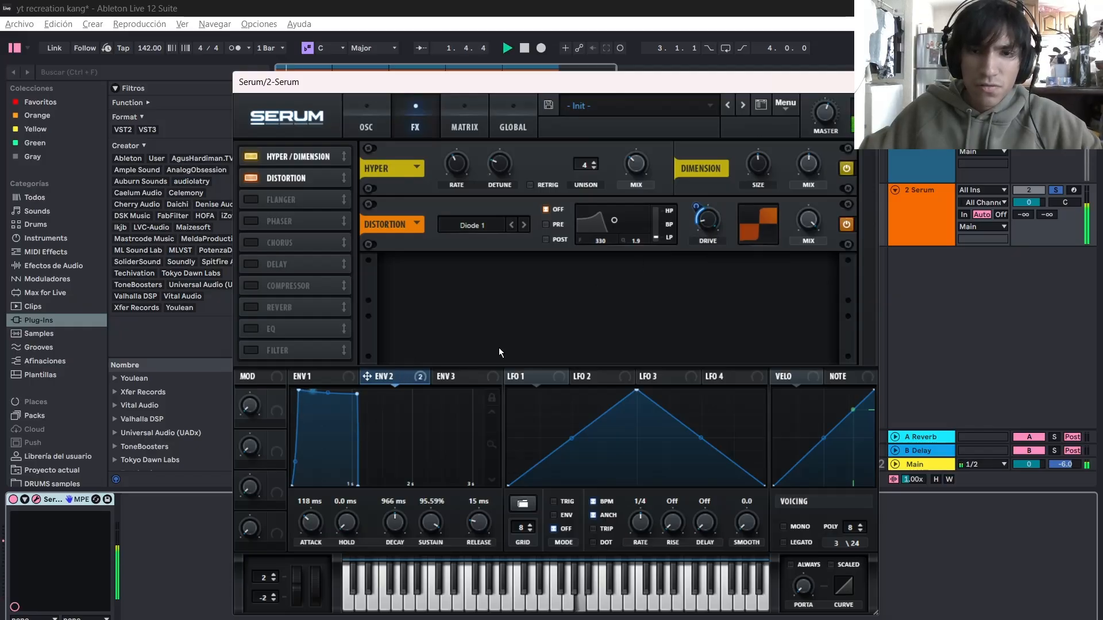
pyautogui.press('space')
pyautogui.rightClick(710, 218)
pyautogui.click(747, 243)
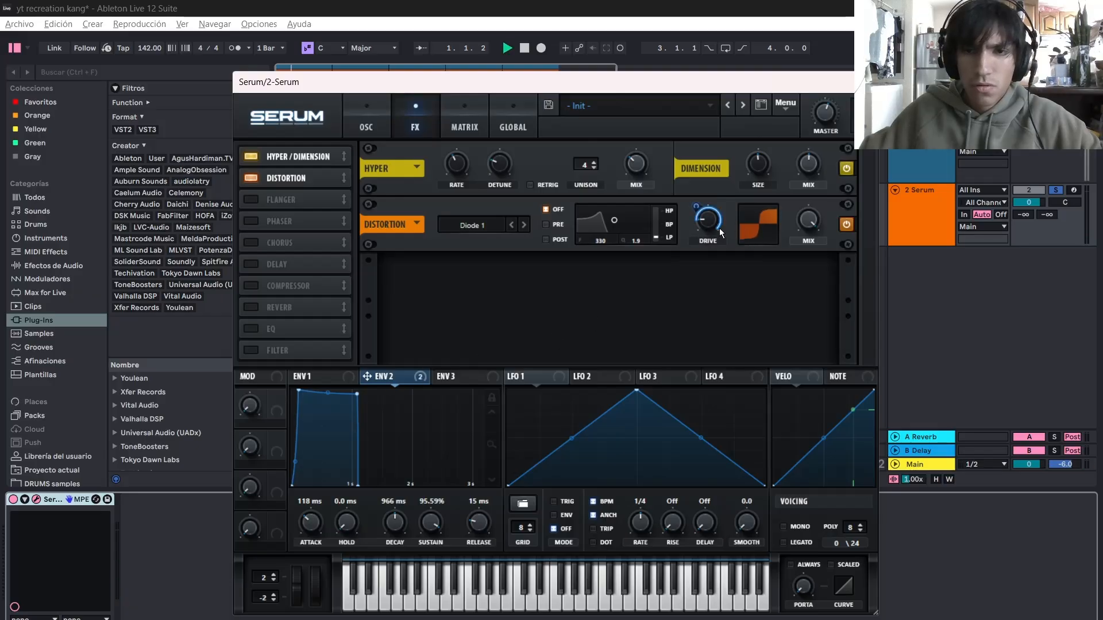
pyautogui.moveTo(709, 222)
pyautogui.mouseDown()
pyautogui.moveTo(705, 251)
pyautogui.moveTo(708, 227)
pyautogui.mouseUp()
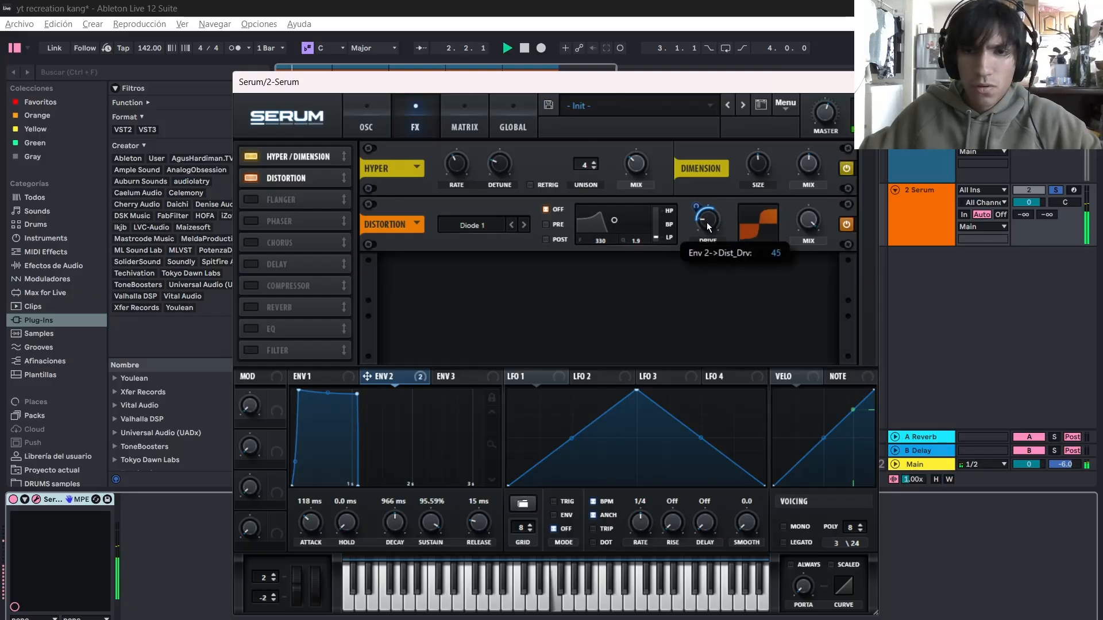
# - Enable the Chorus effect, place it ahead of the Distortion in the effects chain and audition the clip
pyautogui.press('space')
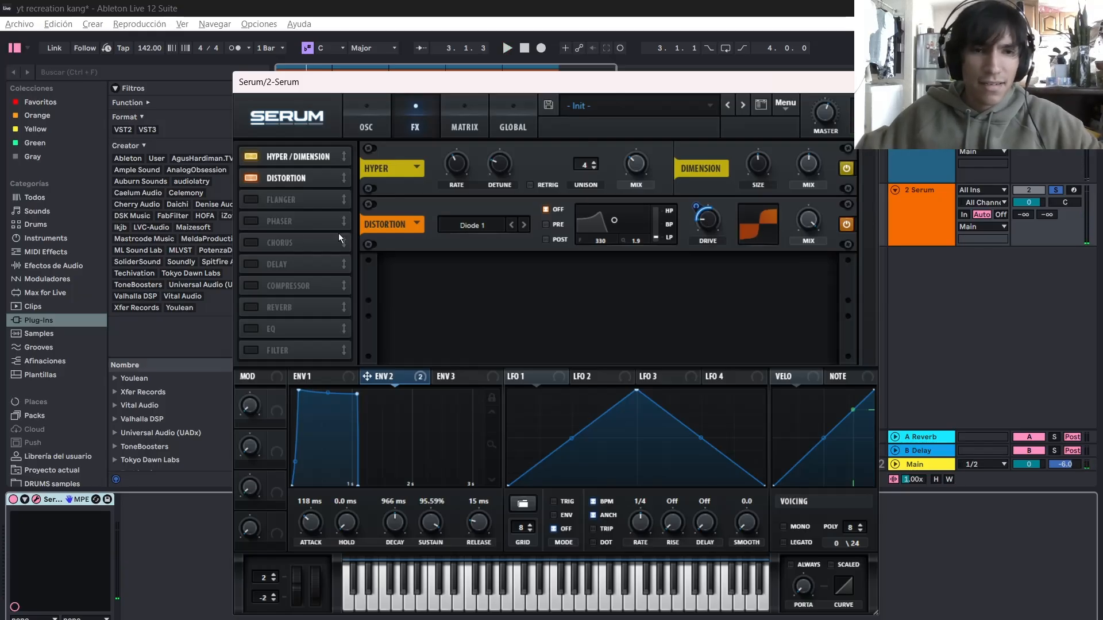
pyautogui.click(247, 243)
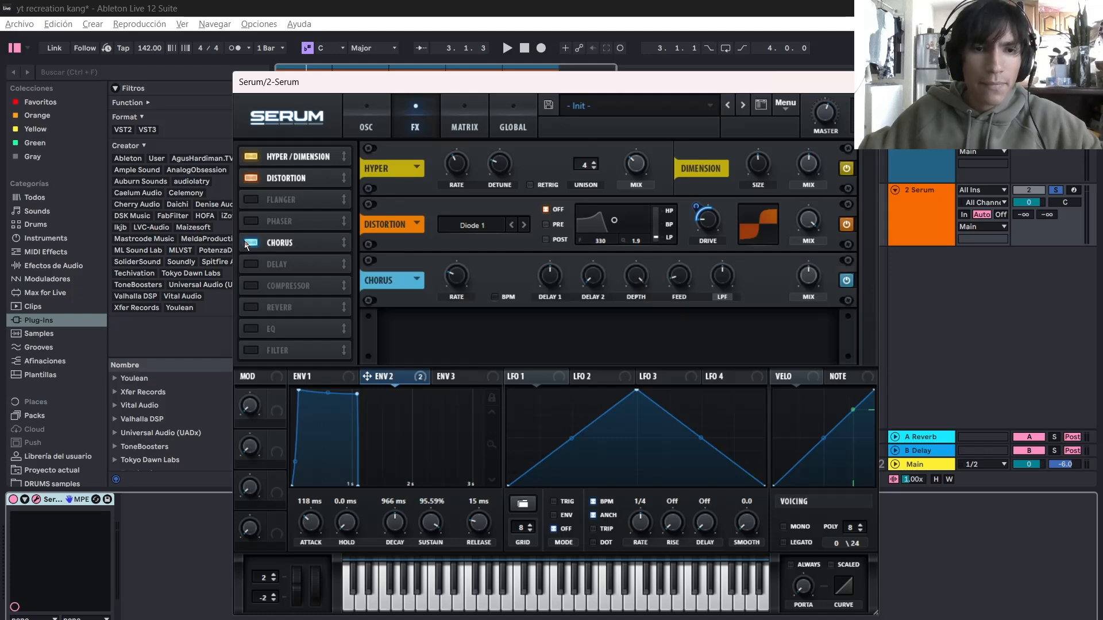
pyautogui.moveTo(301, 243); pyautogui.dragTo(315, 180)
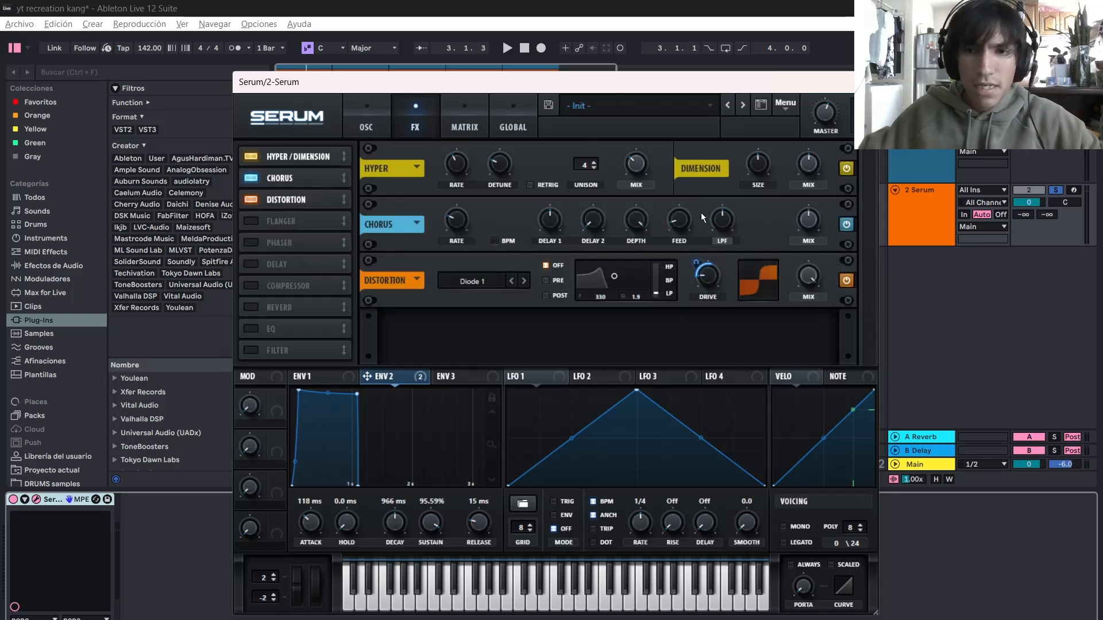
pyautogui.moveTo(548, 220); pyautogui.dragTo(549, 251)
pyautogui.press('space')
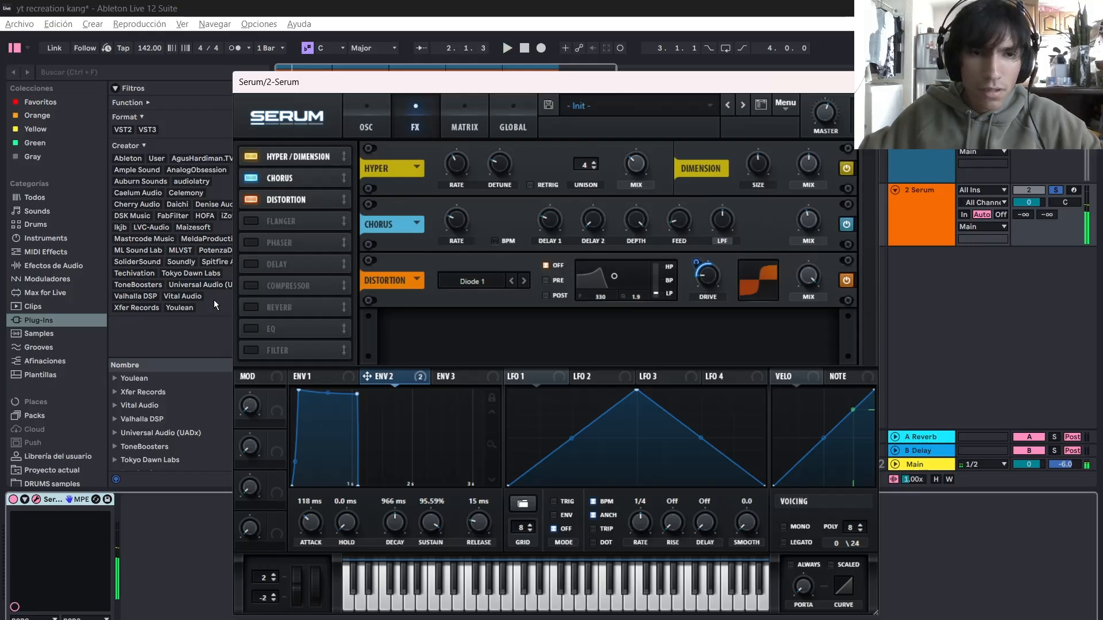
# - Enable the Delay effect, shift its filter to 1412 with a width of 2.0 and audition the clip
pyautogui.click(277, 264)
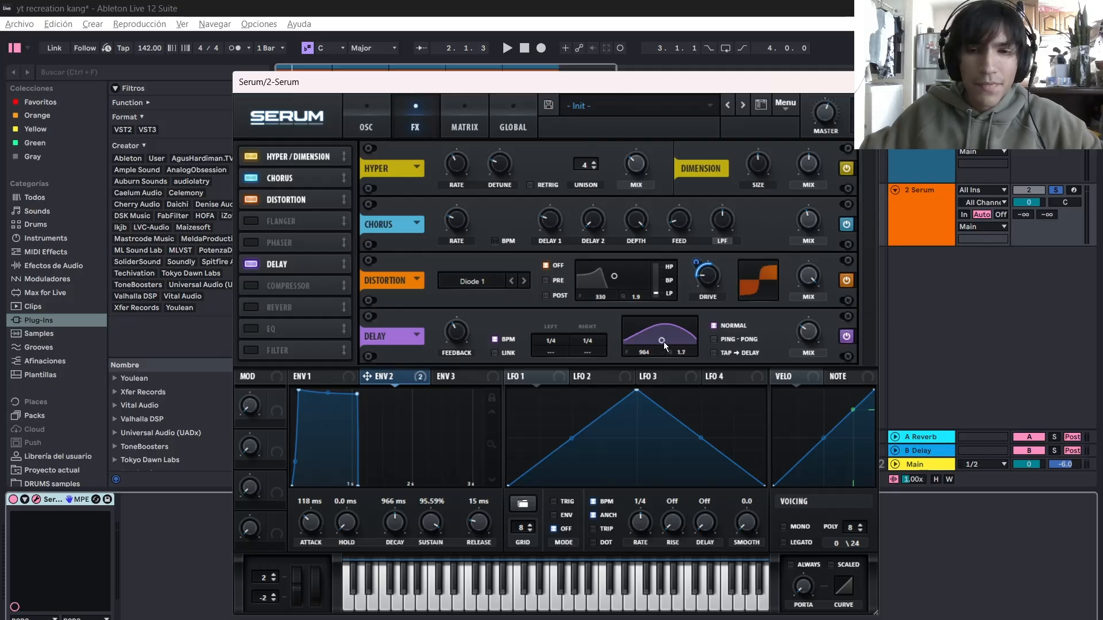
pyautogui.moveTo(664, 343); pyautogui.dragTo(673, 337)
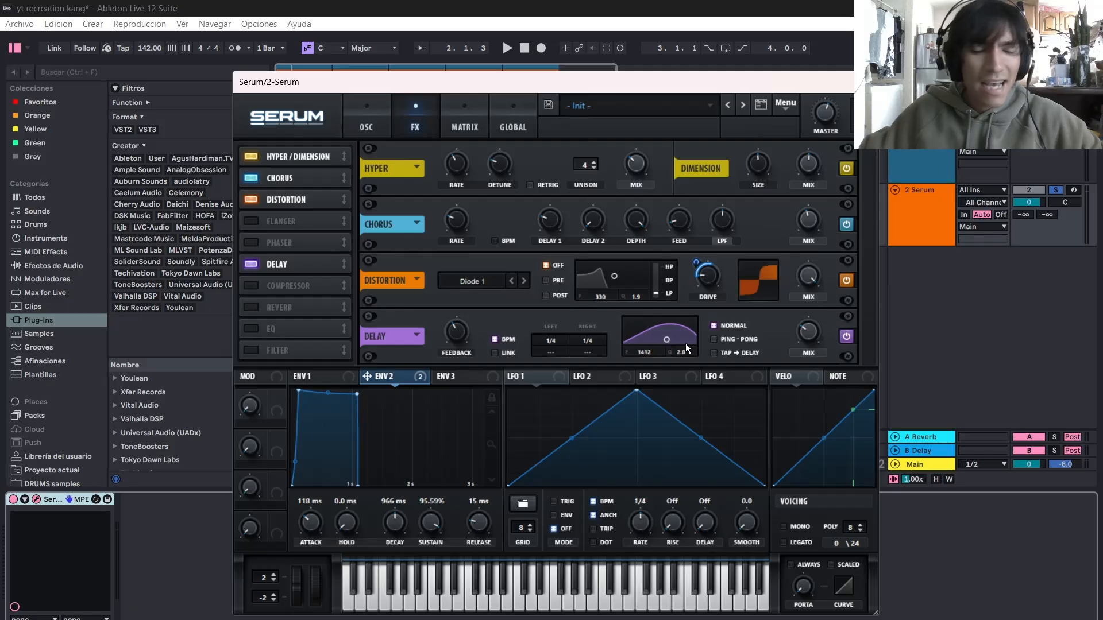
pyautogui.press('space')
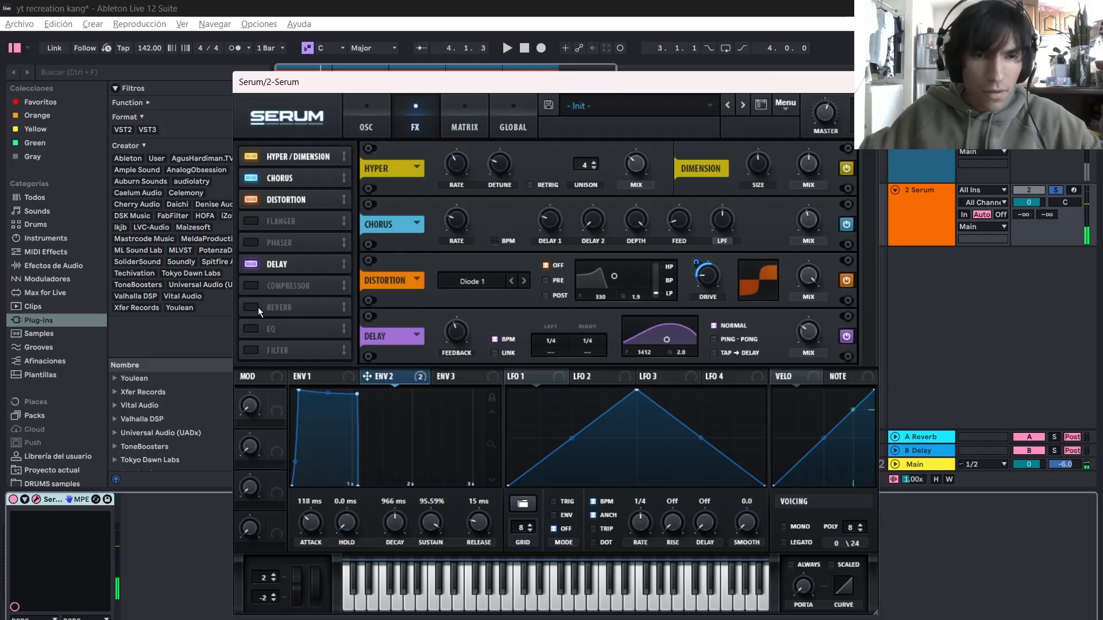
# - Enable the Compressor, lower its threshold, raise its gain and set Serum's master volume to 49% while auditioning the clip
pyautogui.click(249, 287)
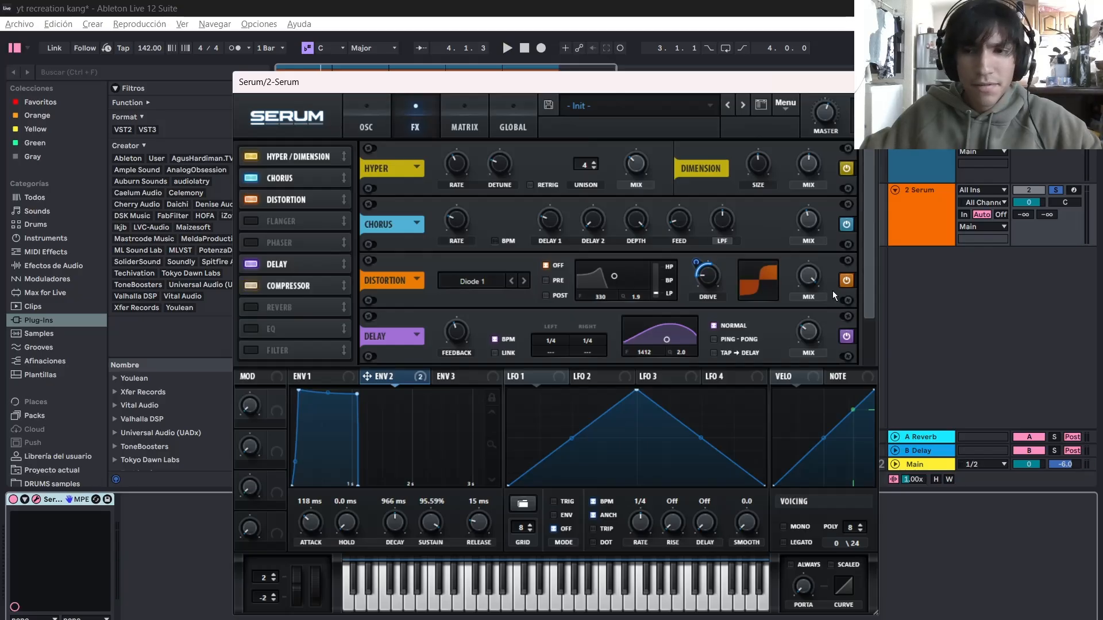
pyautogui.scroll(-3, 832, 290)
pyautogui.press('space')
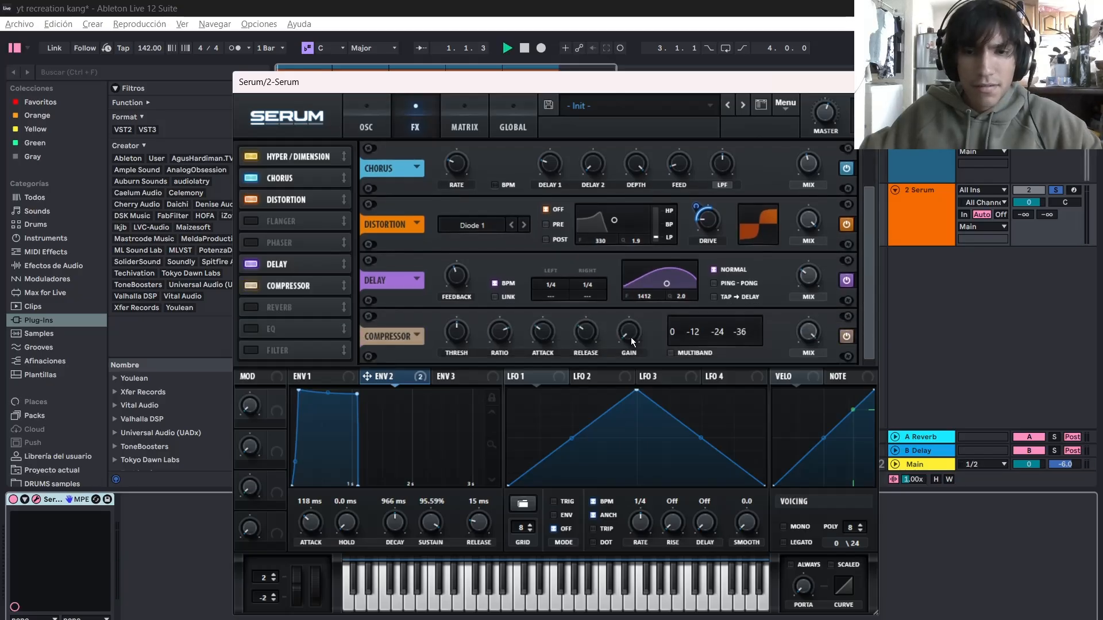
pyautogui.press('space')
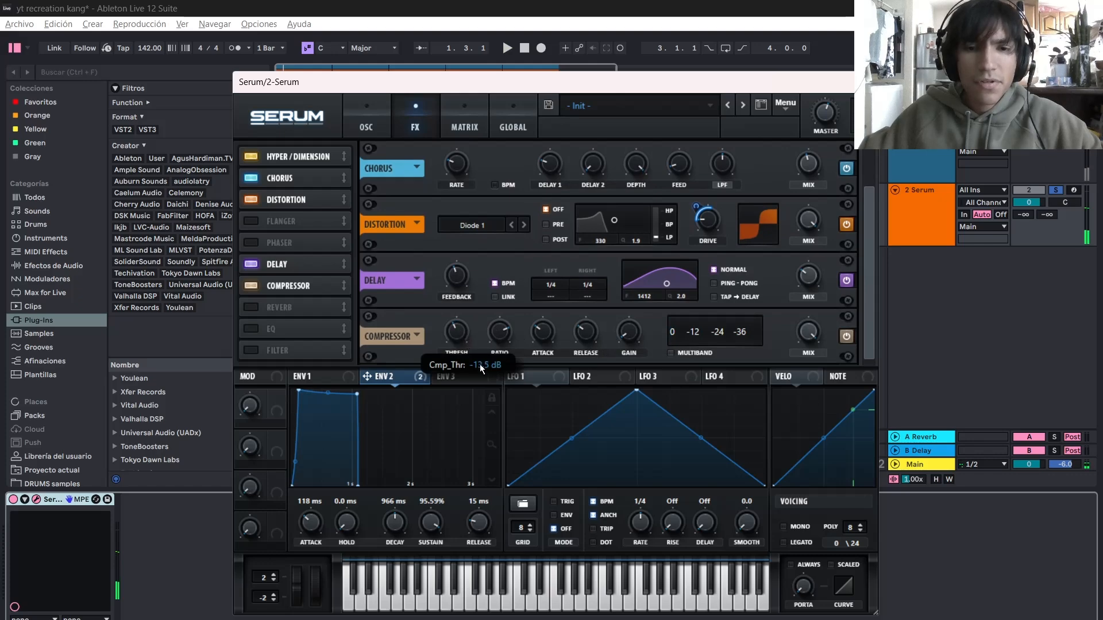
pyautogui.press('space')
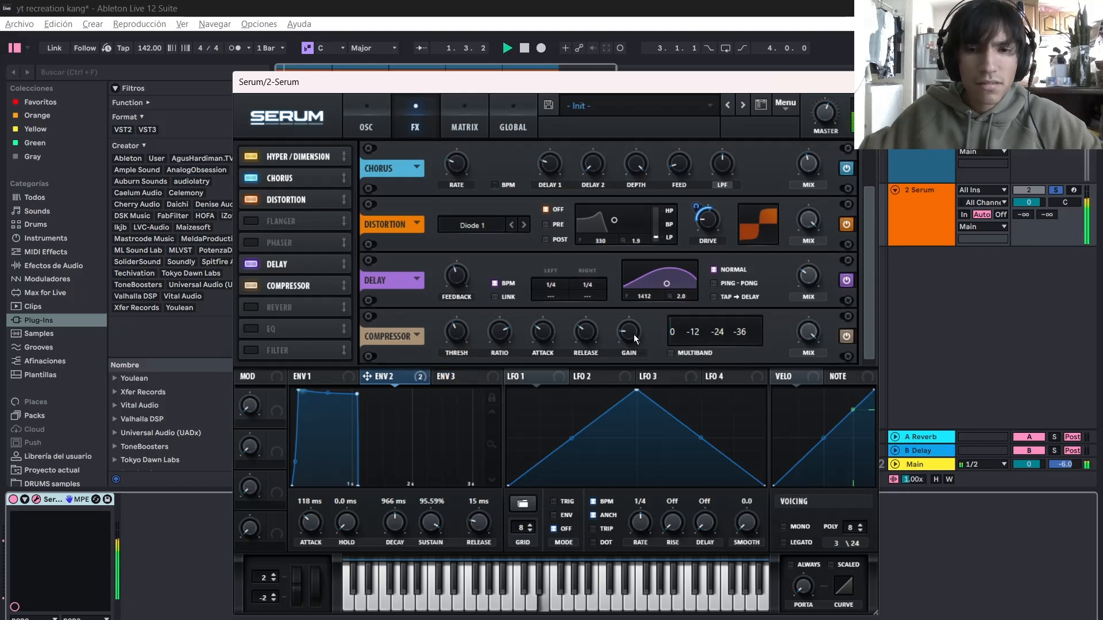
pyautogui.press('space')
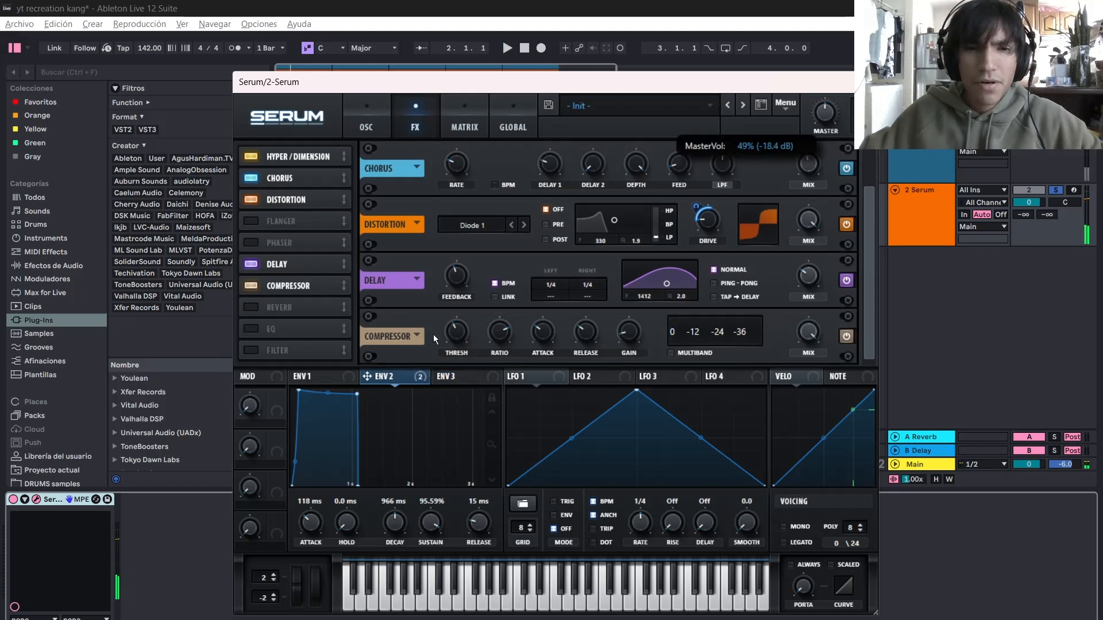
# - Enable the Reverb effect in Hall mode and audition the clip
pyautogui.click(251, 308)
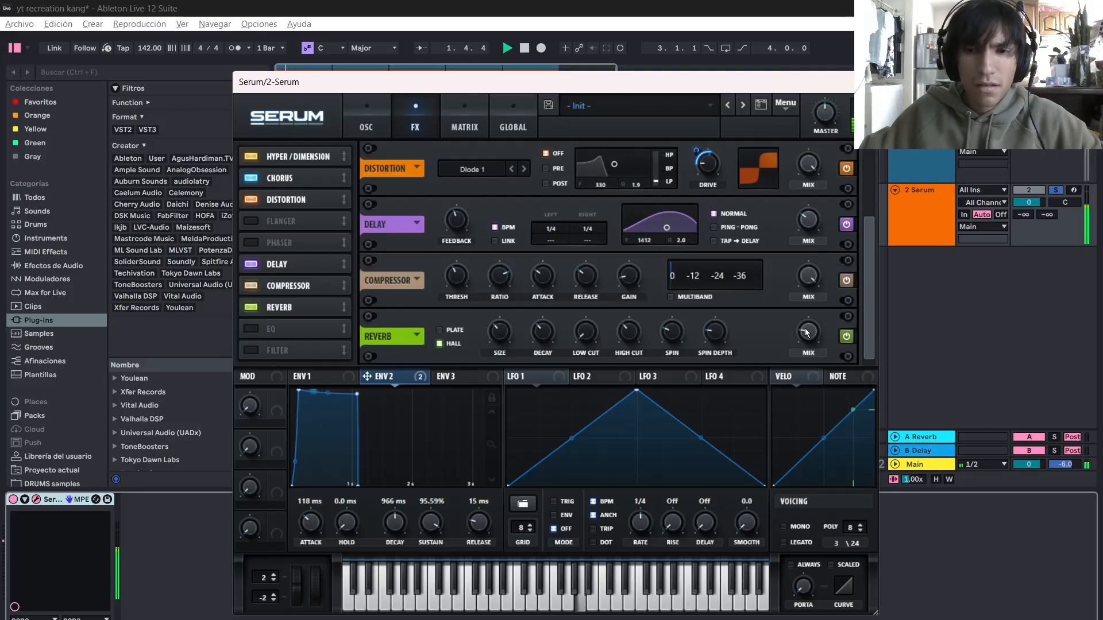
pyautogui.press('space')
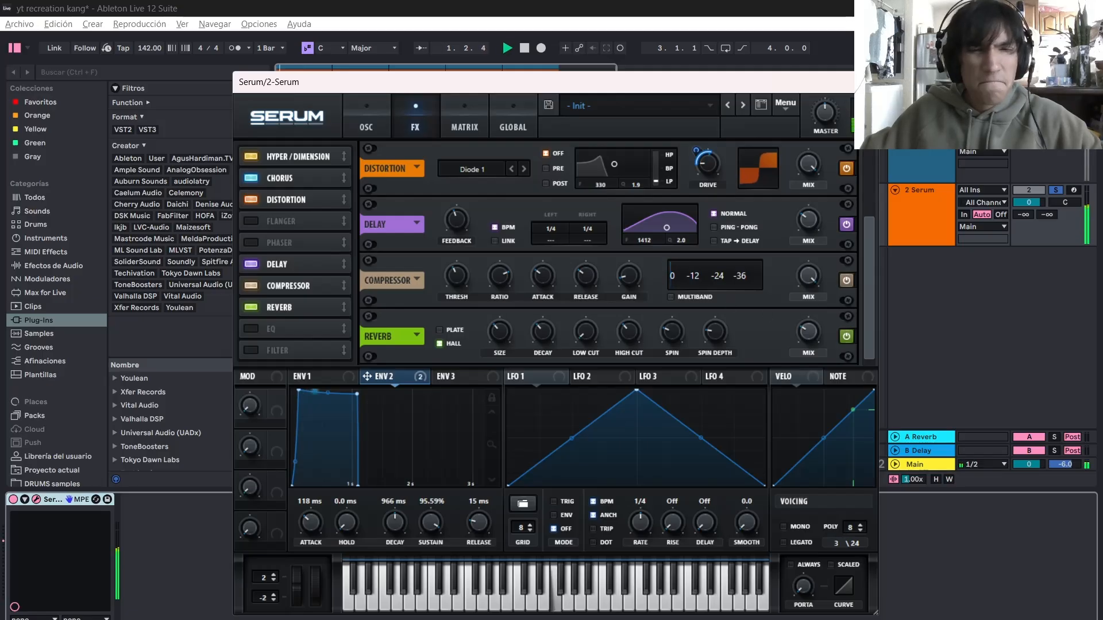
# - Switch to YouTube in the browser, listen to the Untergang reference from about 3:29 and return to Ableton Live
pyautogui.hotkey('alt', 'Tab')
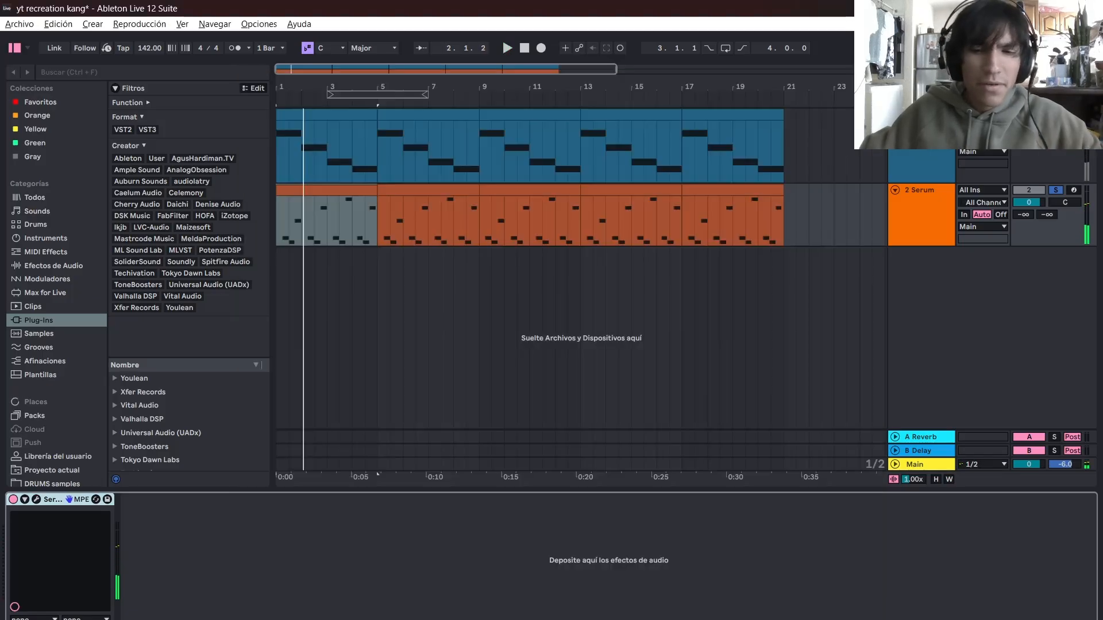
pyautogui.click(463, 487)
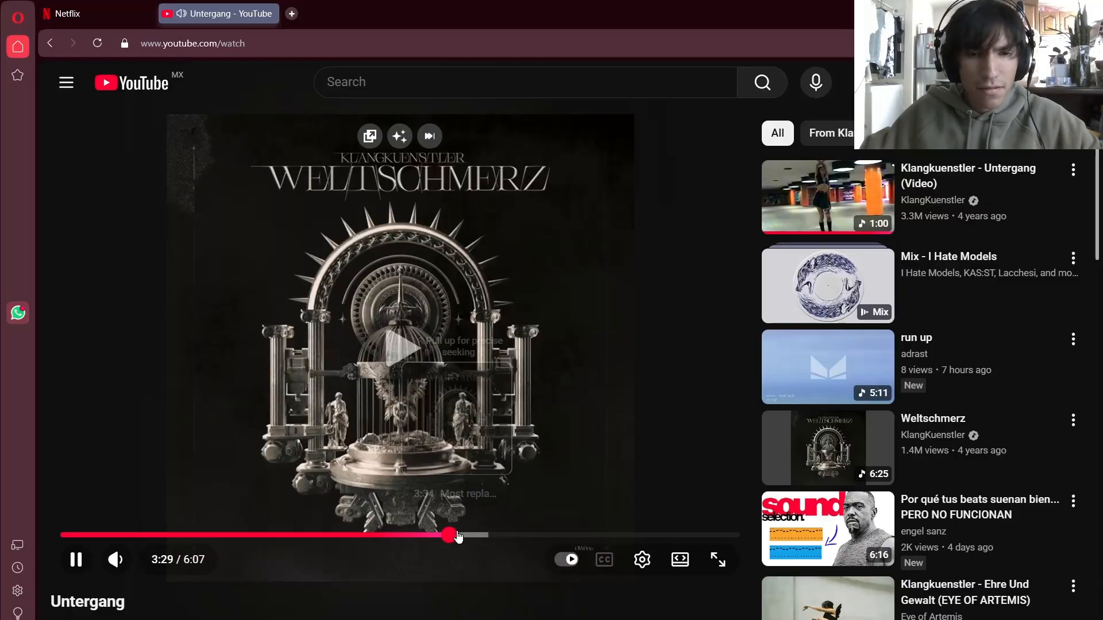
pyautogui.moveTo(122, 563)
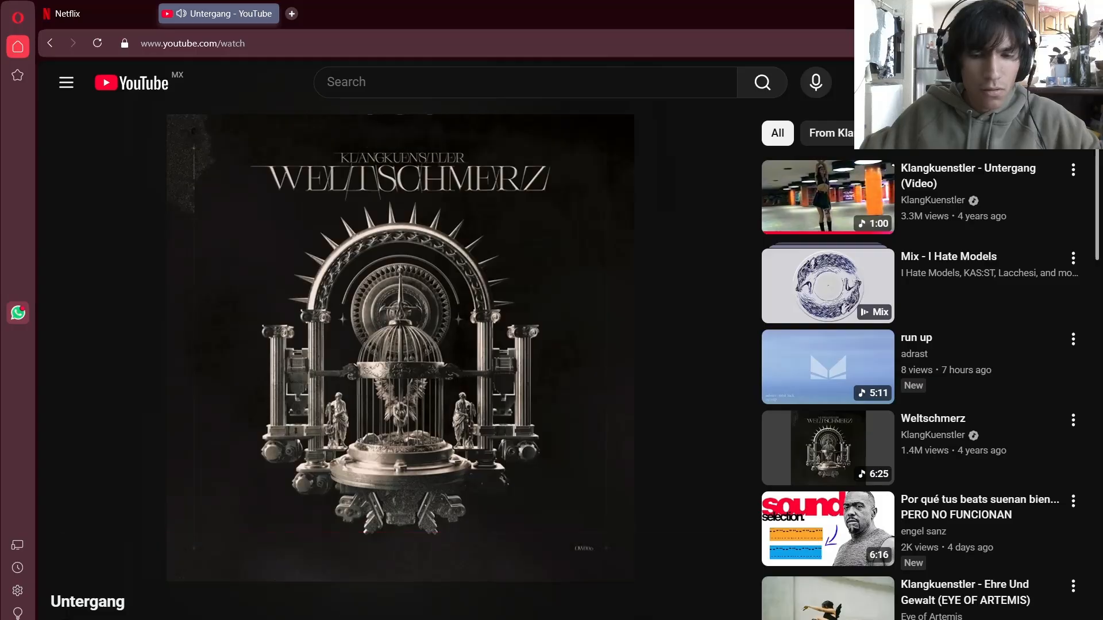
pyautogui.hotkey('alt', 'Tab')
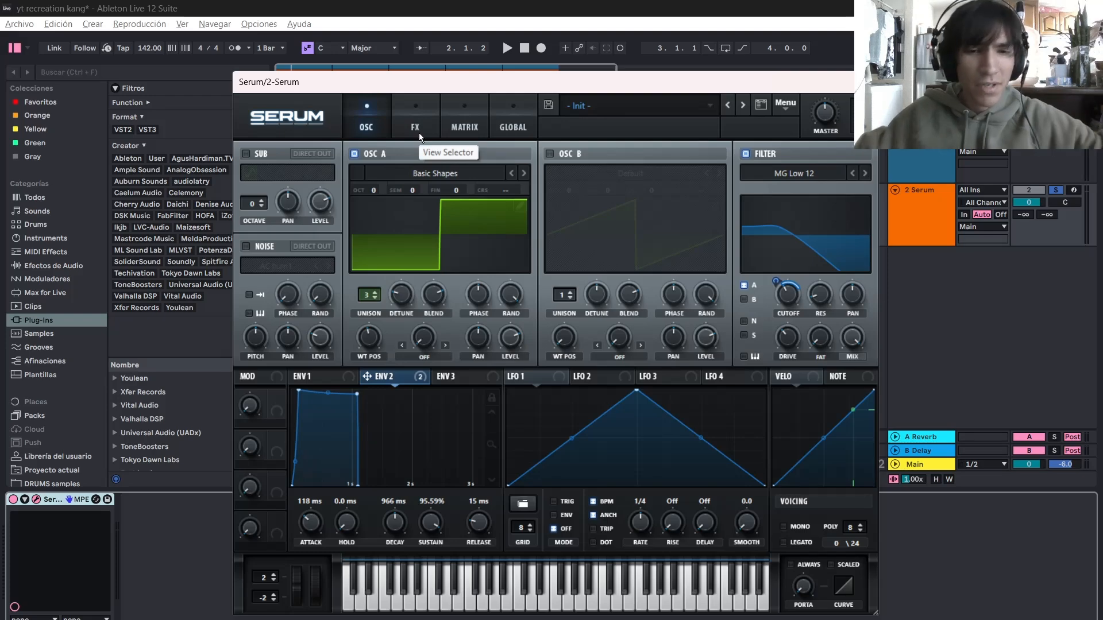
# - Set Env 2's attack to 165 ms and compare the sound with the Untergang reference on YouTube
pyautogui.click(415, 127)
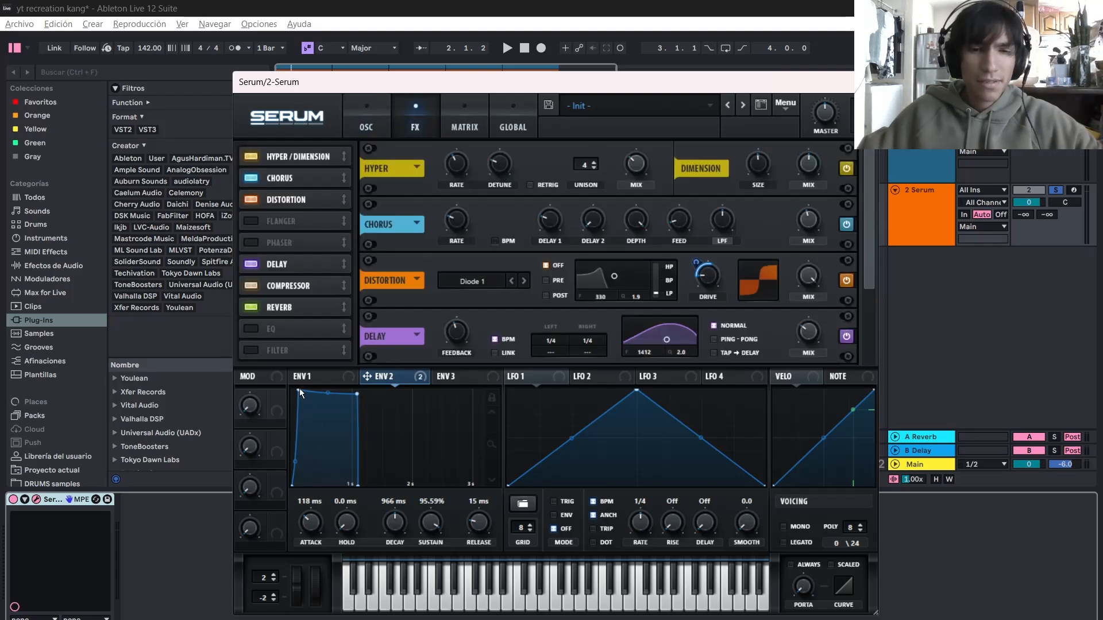
pyautogui.moveTo(299, 389); pyautogui.dragTo(306, 391)
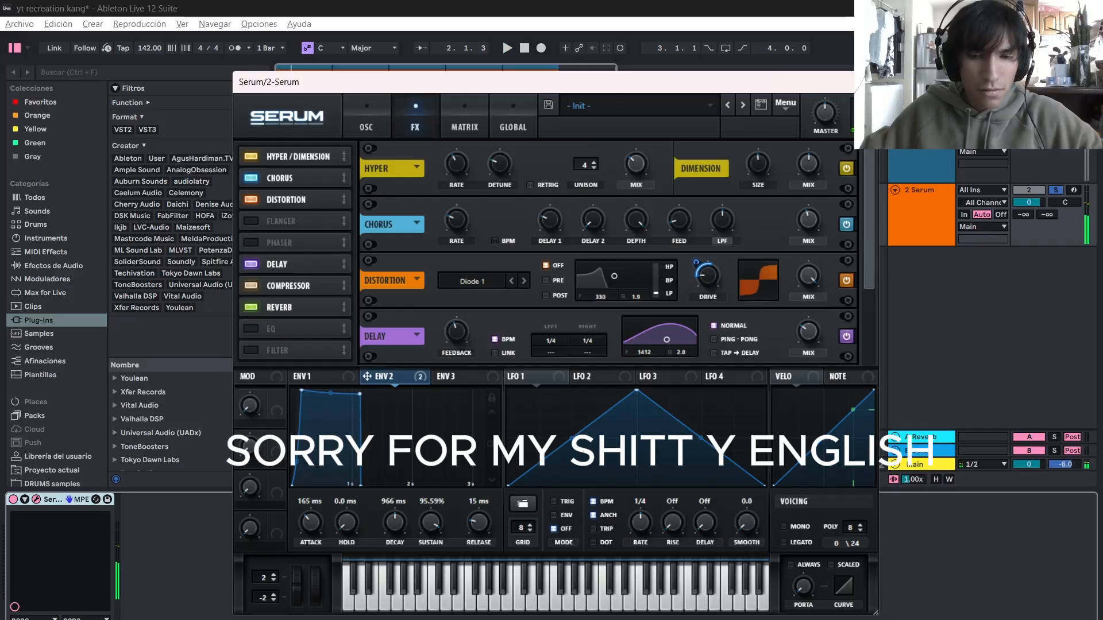
pyautogui.hotkey('alt', 'Tab')
pyautogui.press('space')
pyautogui.click(444, 536)
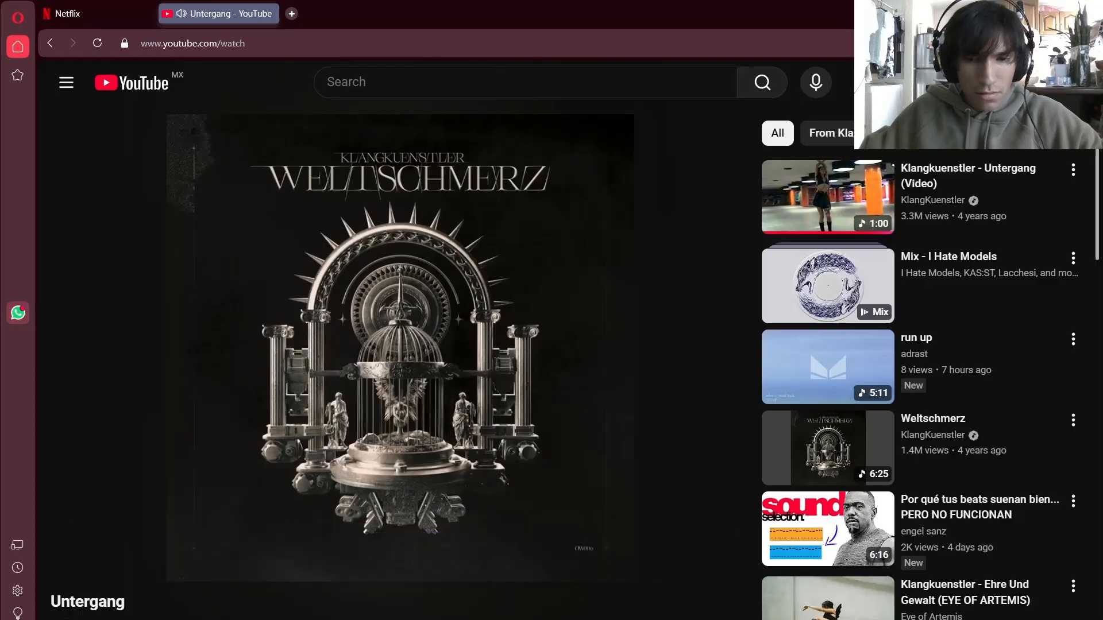
pyautogui.hotkey('alt', 'Tab')
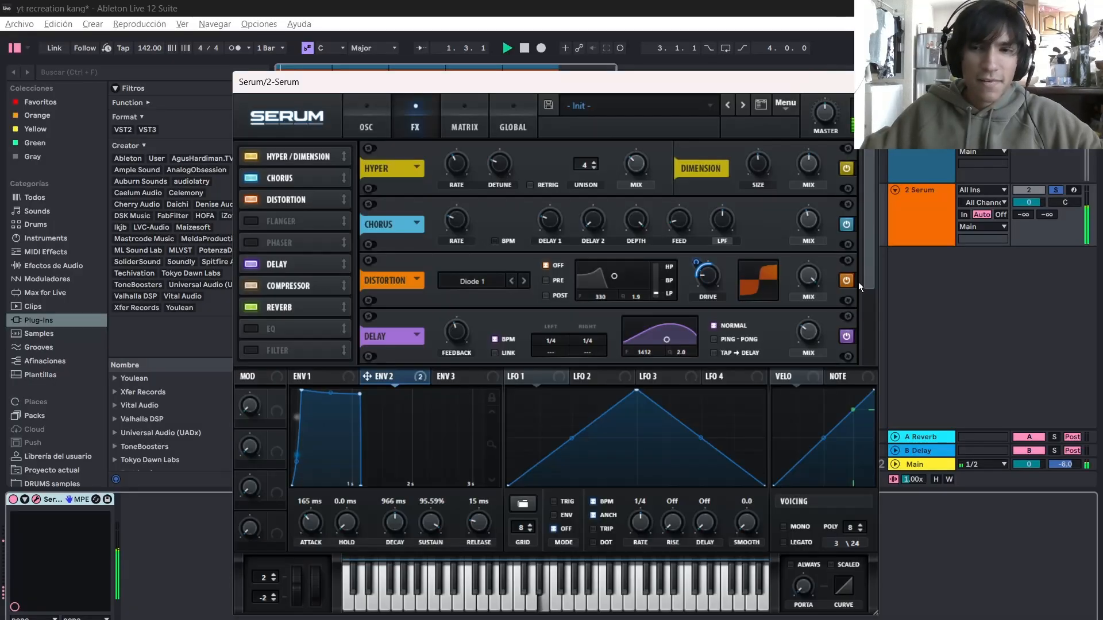
# - Raise the Env 2 modulation amount on the distortion drive to 100 while auditioning the clip
pyautogui.moveTo(869, 282); pyautogui.dragTo(876, 287)
pyautogui.moveTo(718, 274)
pyautogui.mouseDown()
pyautogui.moveTo(724, 252)
pyautogui.moveTo(716, 273)
pyautogui.mouseUp()
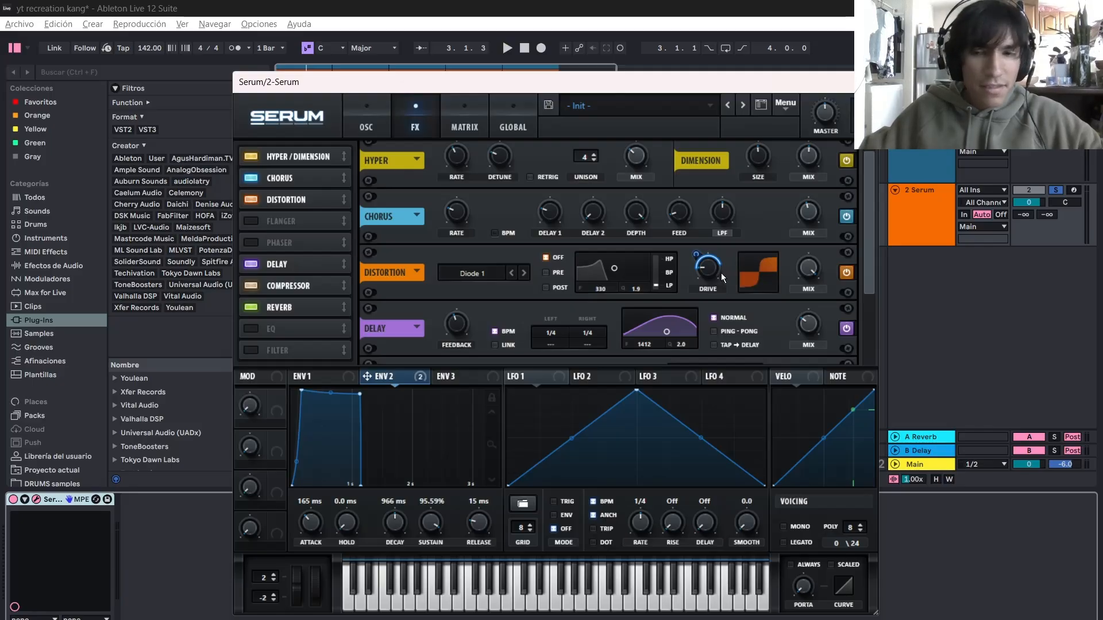
pyautogui.moveTo(717, 272)
pyautogui.mouseDown()
pyautogui.moveTo(718, 299)
pyautogui.moveTo(719, 263)
pyautogui.moveTo(715, 275)
pyautogui.mouseUp()
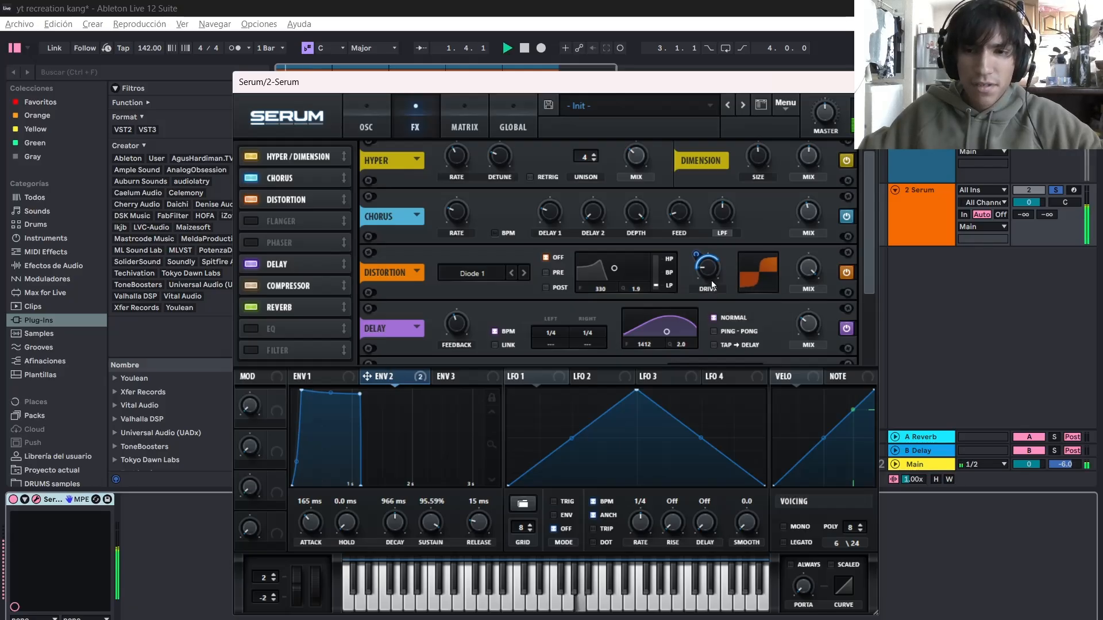
pyautogui.moveTo(711, 280); pyautogui.dragTo(714, 270)
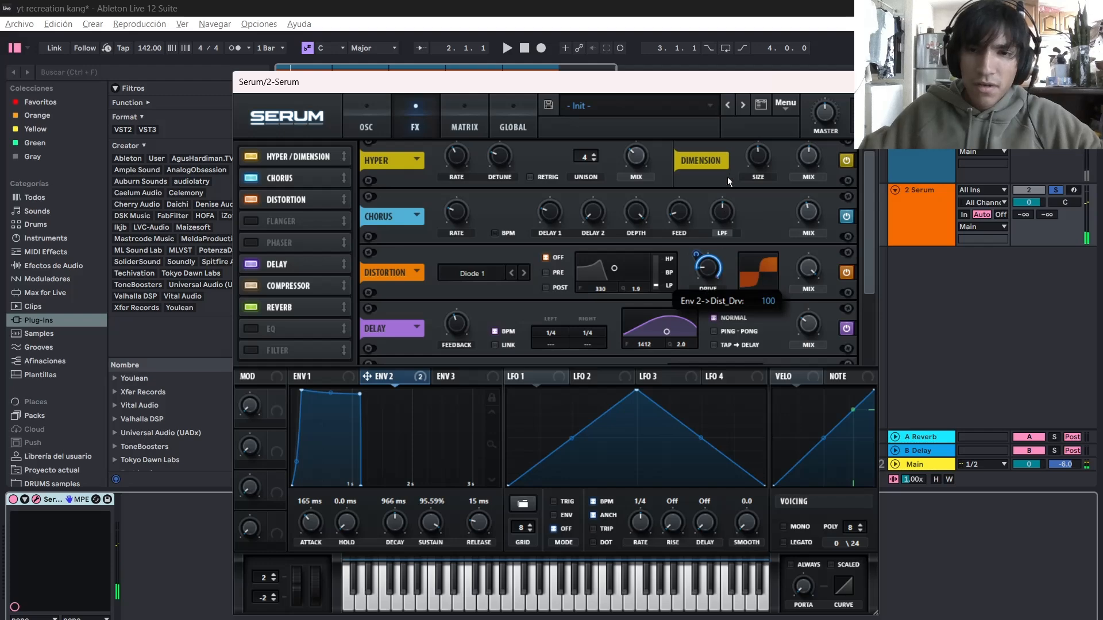
pyautogui.moveTo(728, 180); pyautogui.dragTo(727, 180)
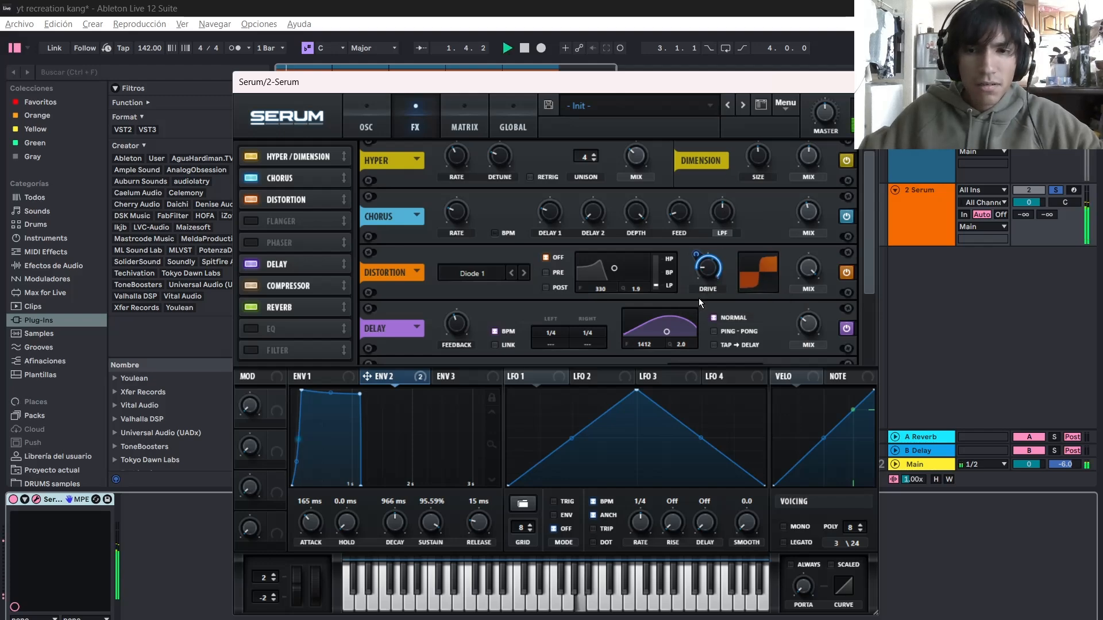
# - Raise the Reverb mix and set the Delay mix to 36% while auditioning the clip
pyautogui.scroll(-1, 868, 287)
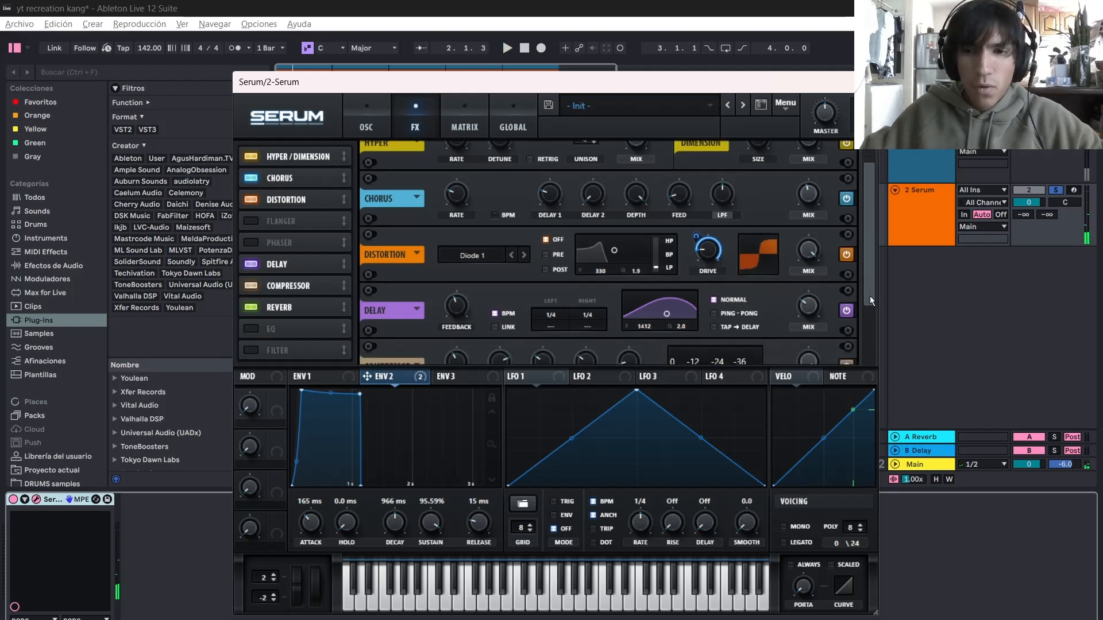
pyautogui.scroll(-3, 873, 305)
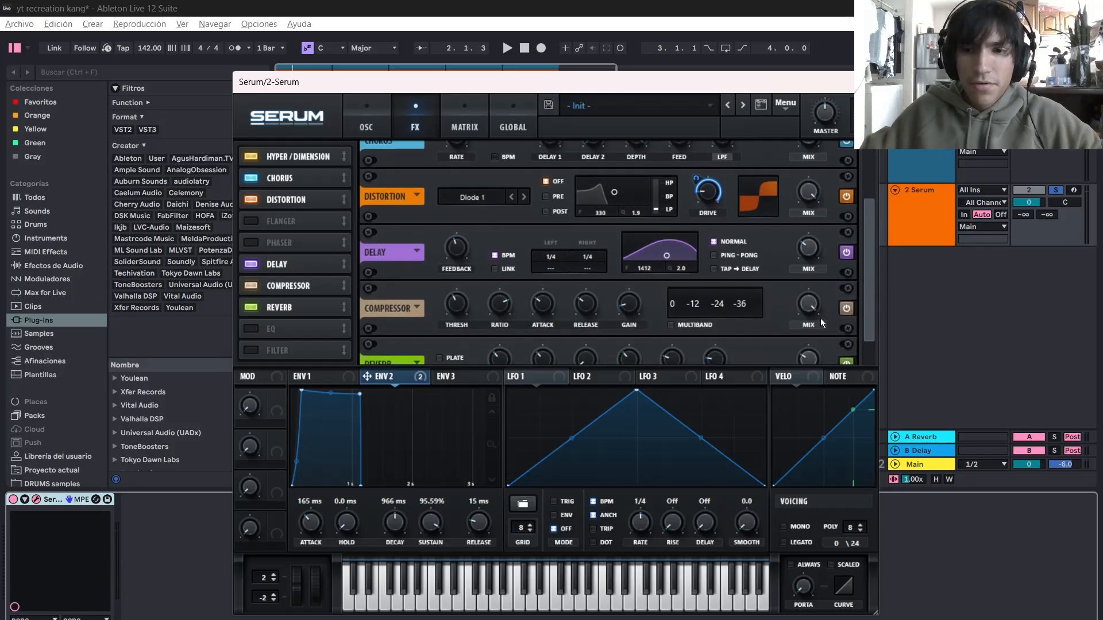
pyautogui.moveTo(814, 255); pyautogui.dragTo(809, 326)
pyautogui.press('space')
pyautogui.press('space')
pyautogui.press('space')
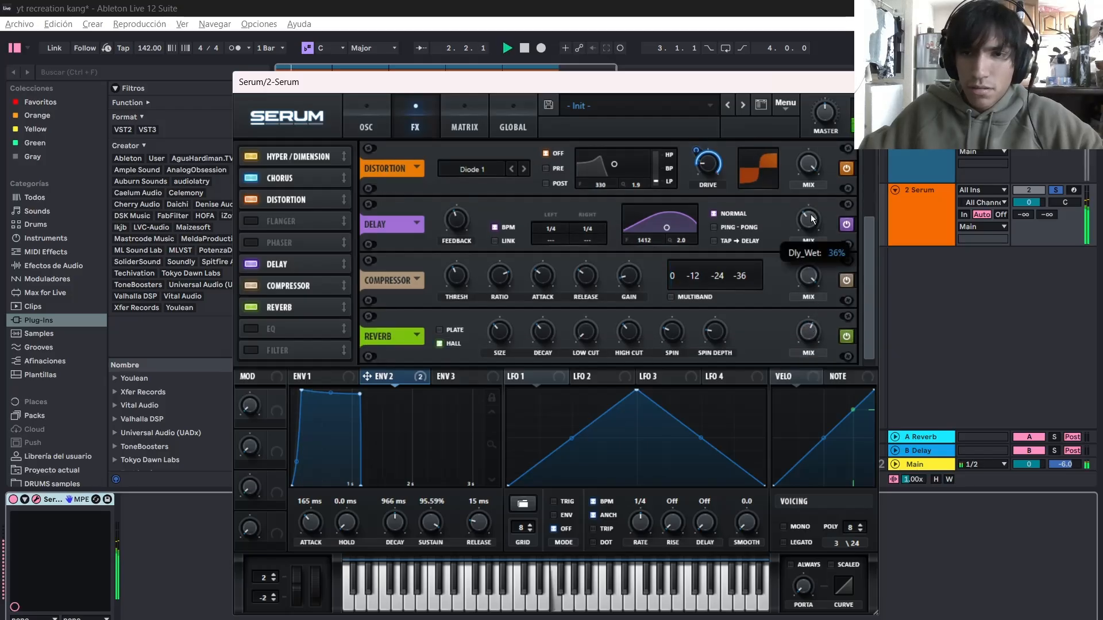
pyautogui.press('space')
# - Close the Serum window, unsolo the second Serum track and play it together with the bass from the first bass clip
pyautogui.click(864, 82)
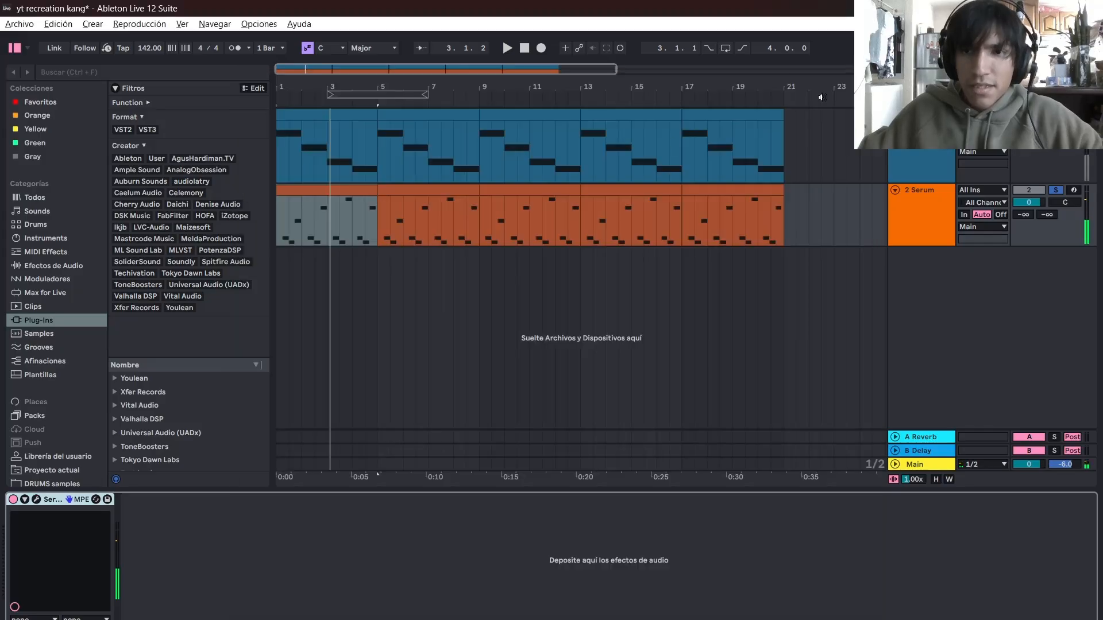
pyautogui.click(334, 144)
pyautogui.click(340, 115)
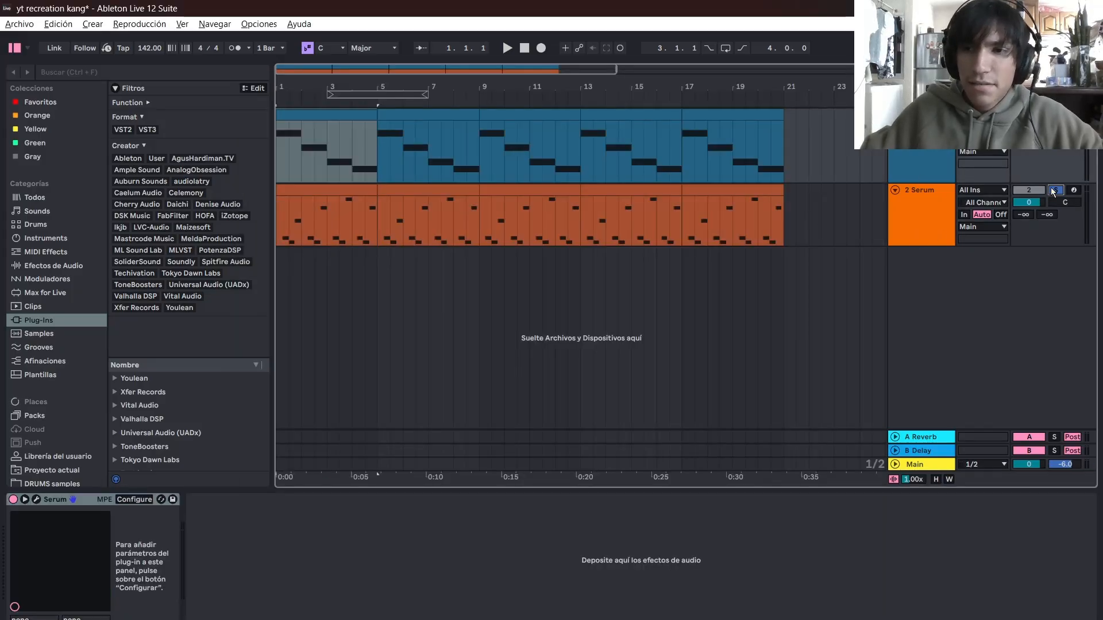
pyautogui.click(360, 155)
pyautogui.press('space')
pyautogui.scroll(-1, 360, 155)
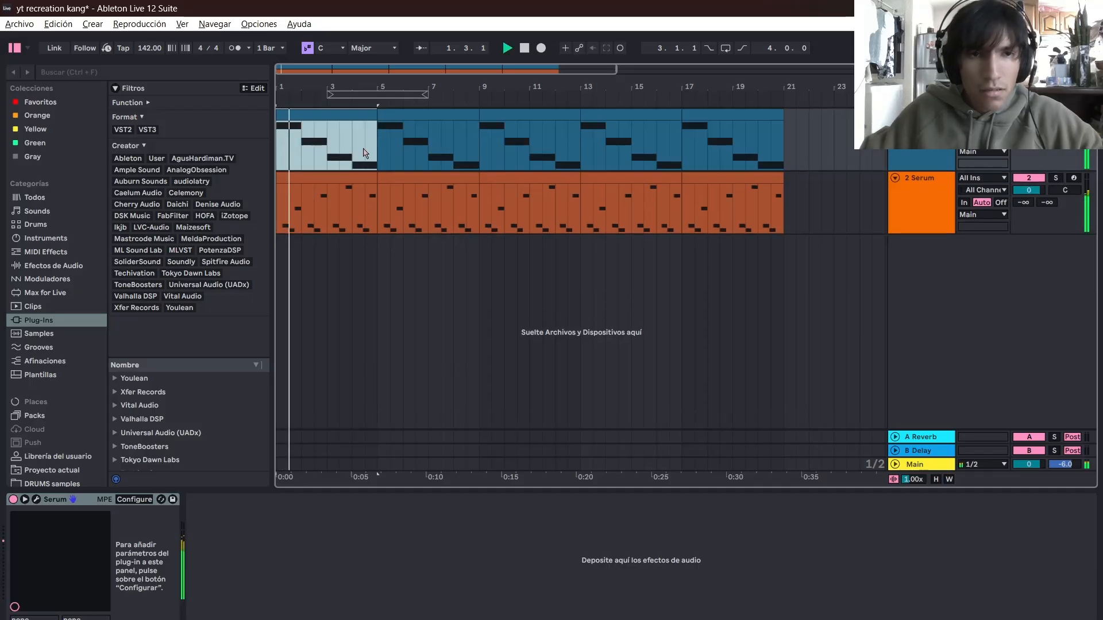
pyautogui.scroll(-1, 357, 192)
pyautogui.scroll(-1, 437, 152)
pyautogui.scroll(1, 435, 144)
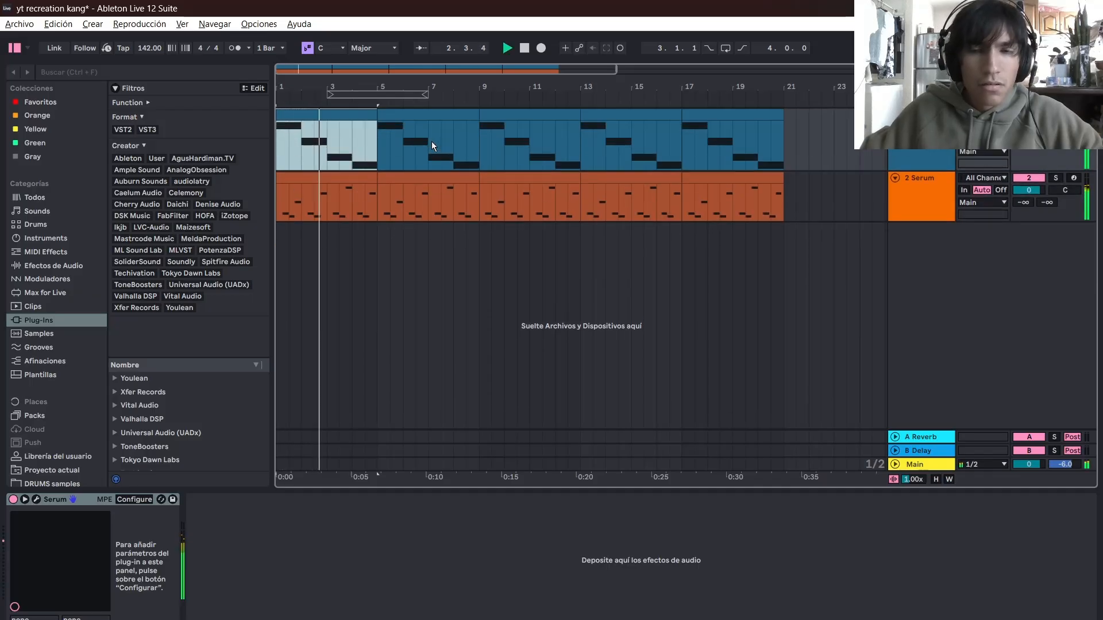
pyautogui.scroll(1, 391, 190)
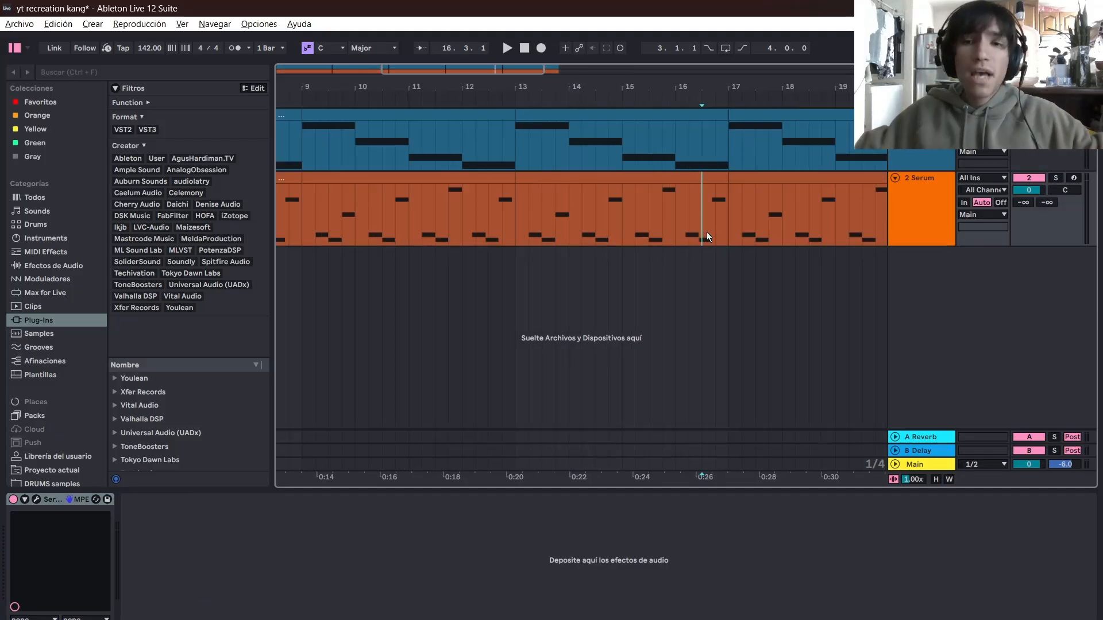
pyautogui.scroll(-3, 632, 211)
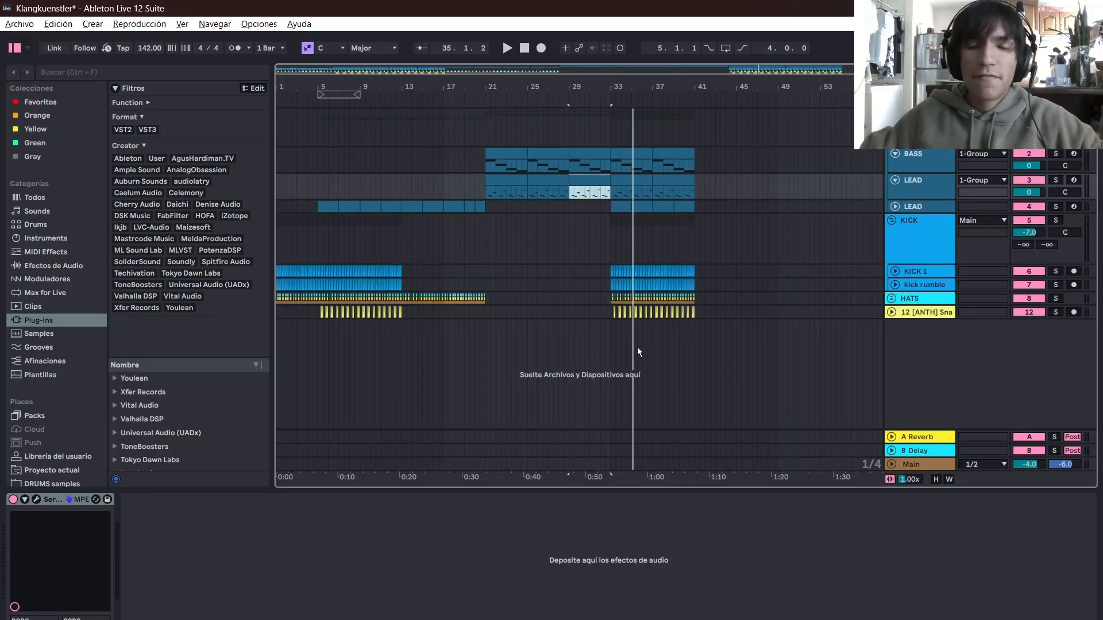
# - Open the BASS track's Serum, review its Env 1 and Env 2 settings, and close the plugin window
pyautogui.click(600, 237)
pyautogui.scroll(1, 651, 183)
pyautogui.scroll(2, 642, 166)
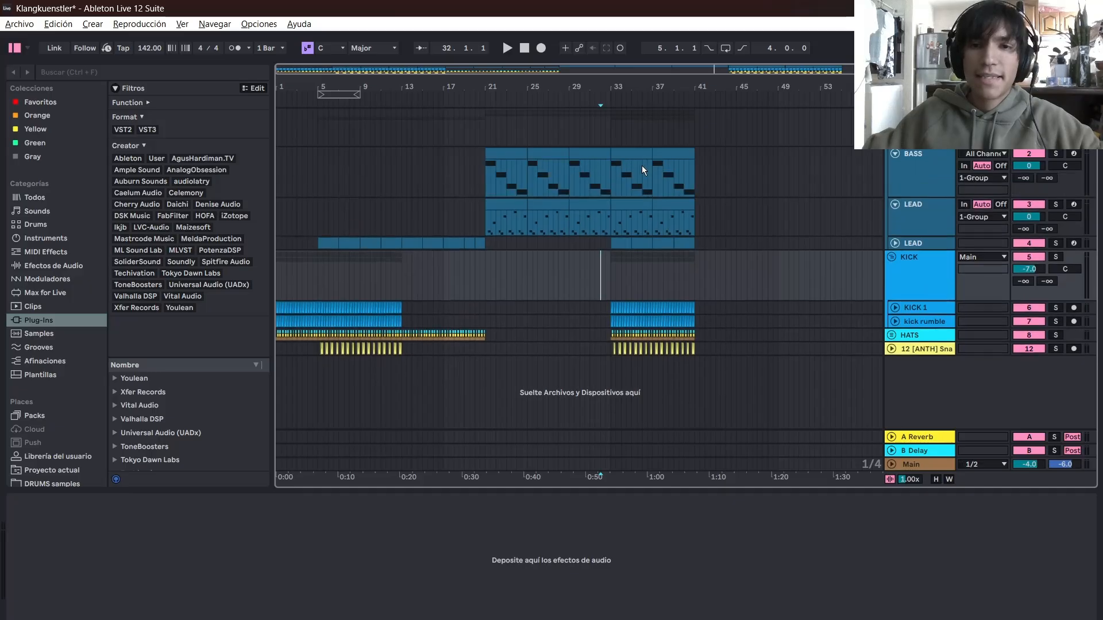
pyautogui.scroll(2, 639, 166)
pyautogui.click(743, 175)
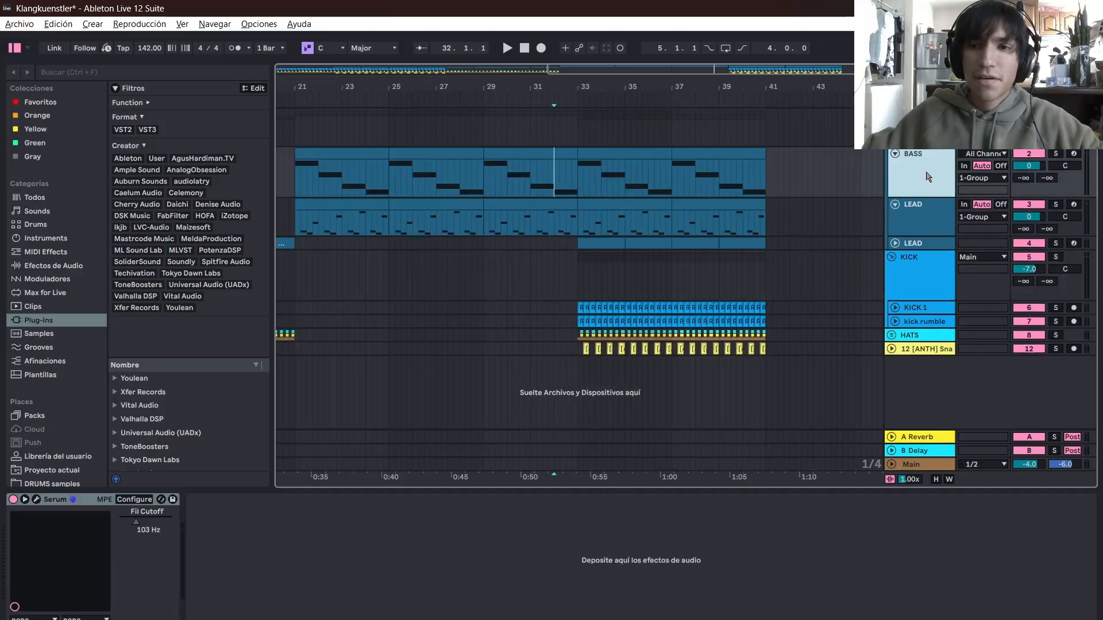
pyautogui.click(36, 500)
pyautogui.click(128, 359)
pyautogui.click(220, 358)
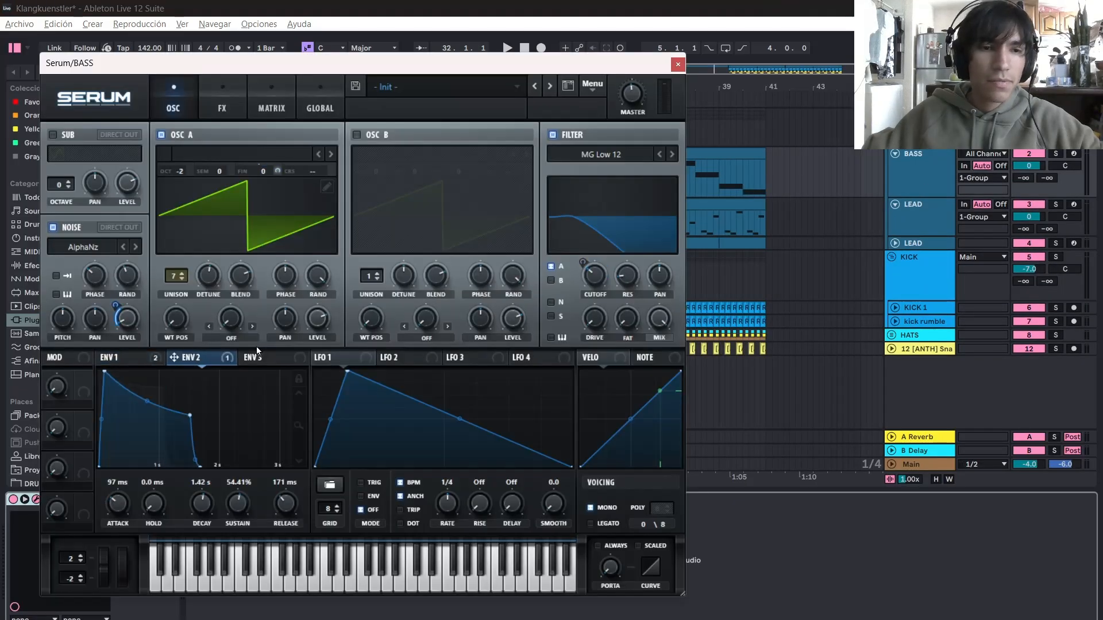
pyautogui.click(677, 64)
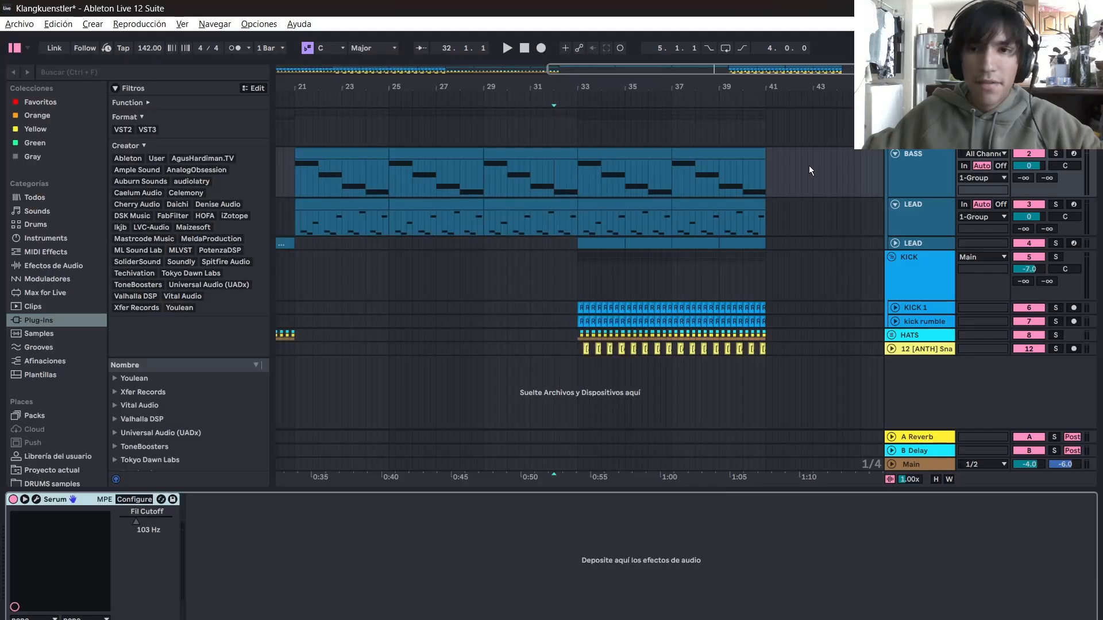
# - Open the LEAD track's Serum, review its effects chain on the FX page, and close the plugin window
pyautogui.click(36, 500)
pyautogui.click(229, 122)
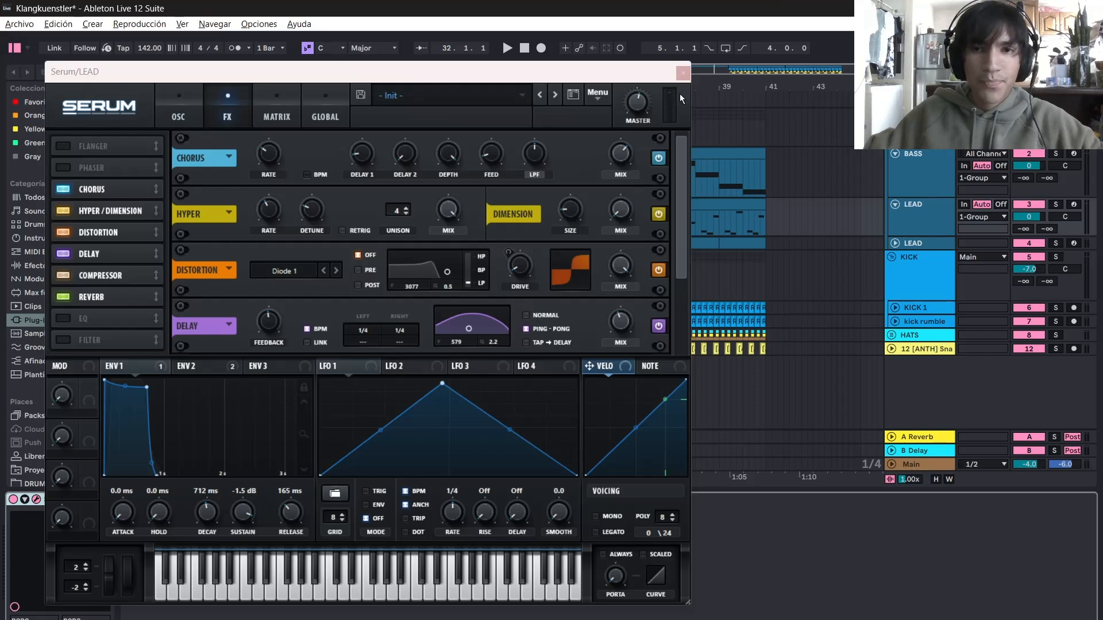
pyautogui.click(683, 72)
# - Enlarge the KICK 1 and kick rumble tracks and unfold the HATS group to show the drum tracks
pyautogui.scroll(-5, 803, 181)
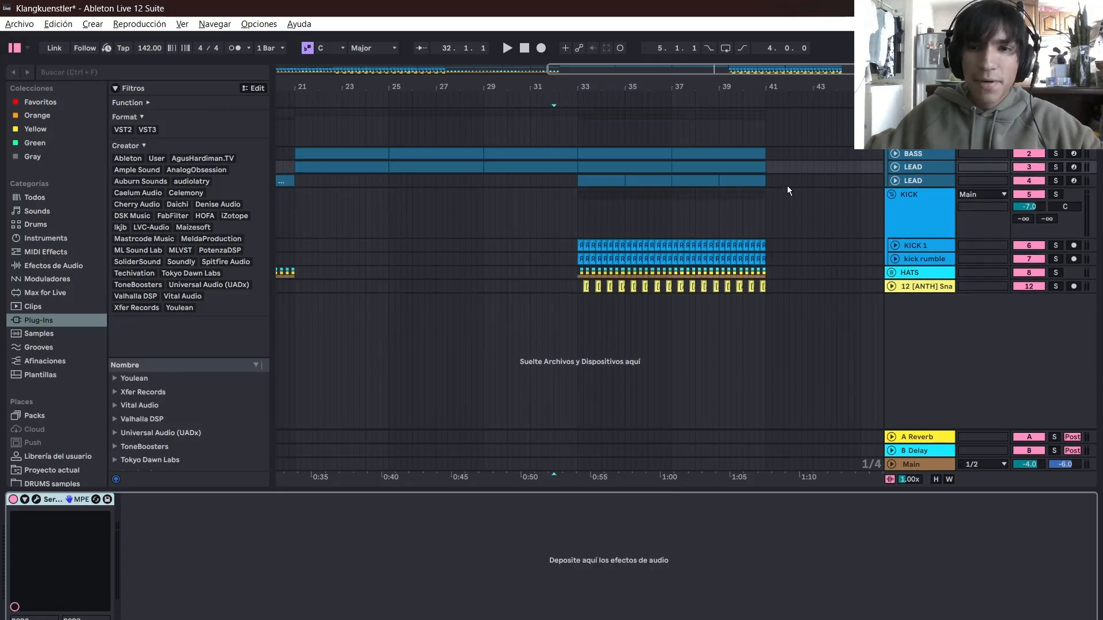
pyautogui.scroll(1, 788, 216)
pyautogui.scroll(2, 770, 255)
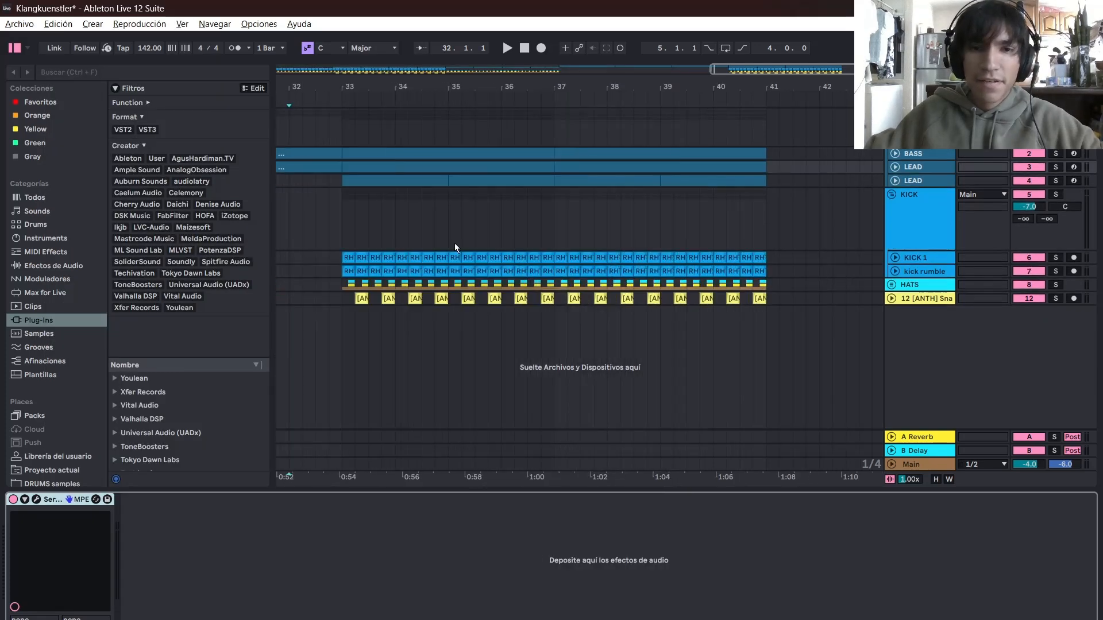
pyautogui.click(341, 226)
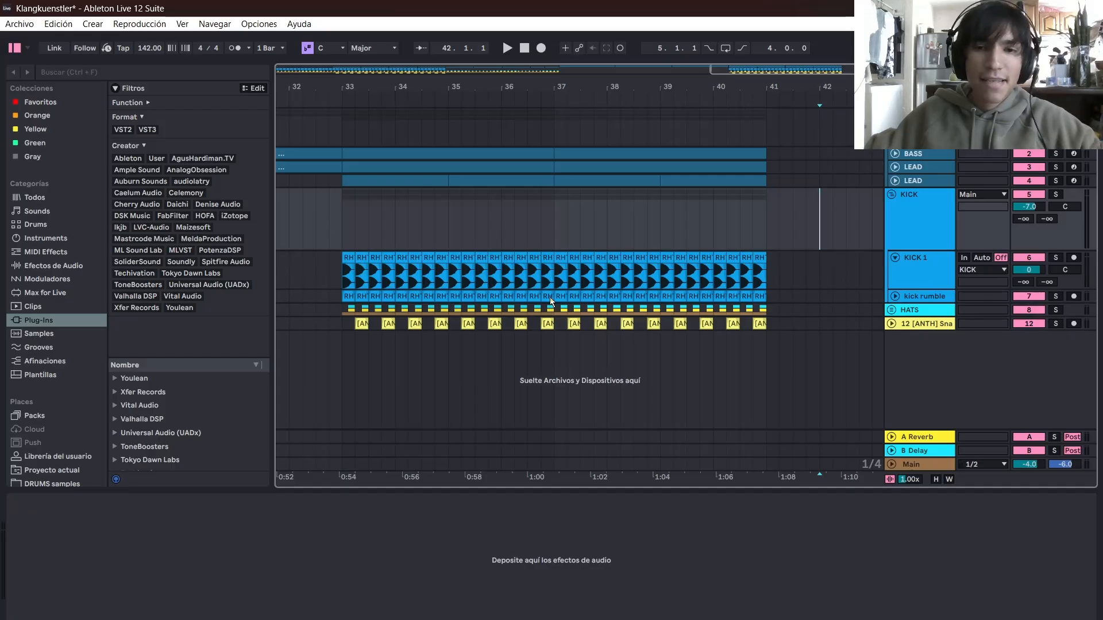
pyautogui.moveTo(550, 301); pyautogui.dragTo(545, 320)
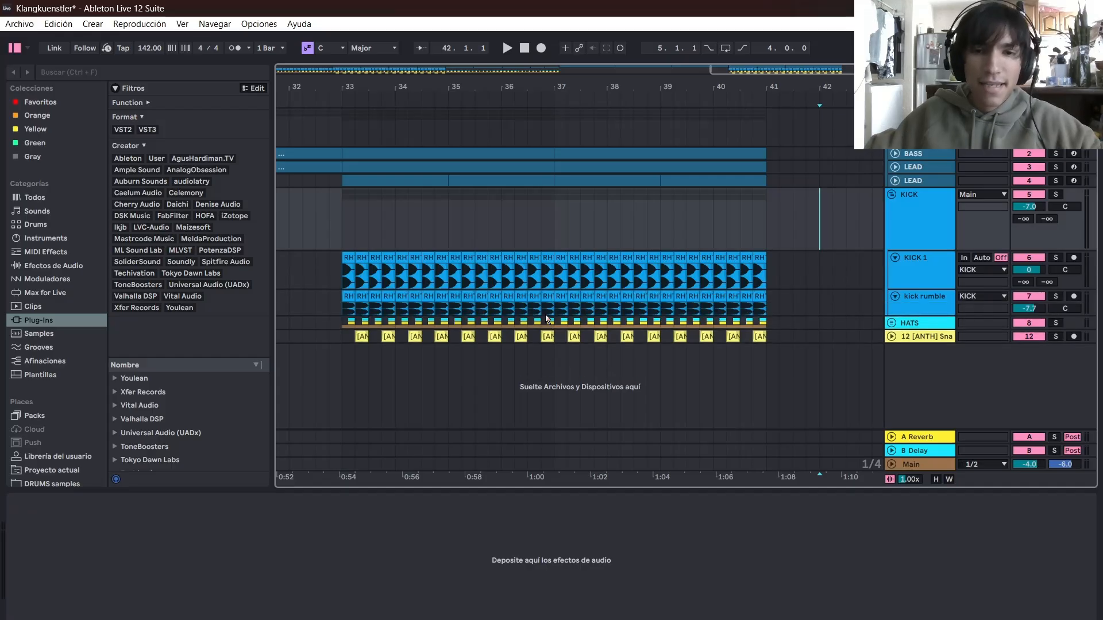
pyautogui.scroll(1, 547, 326)
pyautogui.scroll(-2, 585, 298)
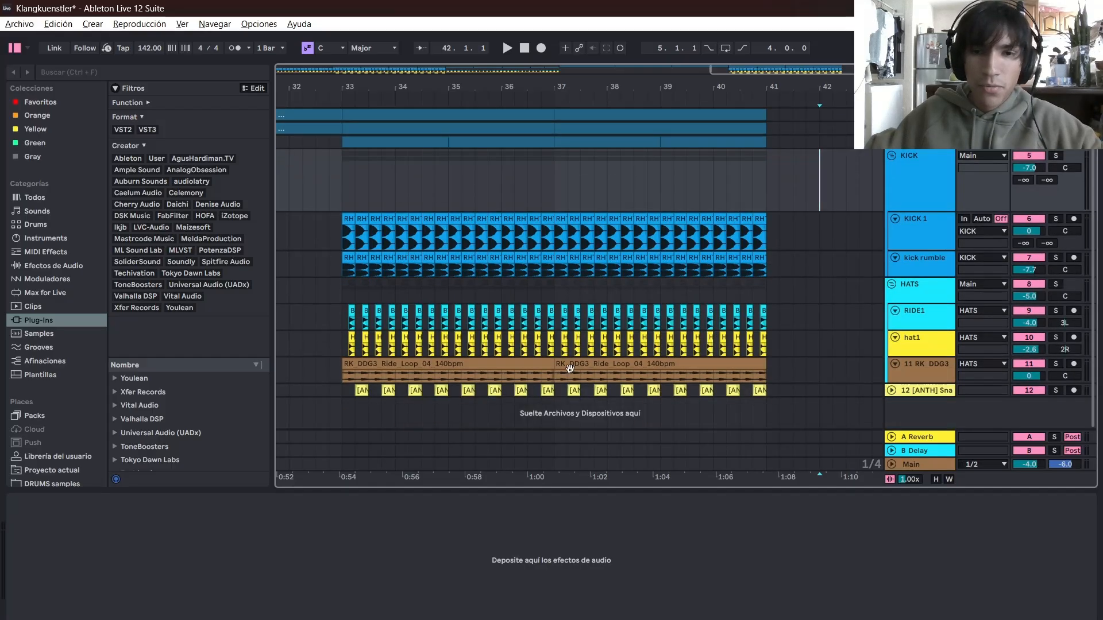
# - Play the arrangement from the first KICK 1 clip at bar 33 to hear the drums together with the bass and leads
pyautogui.click(348, 220)
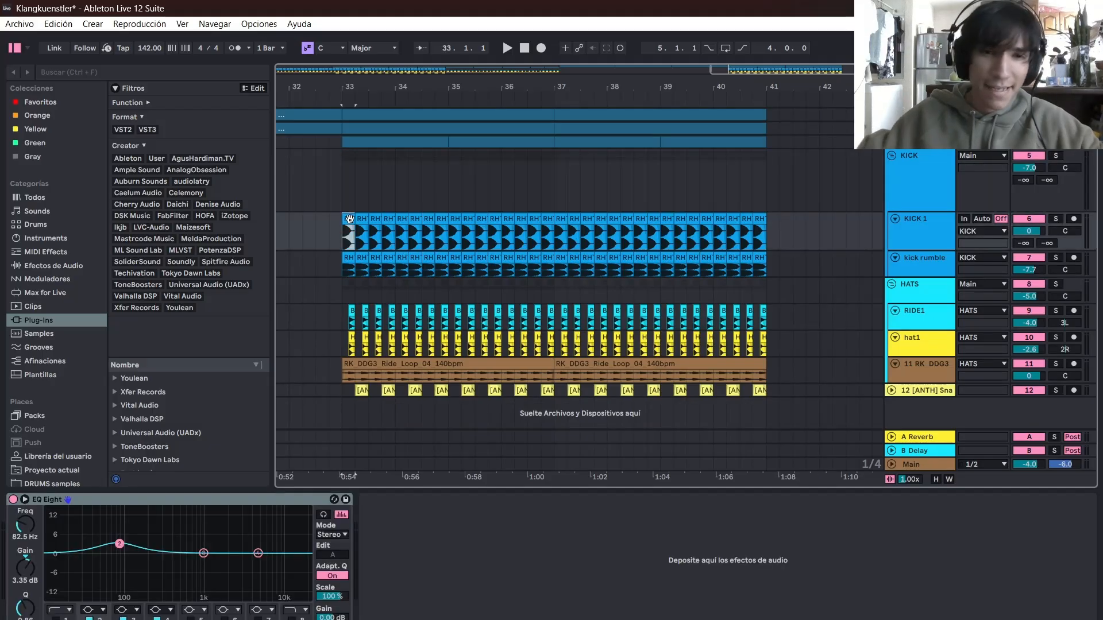
pyautogui.press('space')
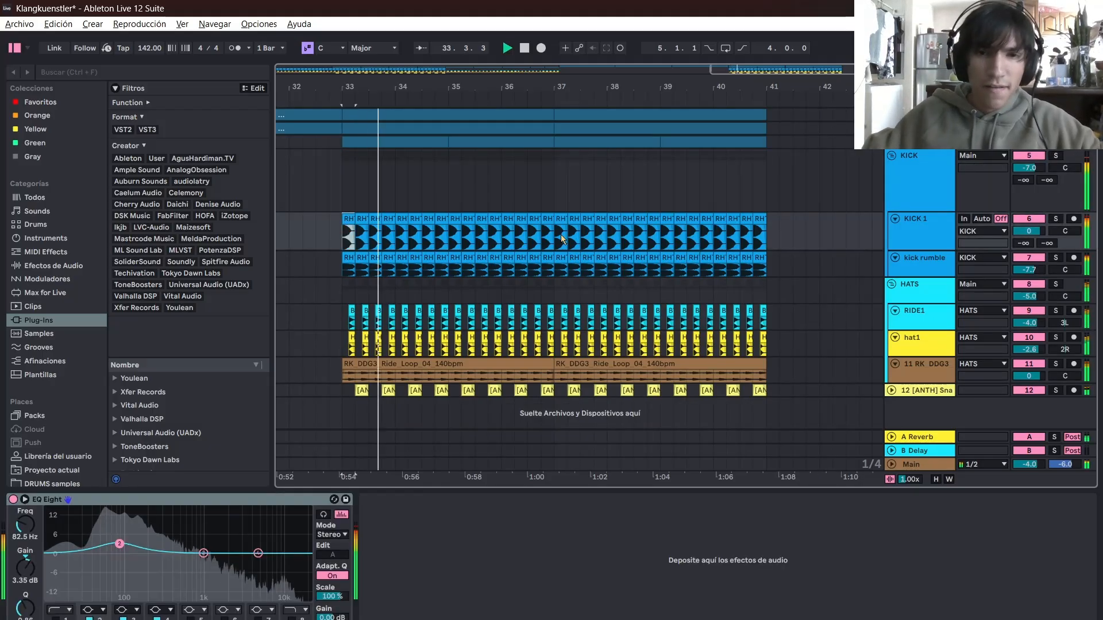
pyautogui.scroll(-2, 561, 234)
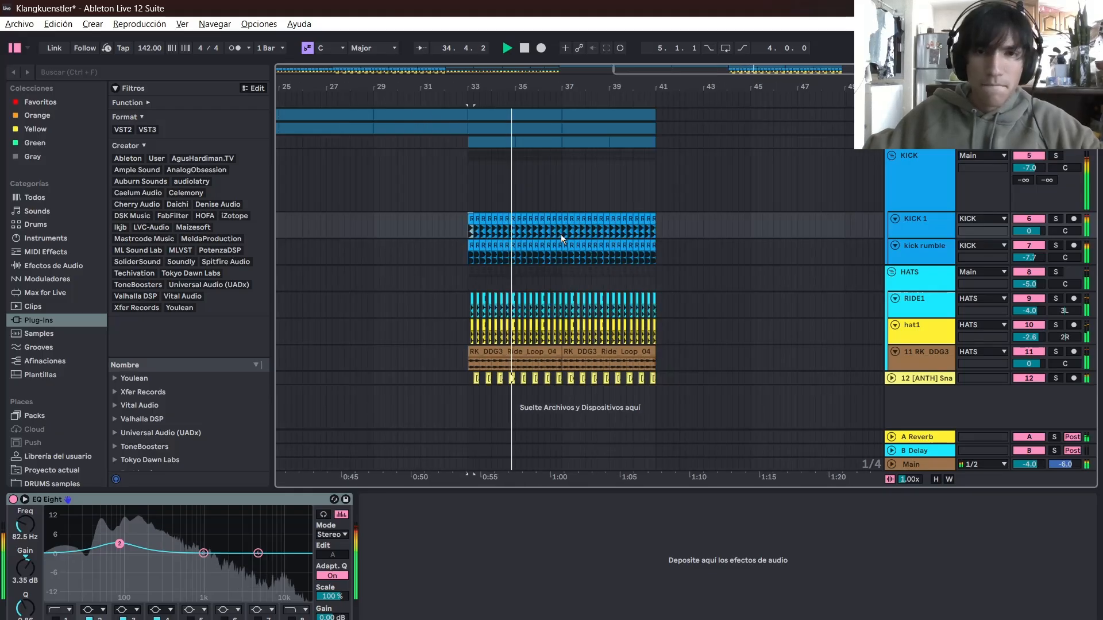
pyautogui.scroll(1, 571, 130)
pyautogui.scroll(1, 573, 129)
pyautogui.scroll(4, 592, 111)
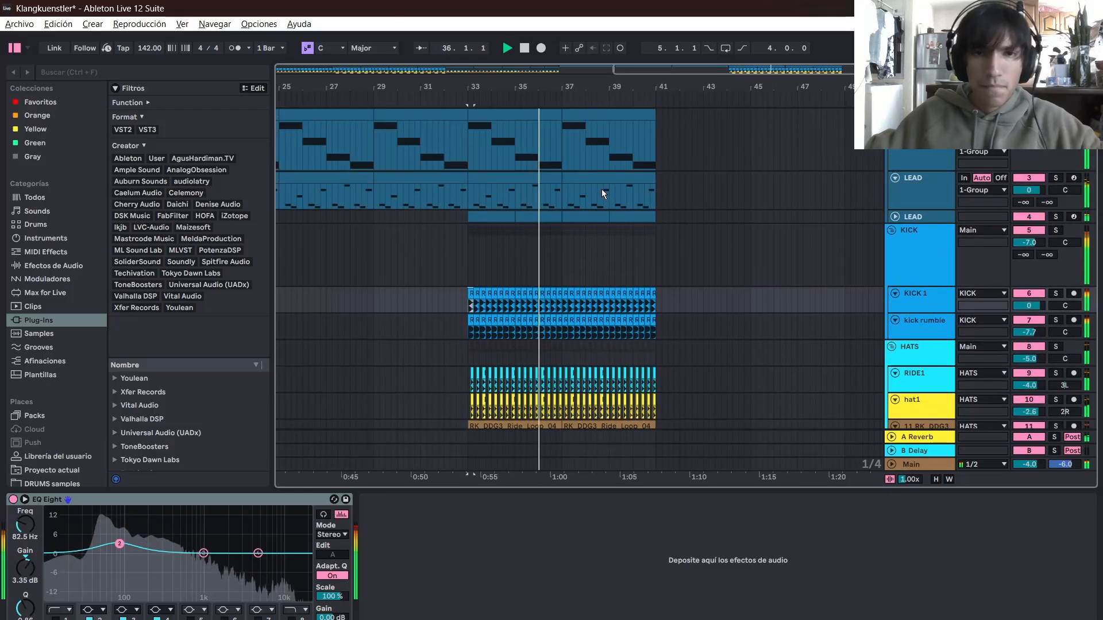
pyautogui.scroll(1, 603, 193)
pyautogui.scroll(-2, 603, 194)
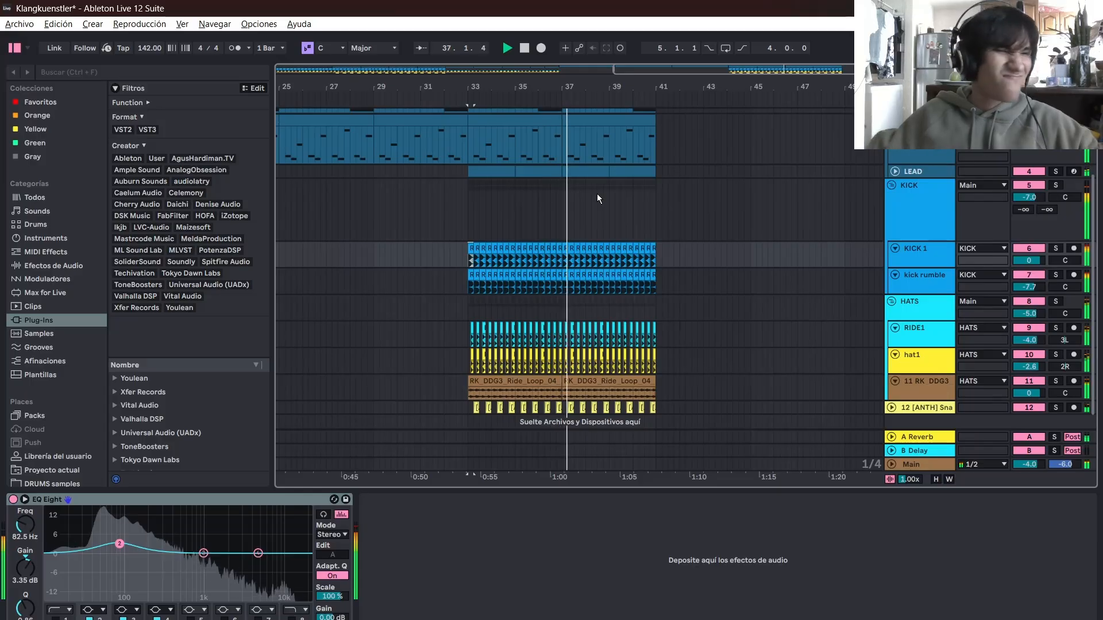
pyautogui.scroll(-3, 602, 135)
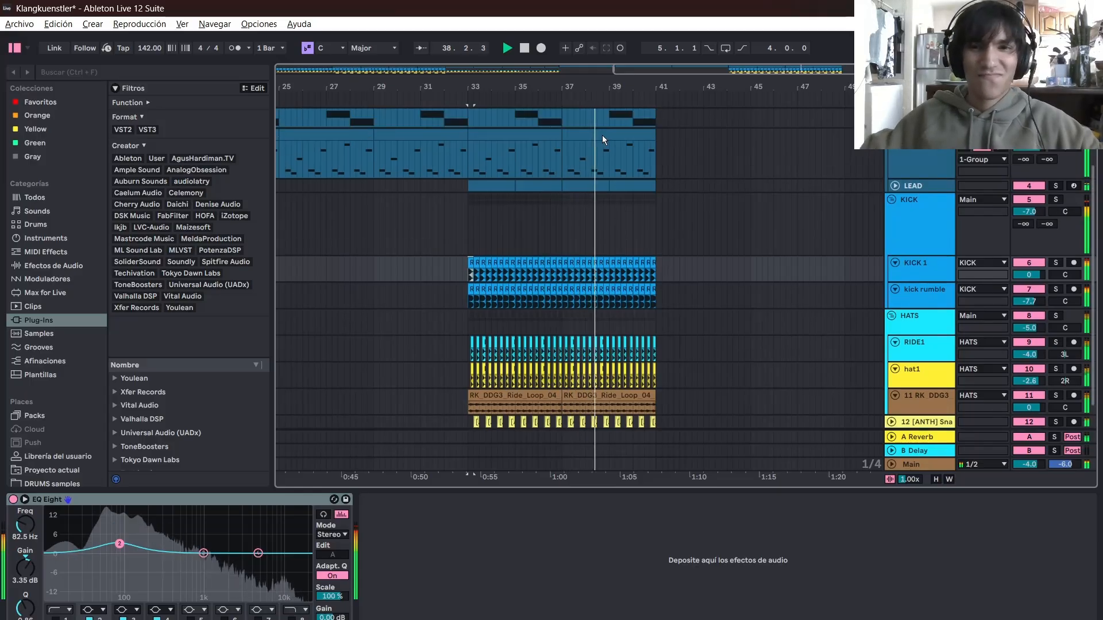
pyautogui.scroll(2, 598, 139)
pyautogui.scroll(3, 594, 173)
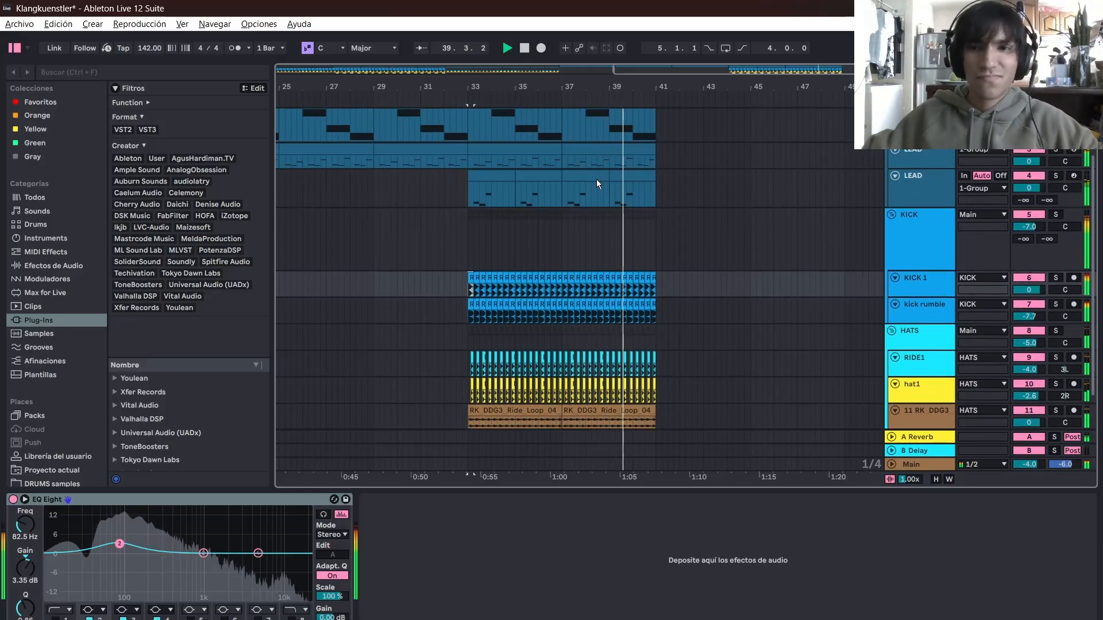
pyautogui.scroll(-3, 597, 179)
# - Audition the second LEAD track with the drums from its clips at bars 17 and 9
pyautogui.click(456, 193)
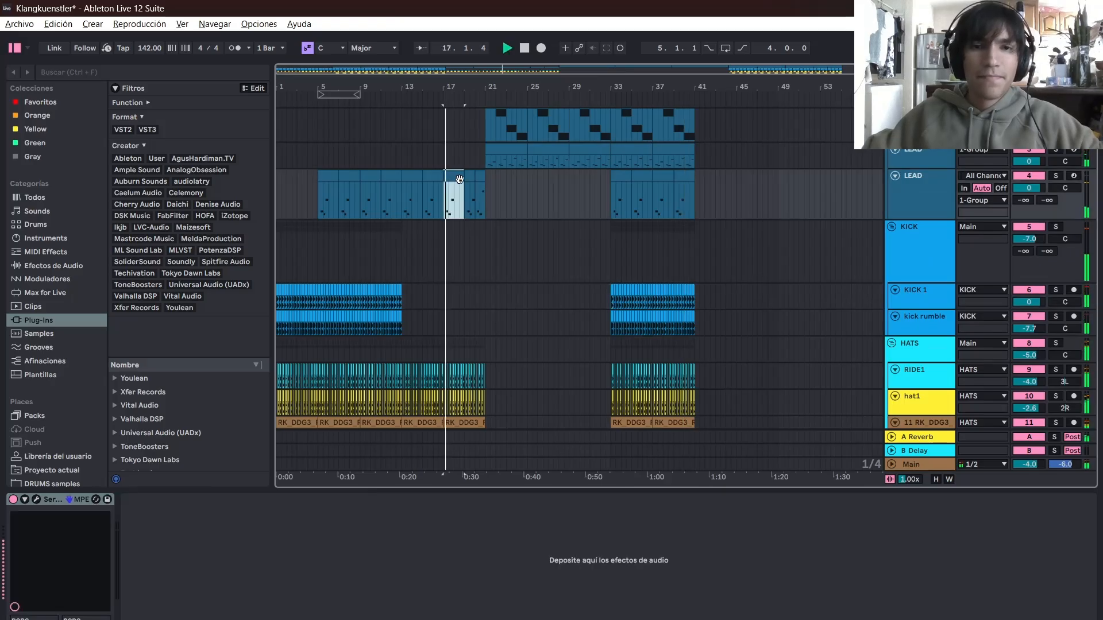
pyautogui.scroll(-1, 456, 195)
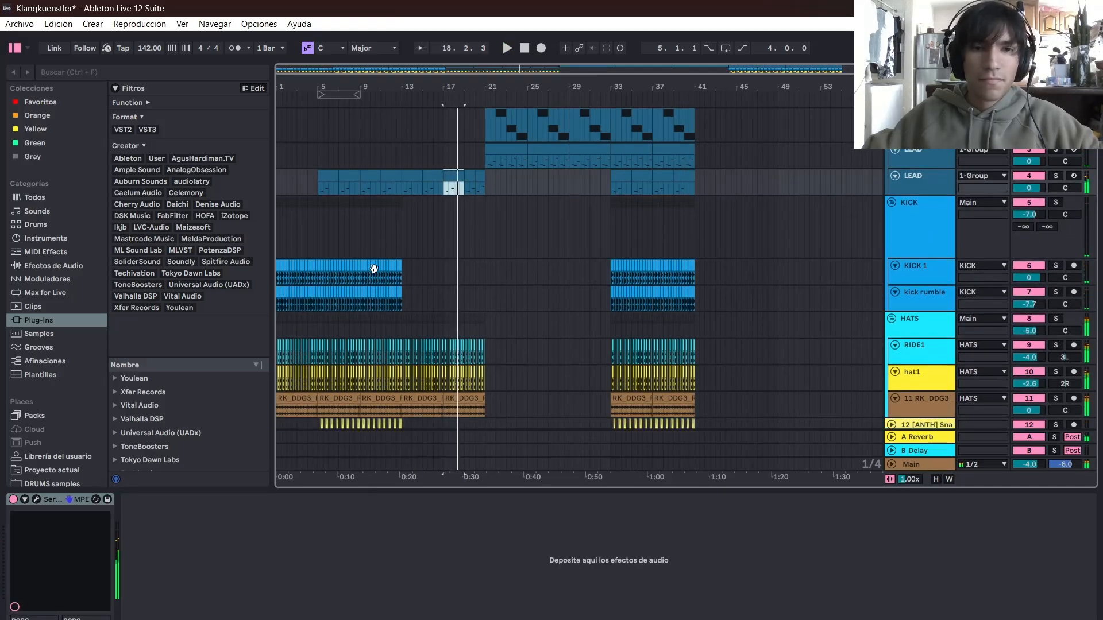
pyautogui.click(378, 188)
pyautogui.scroll(-2, 404, 214)
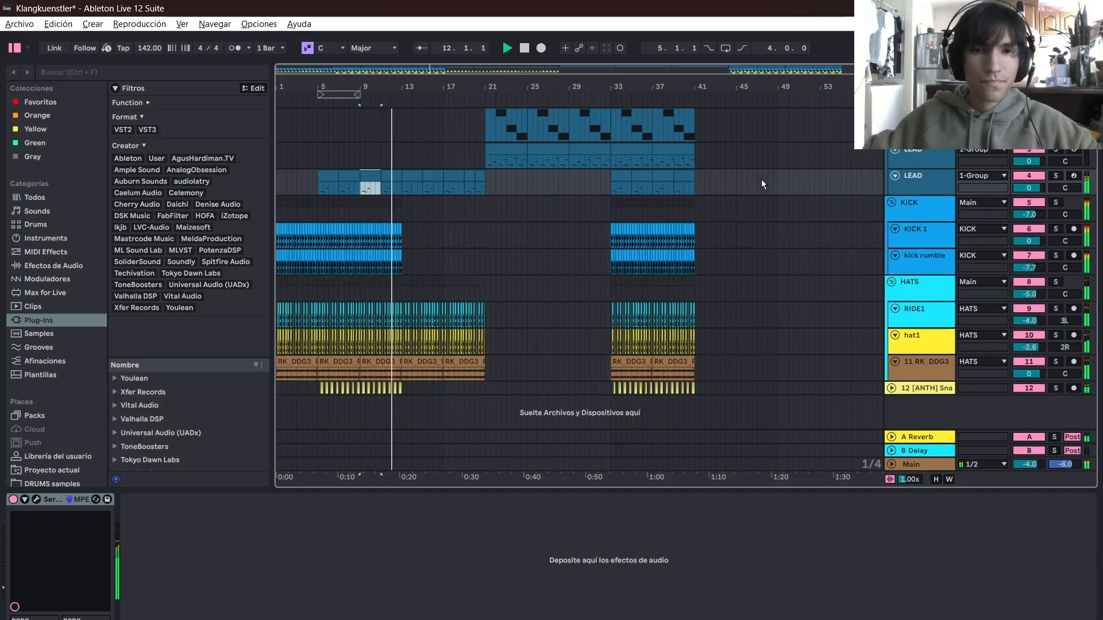
pyautogui.doubleClick(914, 179)
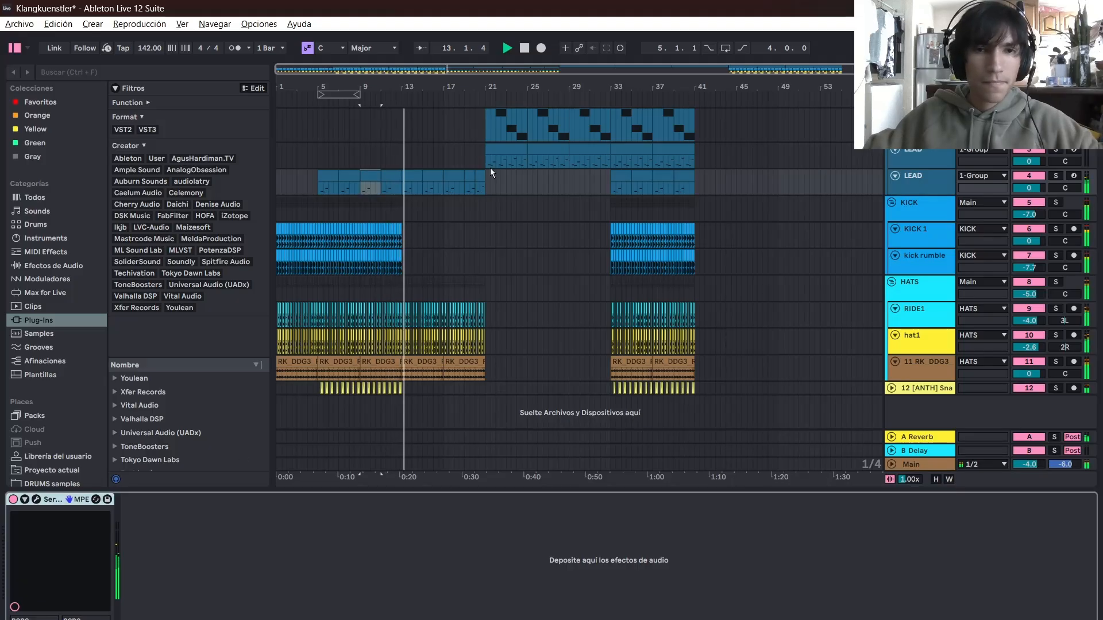
pyautogui.scroll(3, 556, 198)
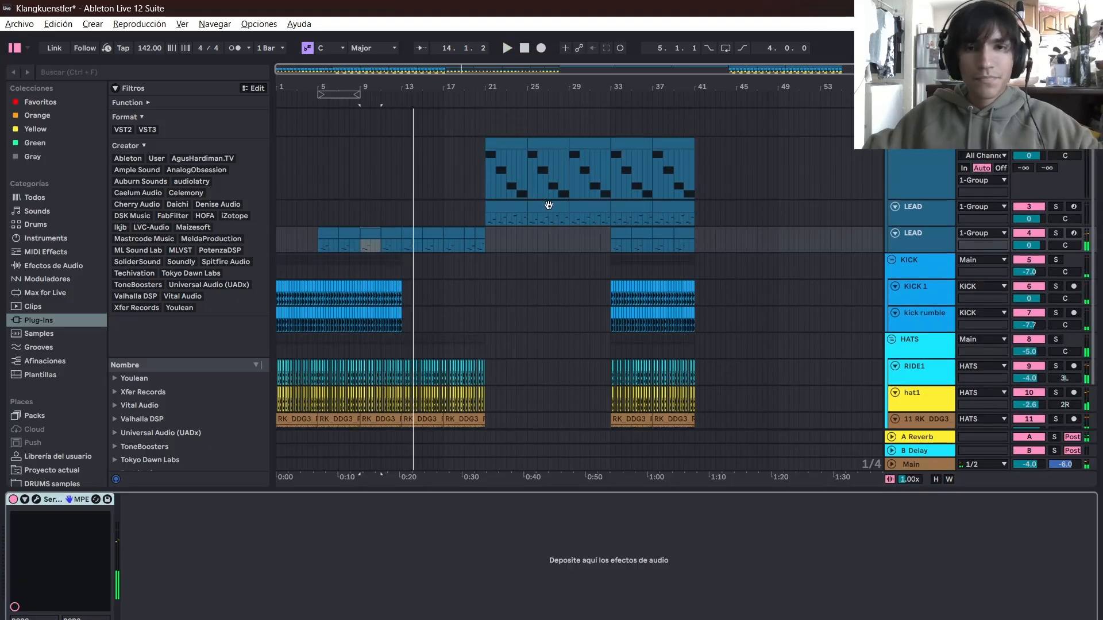
# - Play the section from bar 25 with the BASS track's Serum open, and close the plugin window
pyautogui.click(548, 205)
pyautogui.scroll(2, 571, 234)
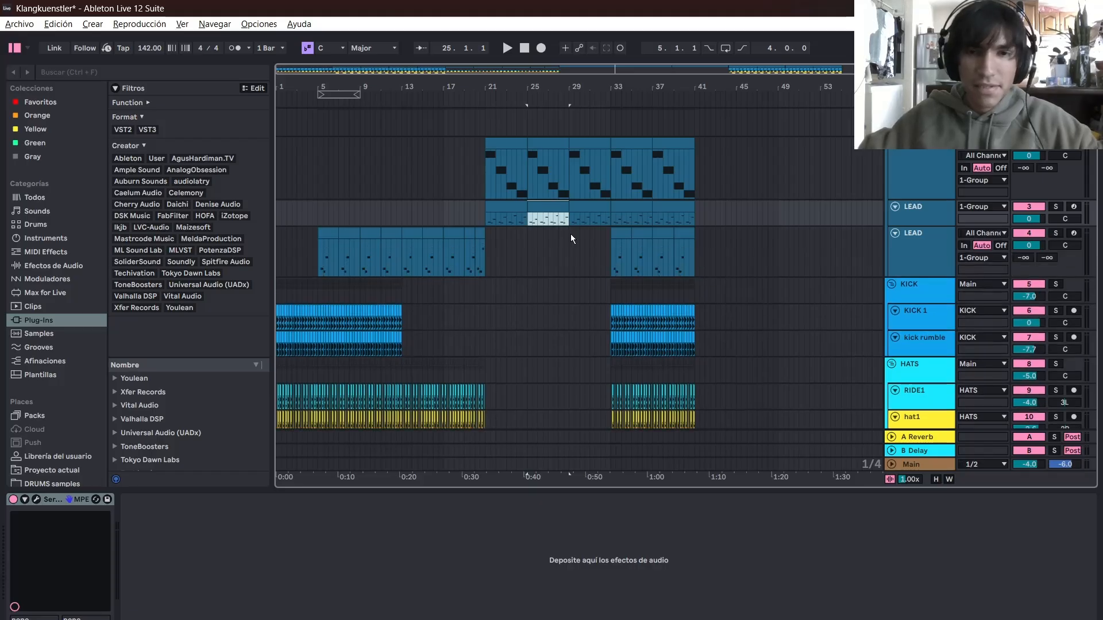
pyautogui.scroll(2, 584, 219)
pyautogui.click(947, 161)
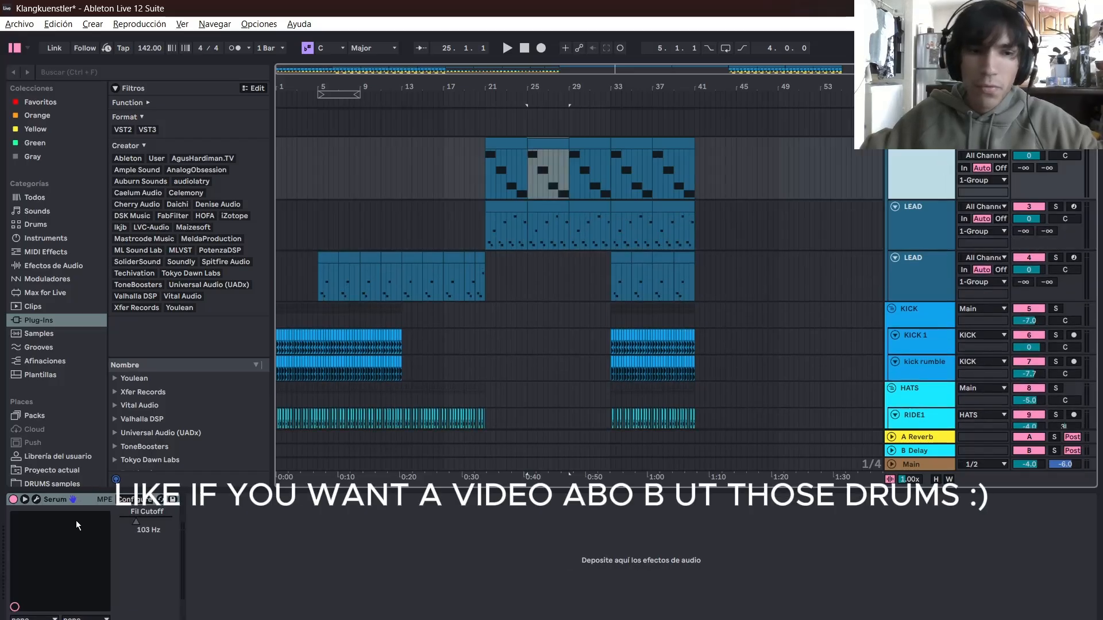
pyautogui.click(38, 501)
pyautogui.press('space')
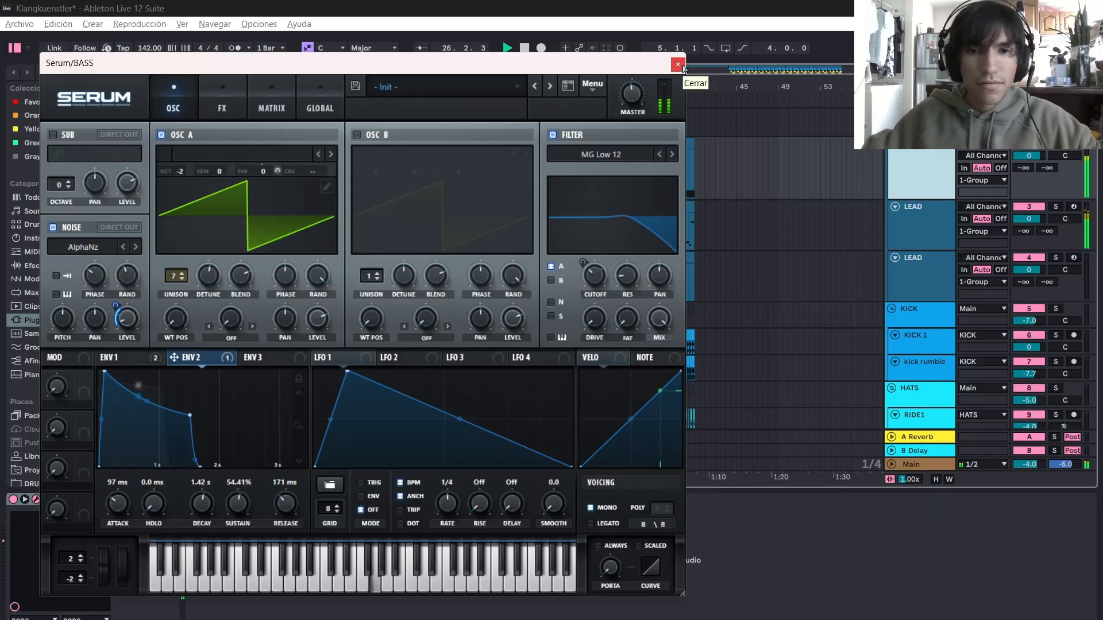
pyautogui.click(681, 66)
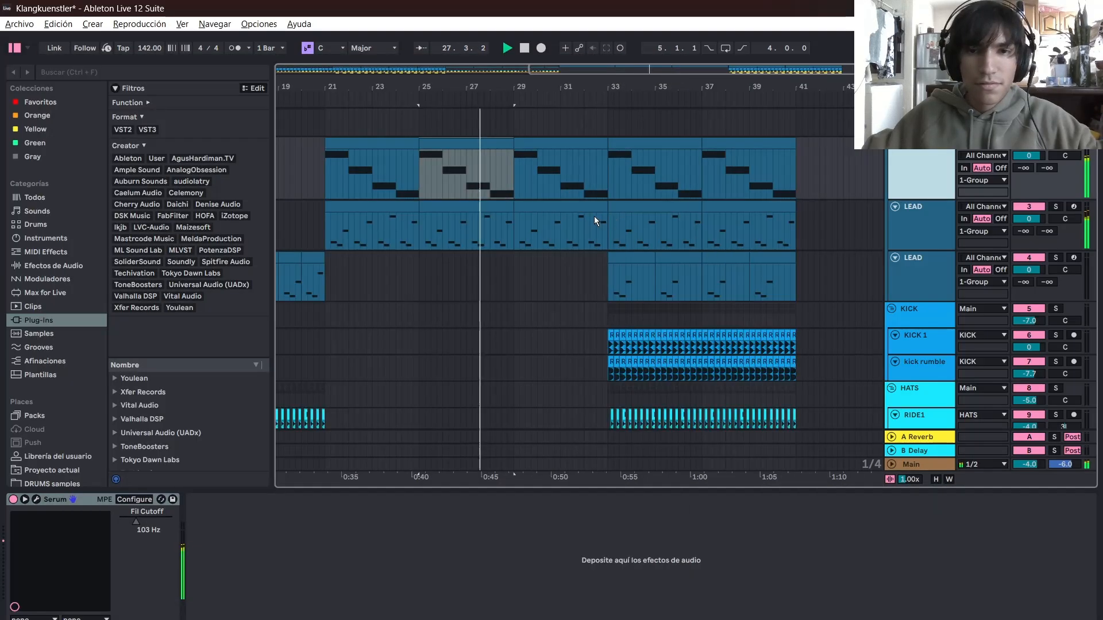
# - Listen to the bass and lead through the drum entry at bar 33 while looking over the arrangement's tracks
pyautogui.scroll(-2, 594, 227)
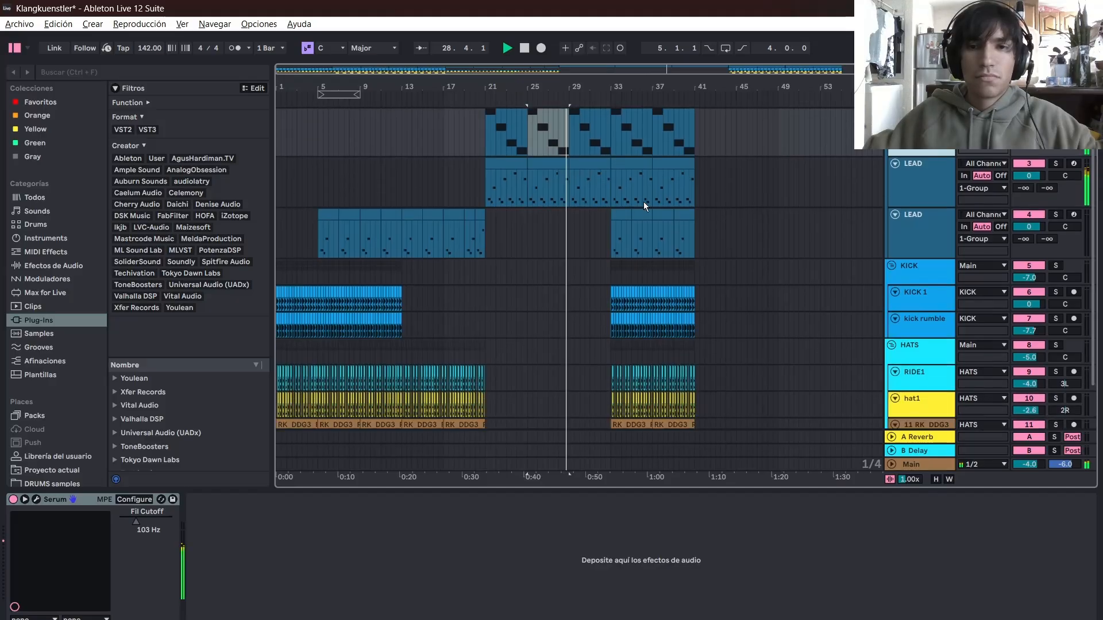
pyautogui.click(644, 203)
pyautogui.scroll(2, 749, 191)
pyautogui.scroll(-2, 740, 217)
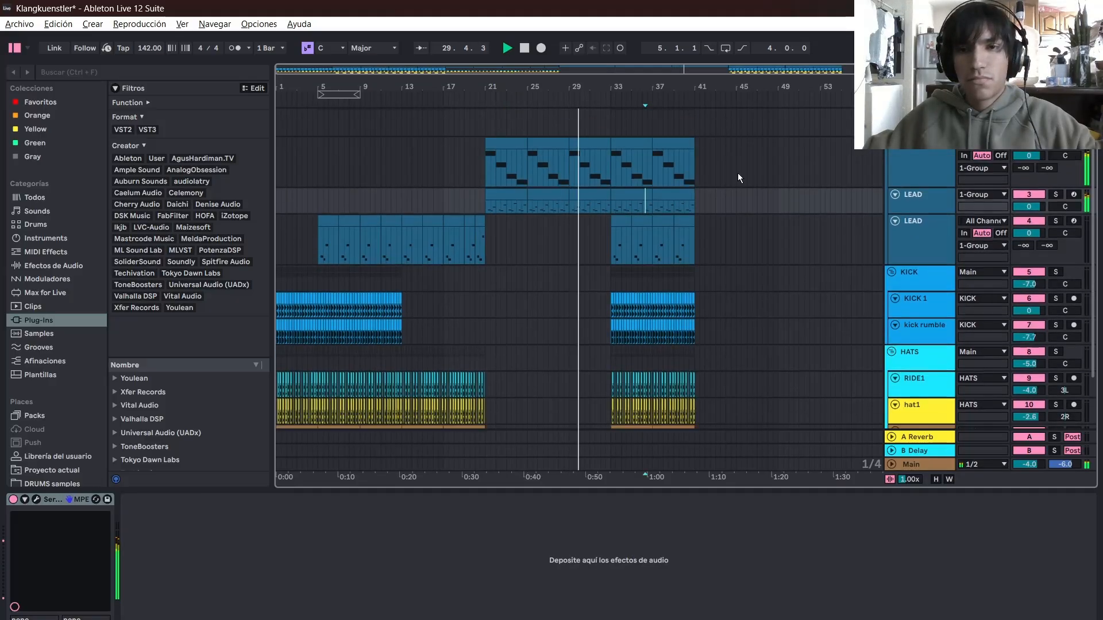
pyautogui.scroll(-2, 737, 174)
pyautogui.scroll(-2, 680, 224)
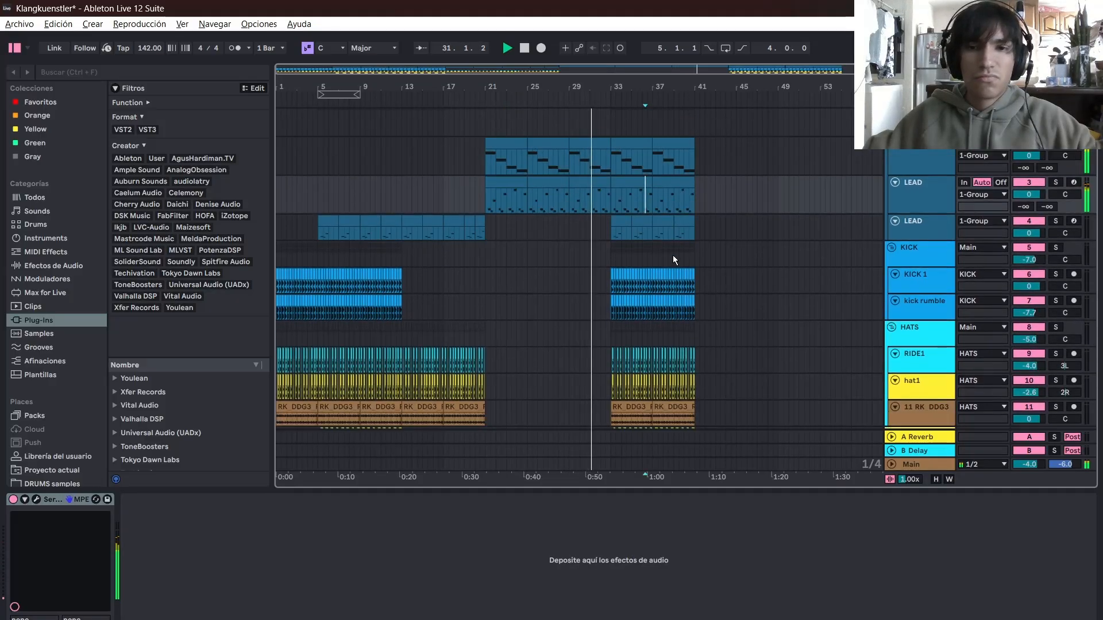
pyautogui.scroll(-2, 678, 277)
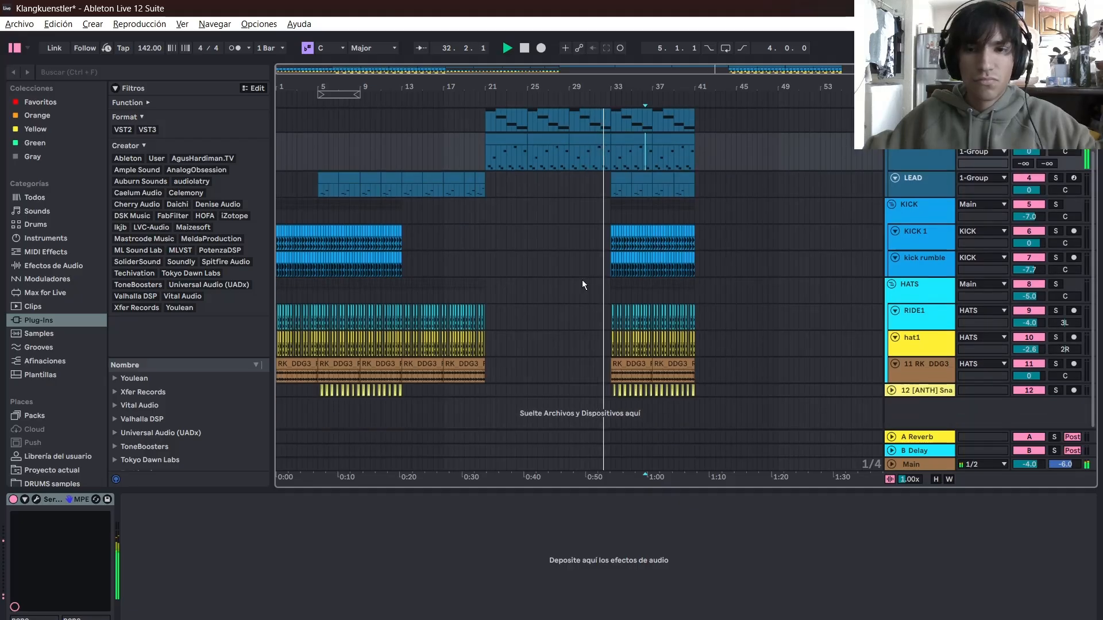
pyautogui.scroll(4, 673, 257)
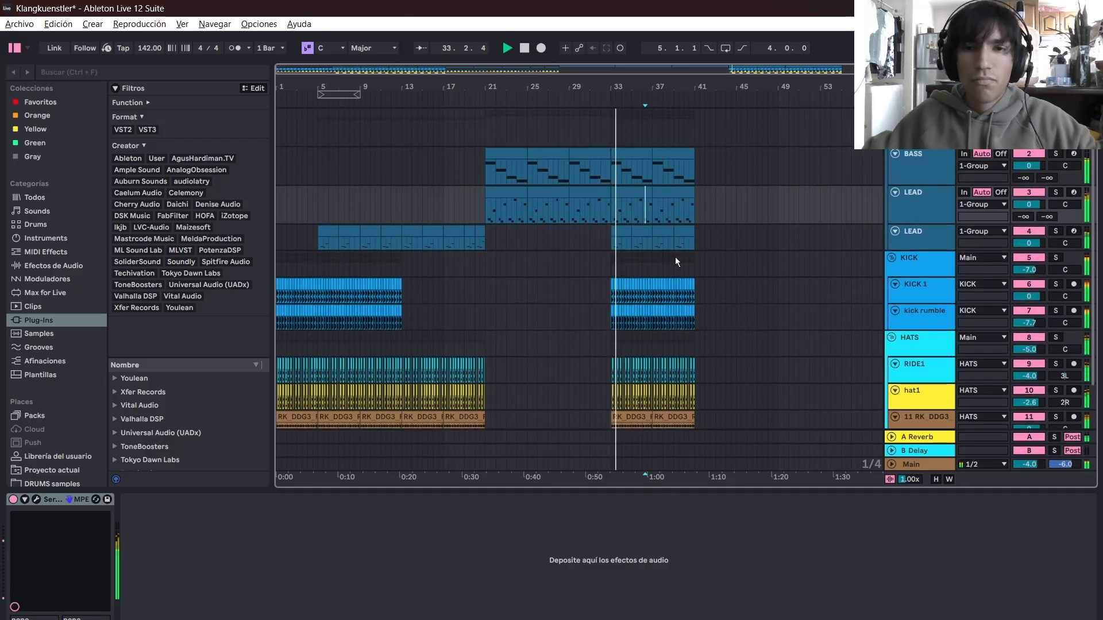
pyautogui.scroll(-1, 680, 204)
pyautogui.scroll(-1, 663, 171)
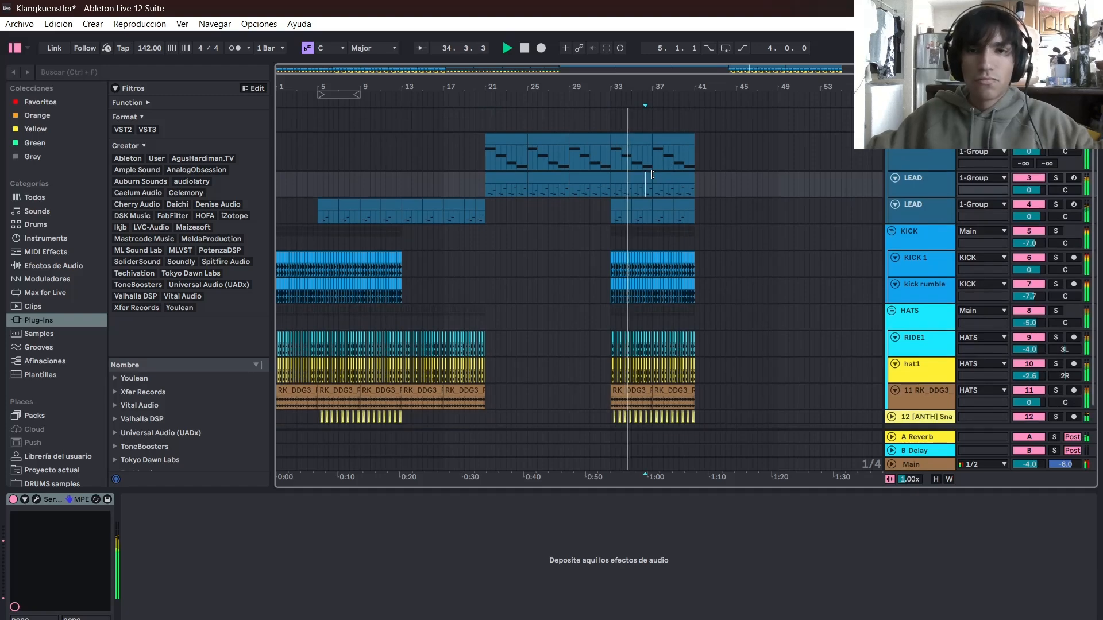